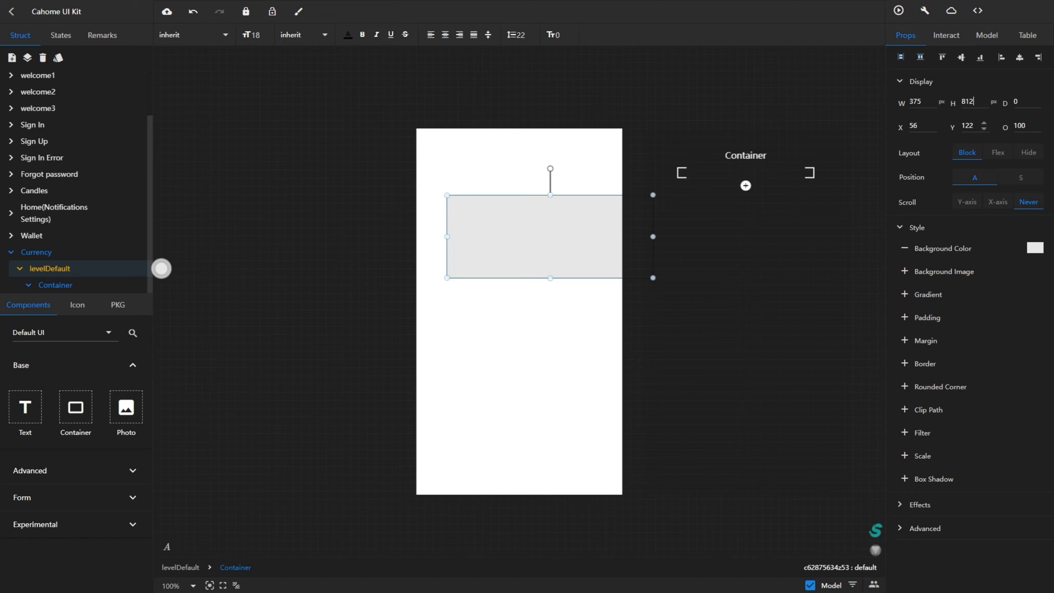
Confirm the container's 812 px height and align the container to the page's top and left edges
key(Return)
click(942, 57)
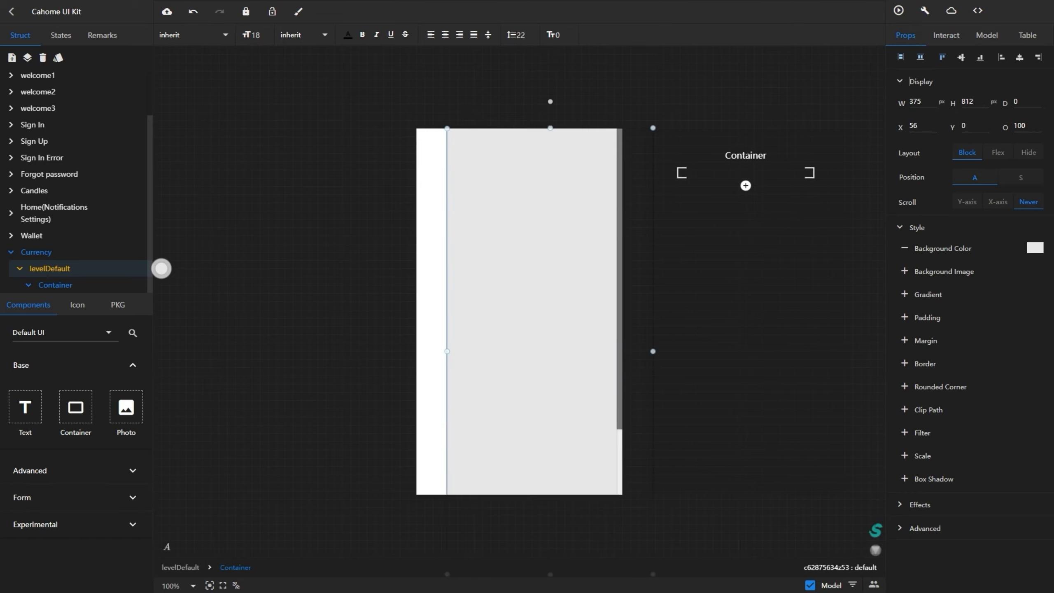
click(1002, 57)
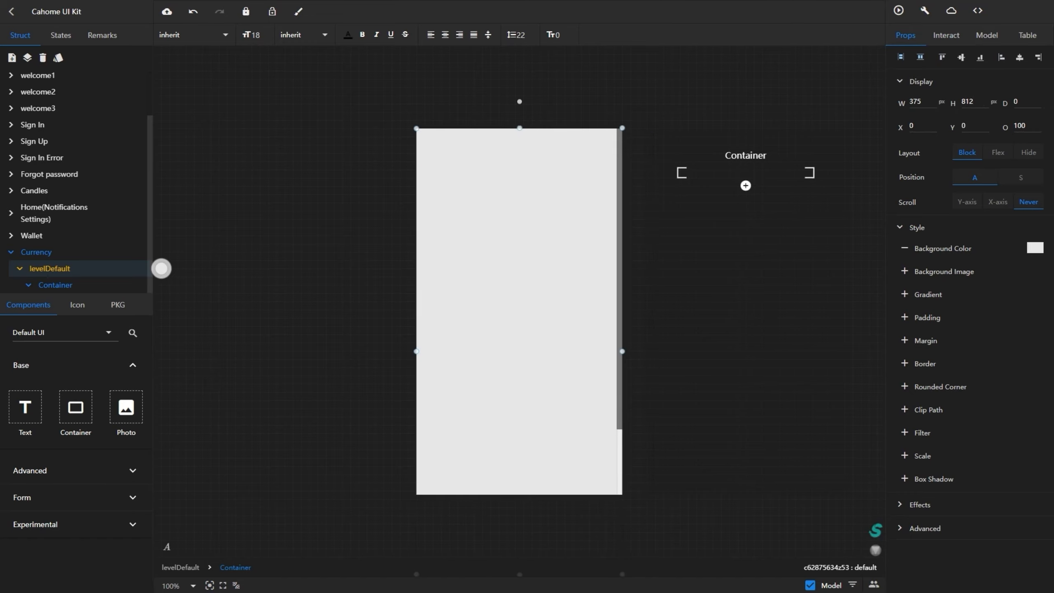
Fill the page-sized container with black, #000000
click(1035, 248)
click(1024, 393)
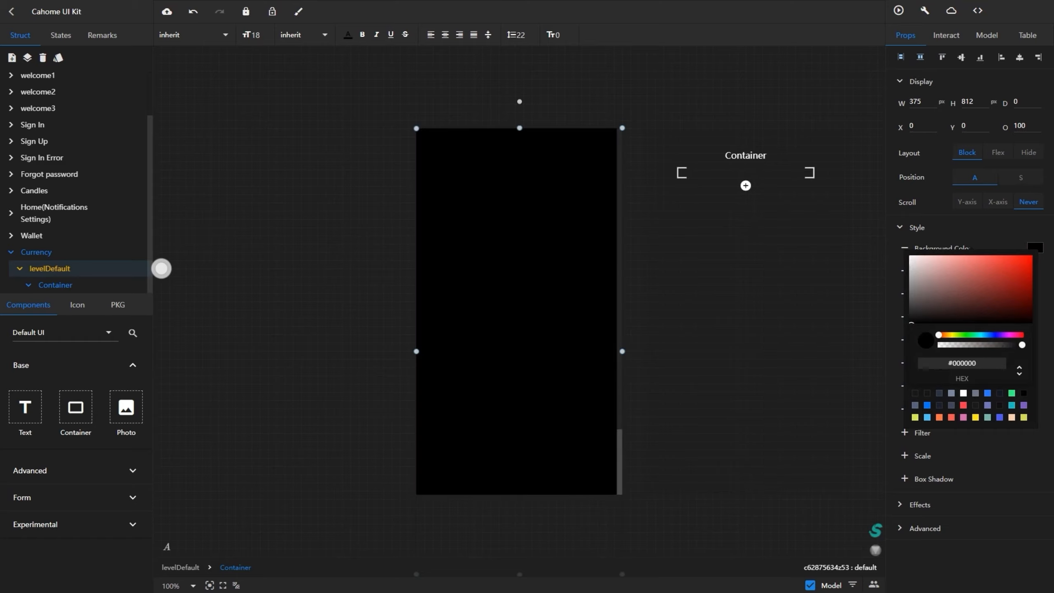
click(835, 353)
Add a container inside the black one, size it 375 × 812 px and align it to the top and left edges
click(55, 286)
drag(75, 407, 564, 327)
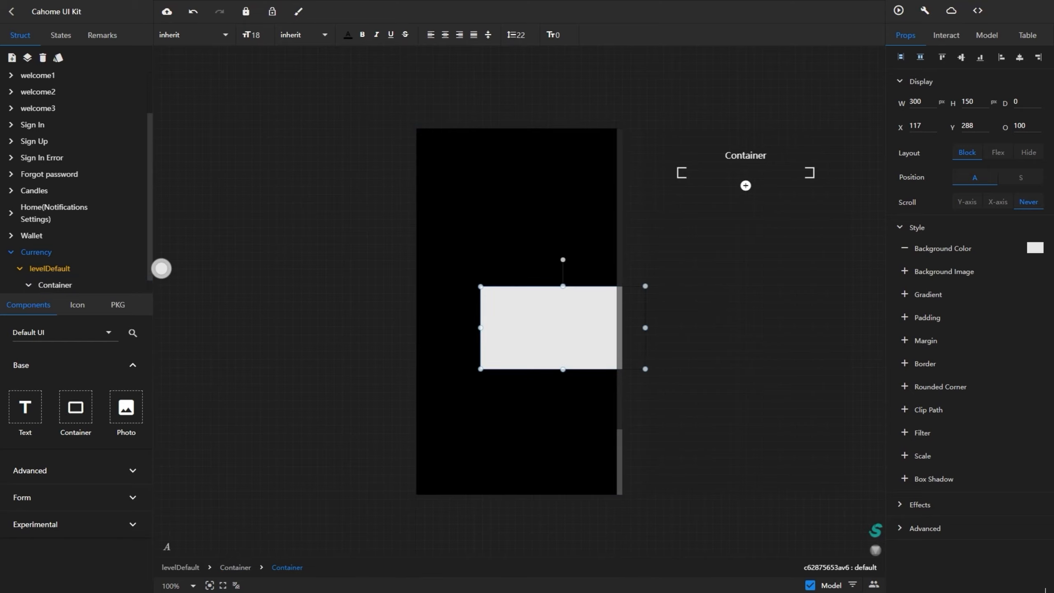
double_click(915, 101)
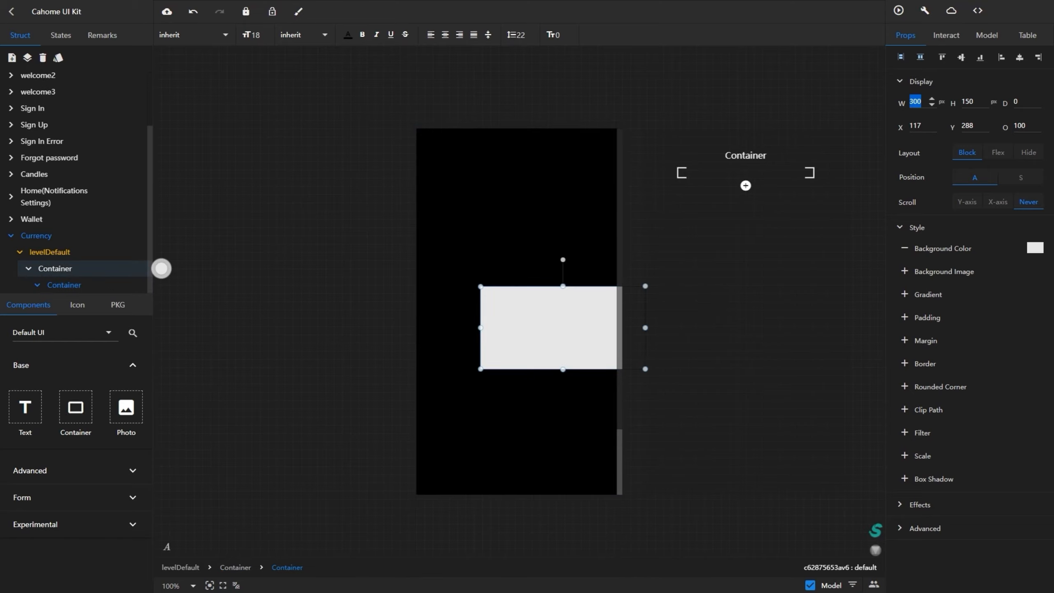
text(375)
key(Tab)
text(812)
key(Return)
click(1001, 57)
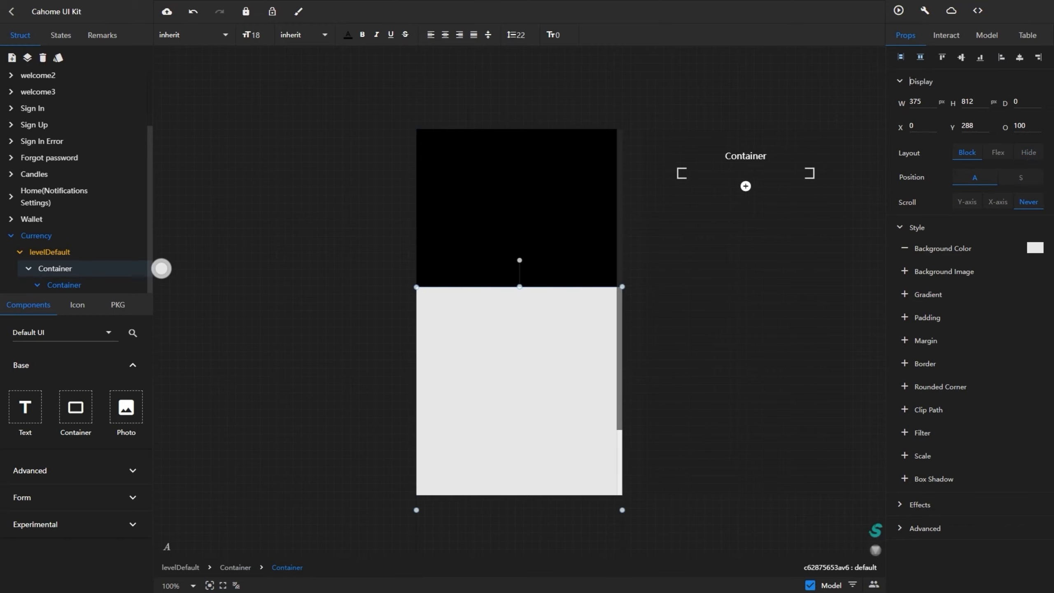
click(943, 57)
Set the nested container's opacity to 70 and its background color to #111622
double_click(1023, 126)
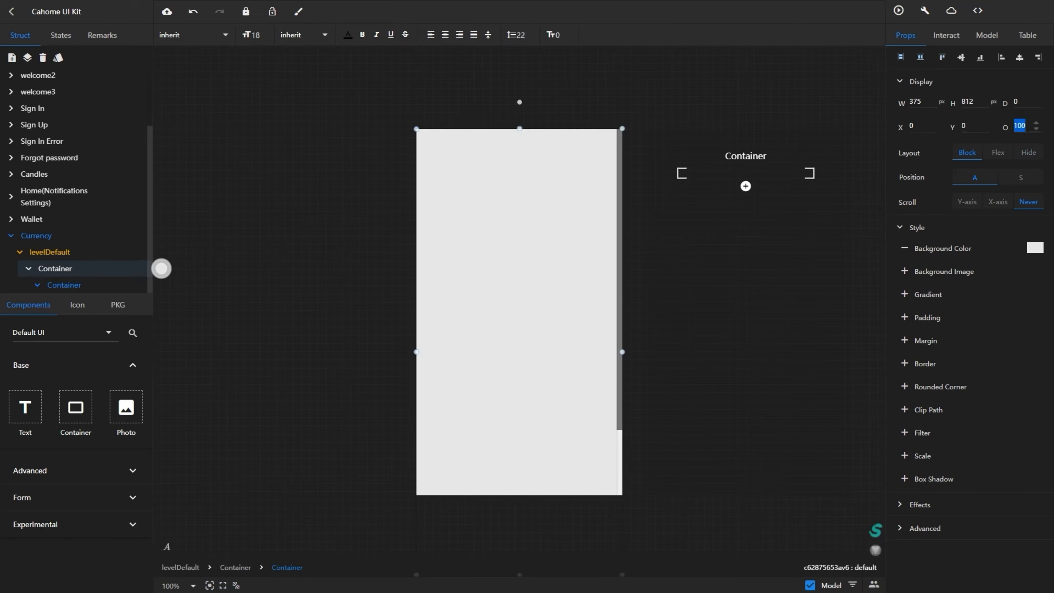
text(70)
key(Return)
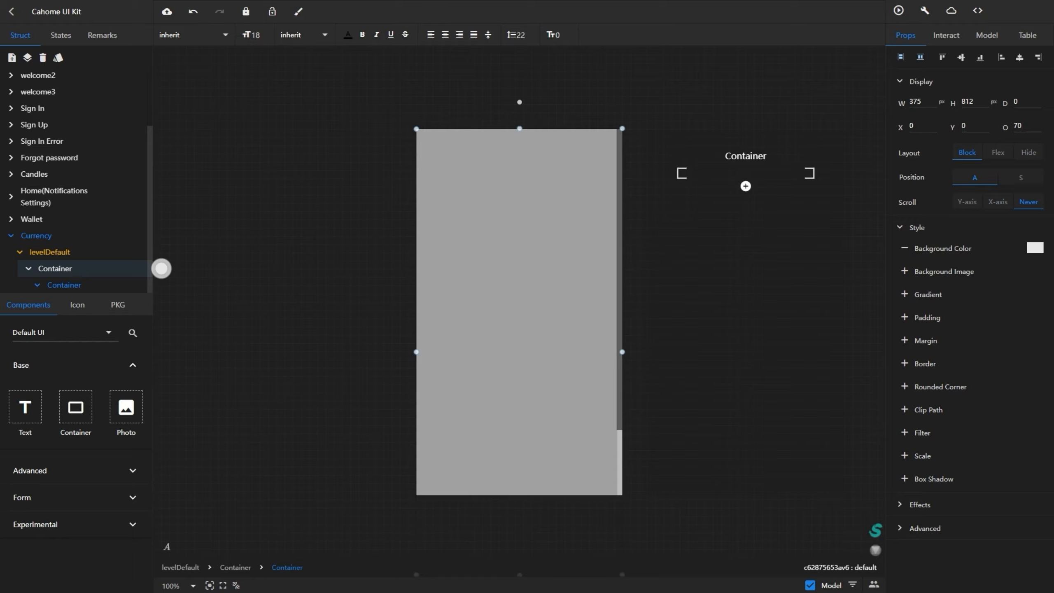
click(1035, 248)
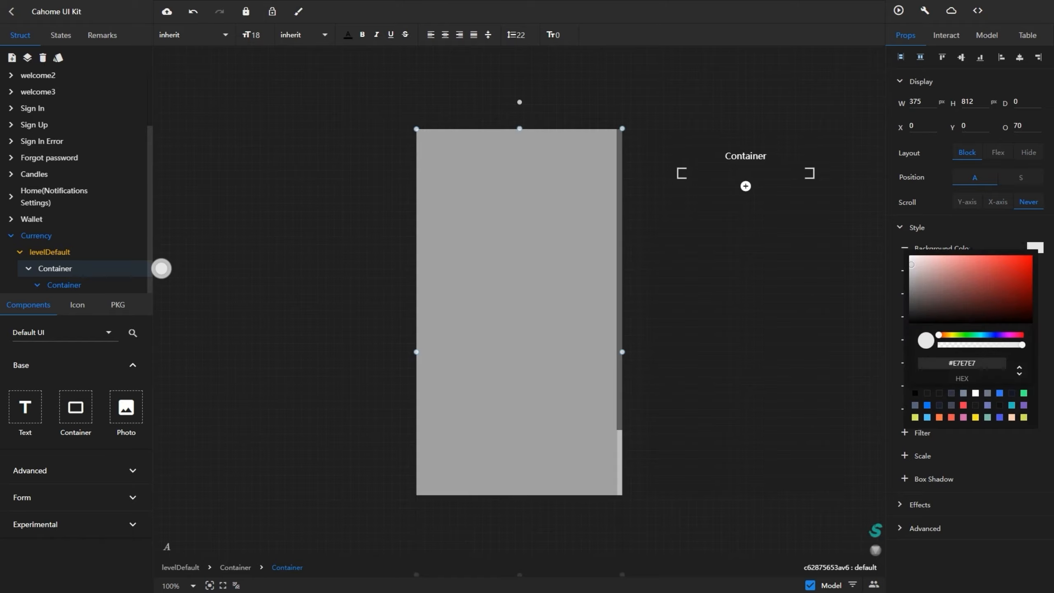
key(ctrl+a)
text(#111622)
key(Return)
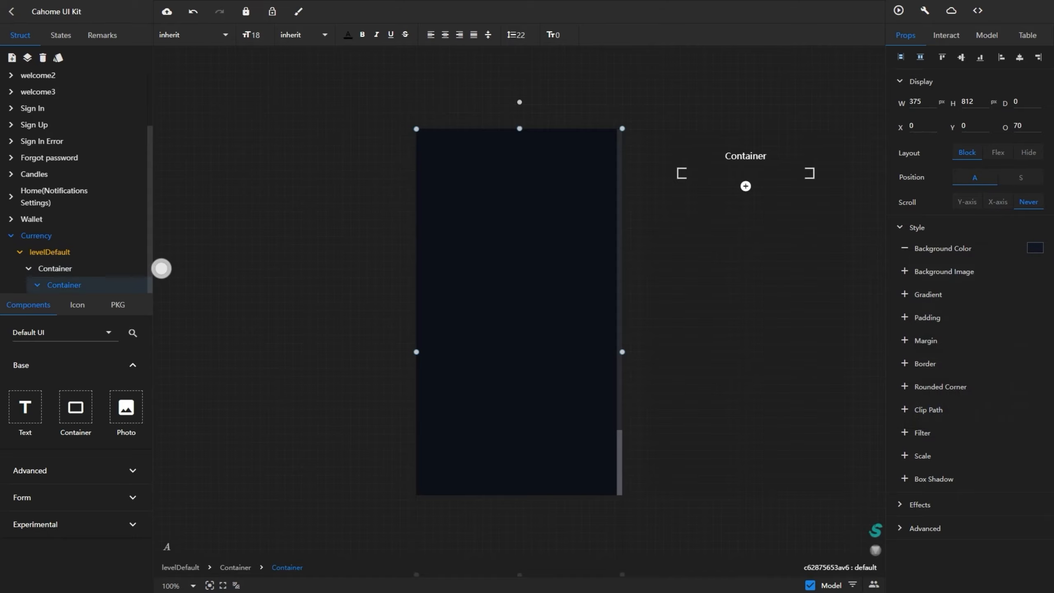
drag(75, 407, 415, 257)
click(139, 285)
drag(76, 411, 471, 287)
click(139, 285)
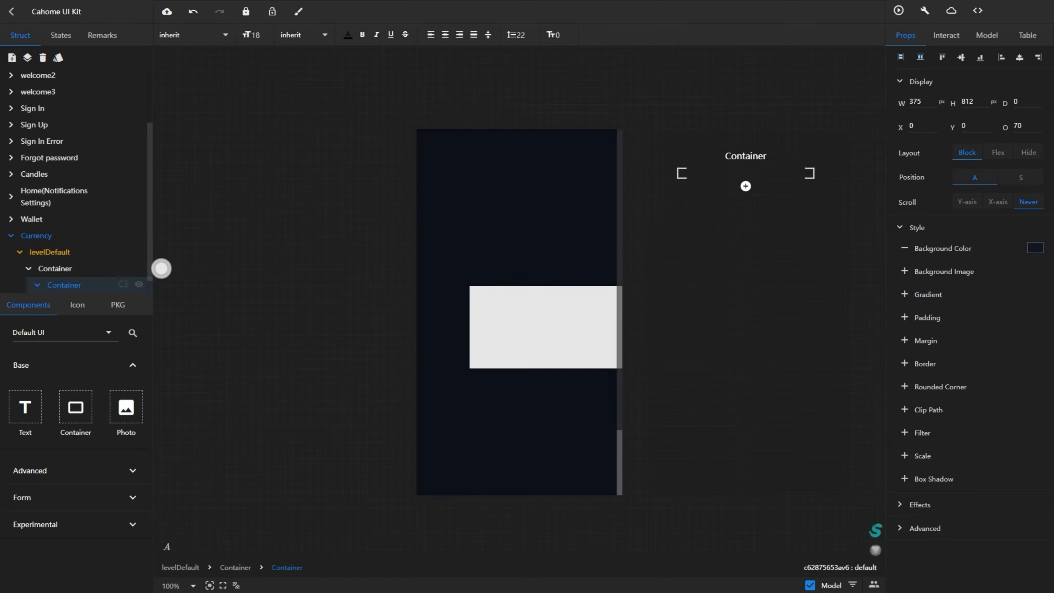
click(139, 284)
click(140, 284)
click(29, 268)
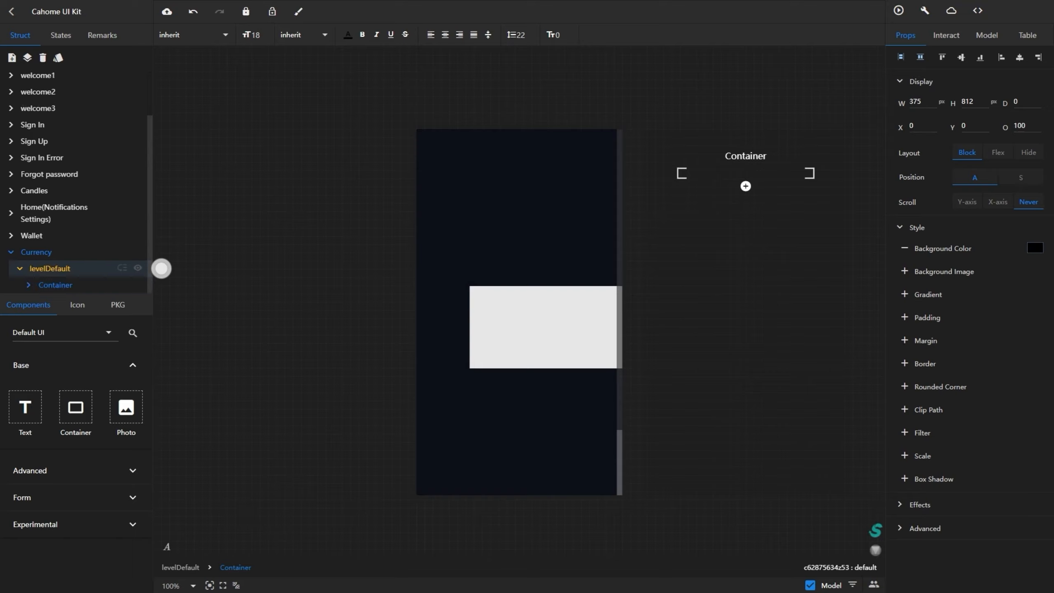
click(28, 285)
scroll(29, 285, down, 1)
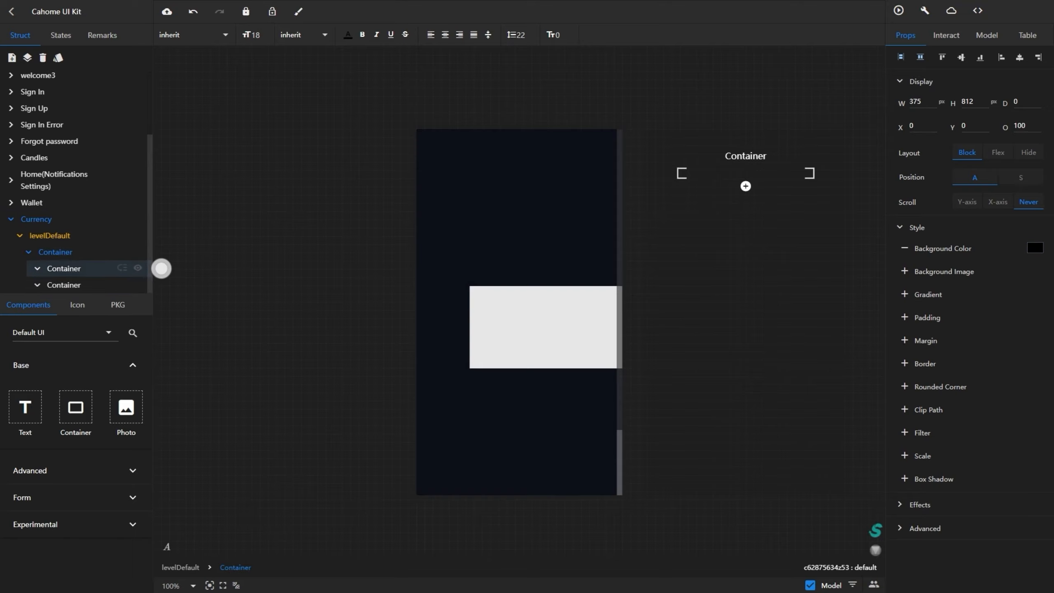
click(63, 268)
click(139, 268)
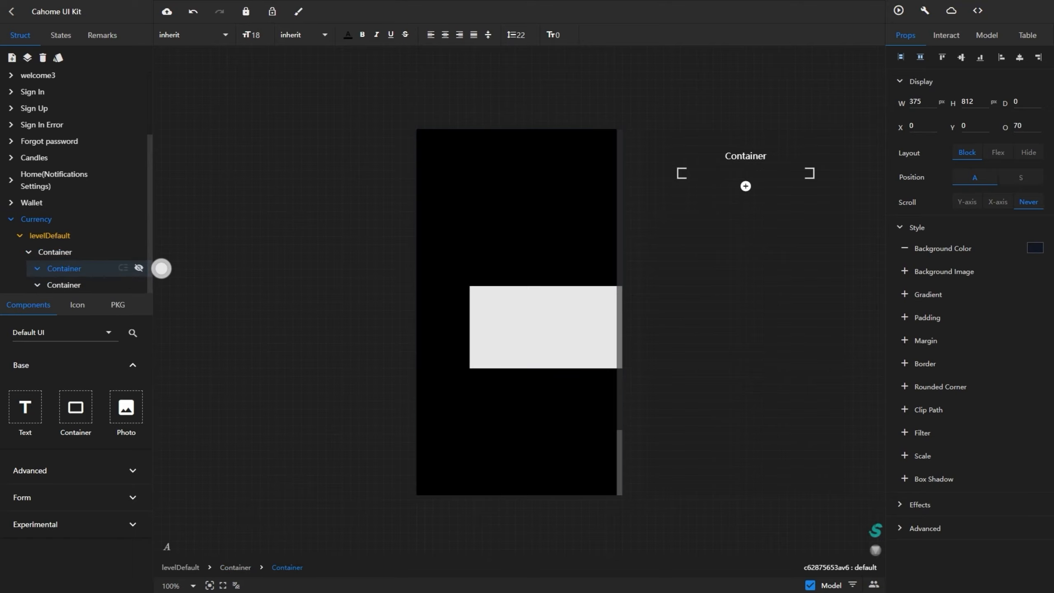
click(64, 285)
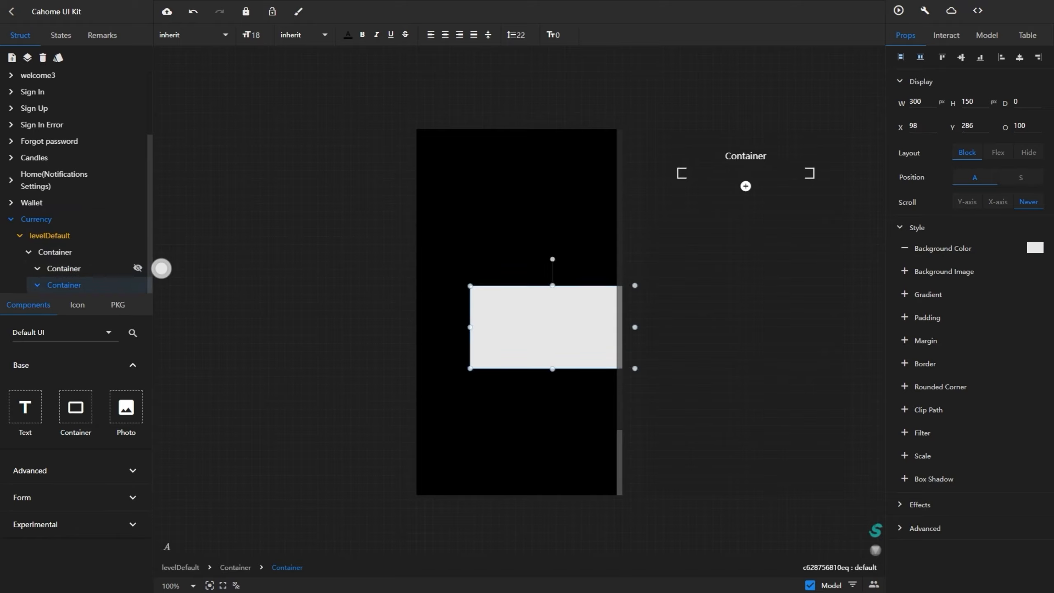
key(Delete)
Add a second container inside the black one, set its width to 375 px and align it to the page's left edge
drag(76, 407, 497, 263)
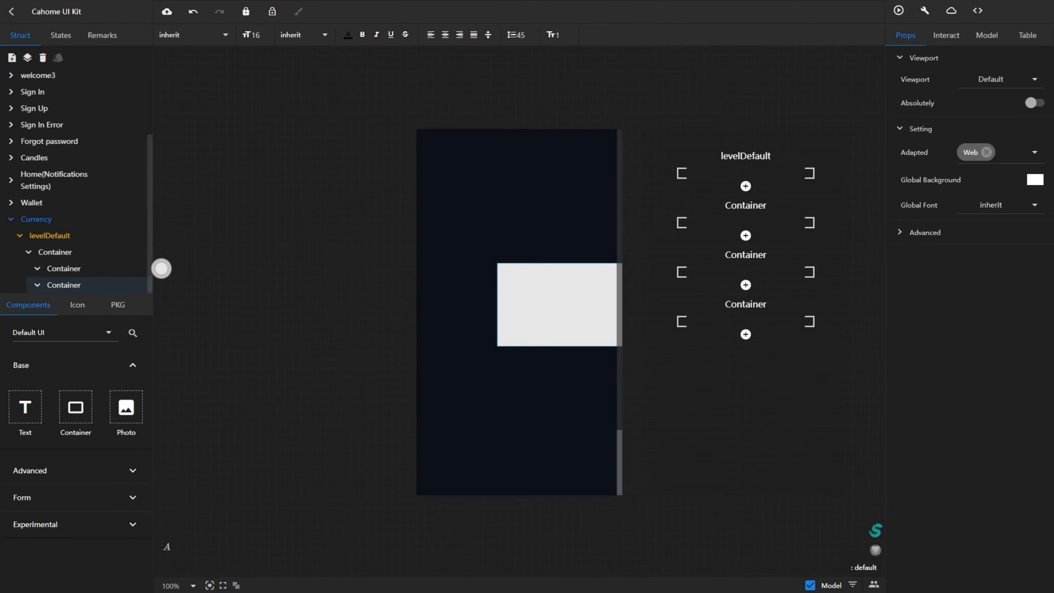
drag(557, 304, 561, 305)
double_click(916, 102)
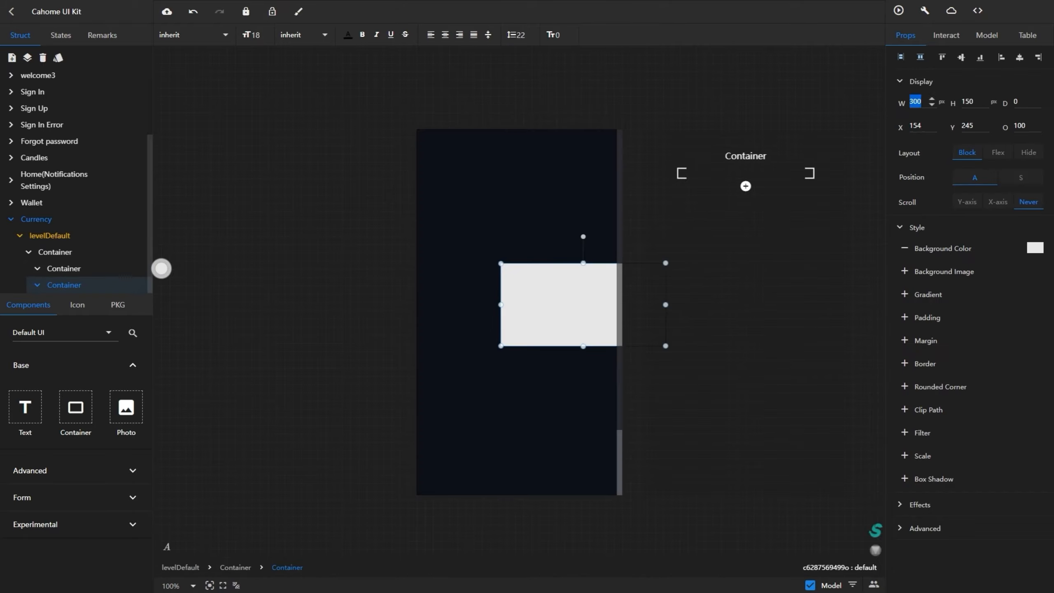
text(375)
key(Return)
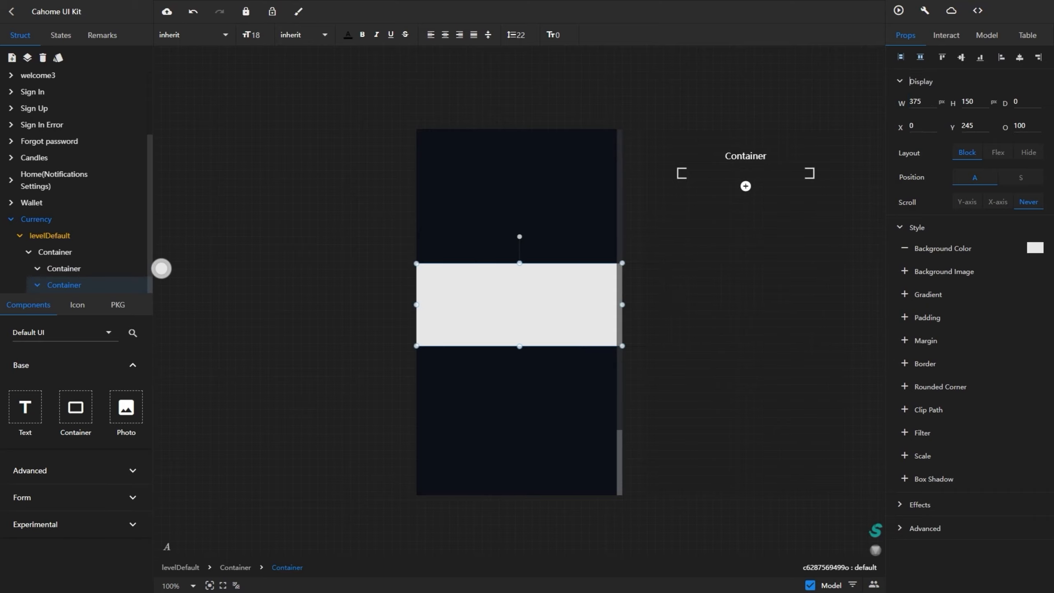
click(161, 268)
Move the new container up to about Y 77 and stretch it to the page's lower end, about 737 px high
drag(519, 171, 520, 171)
drag(519, 346, 519, 573)
scroll(519, 374, down, 2)
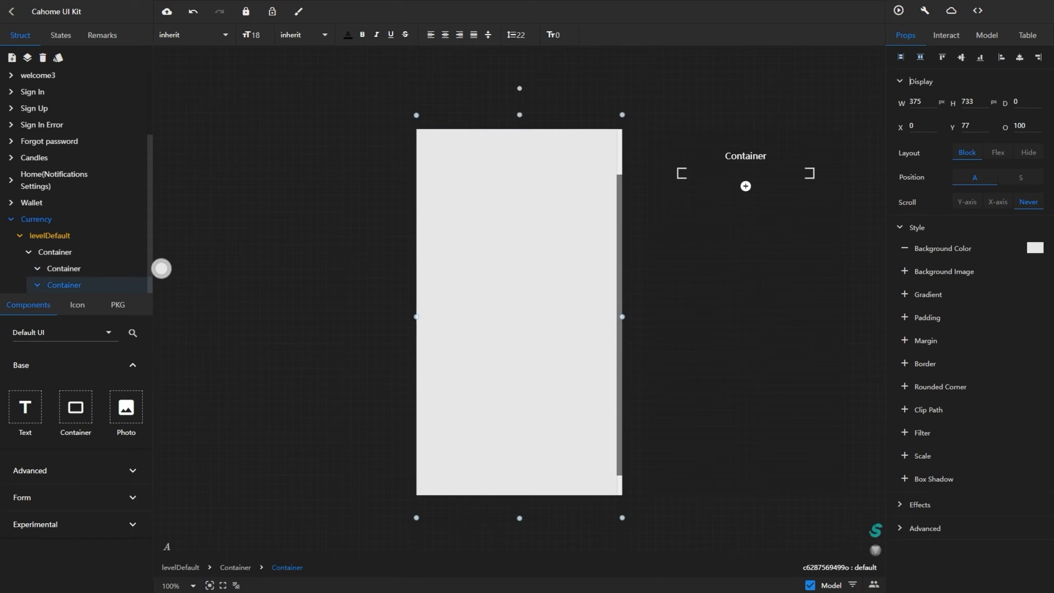
drag(519, 494, 519, 496)
scroll(520, 478, up, 2)
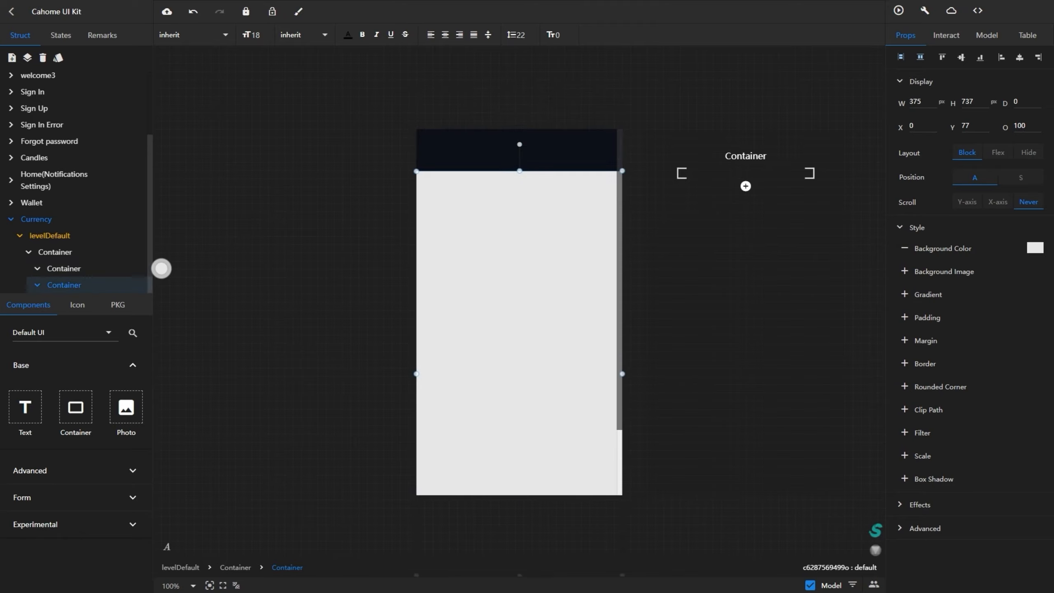
Round all four corners of the lower container with a radius of 30
click(905, 386)
key(BackSpace)
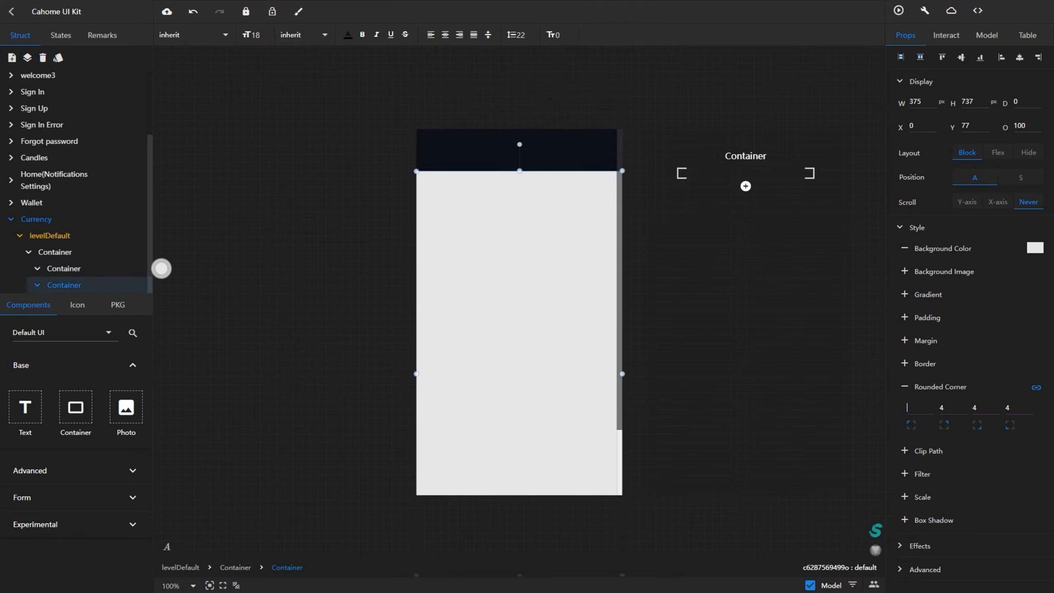
text(16)
key(Return)
double_click(911, 408)
text(30)
key(Return)
Set the rounded container's background color to the dark slate swatch #2E3546
click(1035, 247)
click(964, 393)
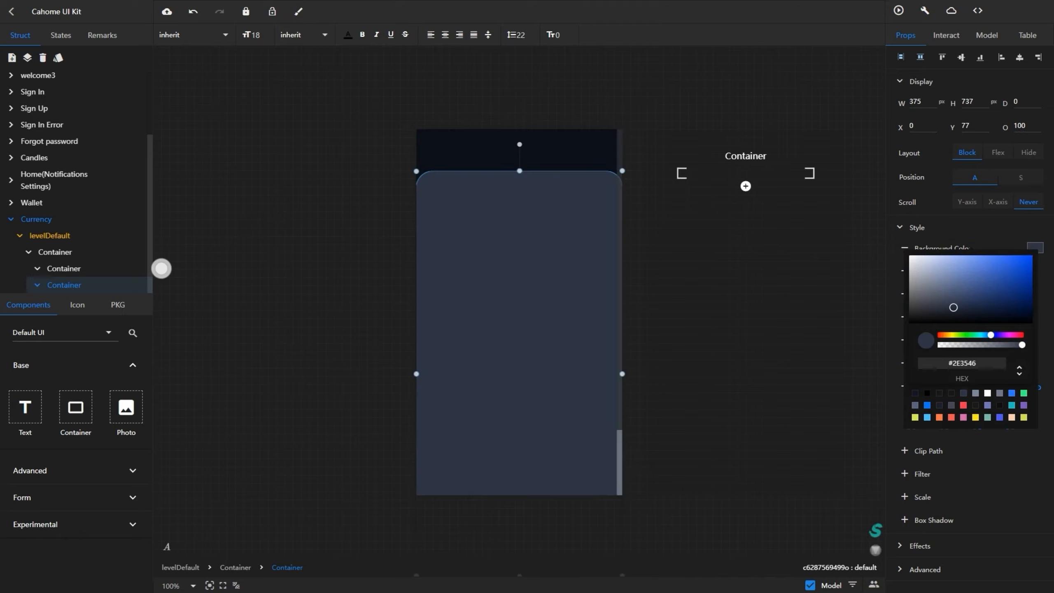
key(Escape)
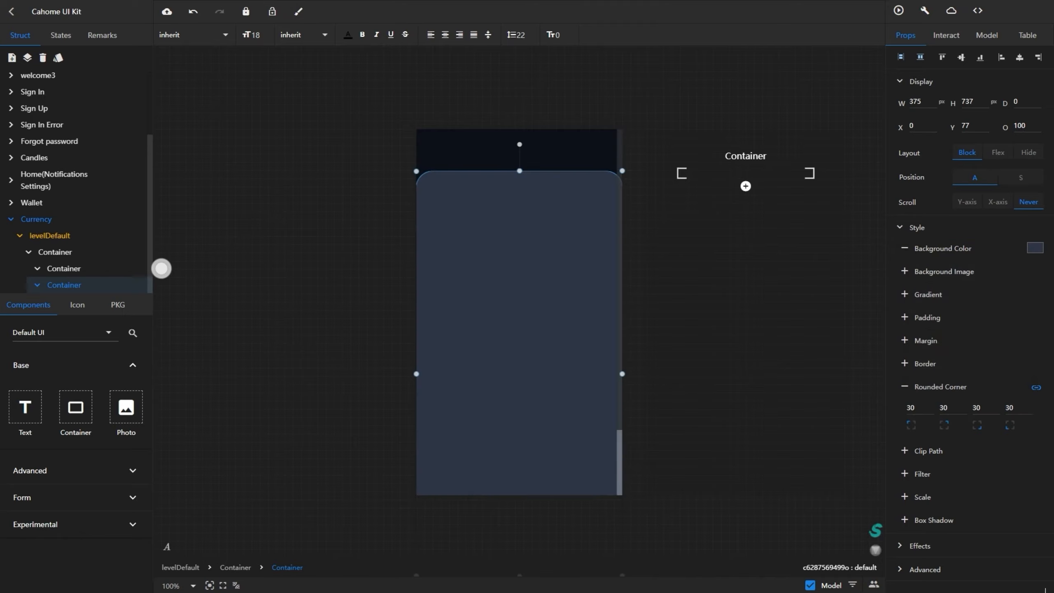
Add the downward chevron icon from the Material Design navigation set to the rounded container and size it 53 × 62 px
click(77, 305)
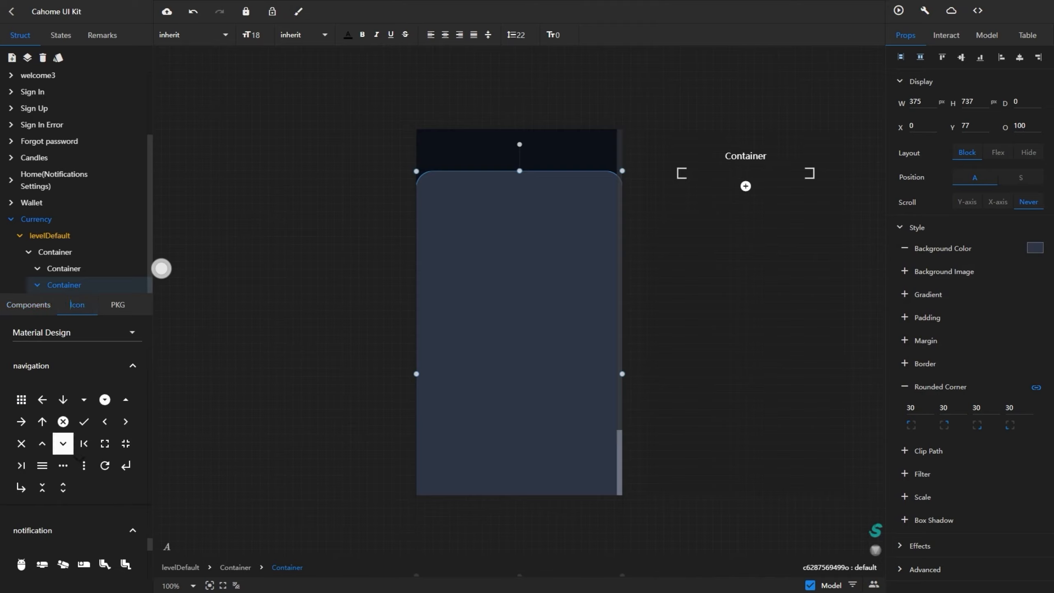
drag(63, 444, 534, 216)
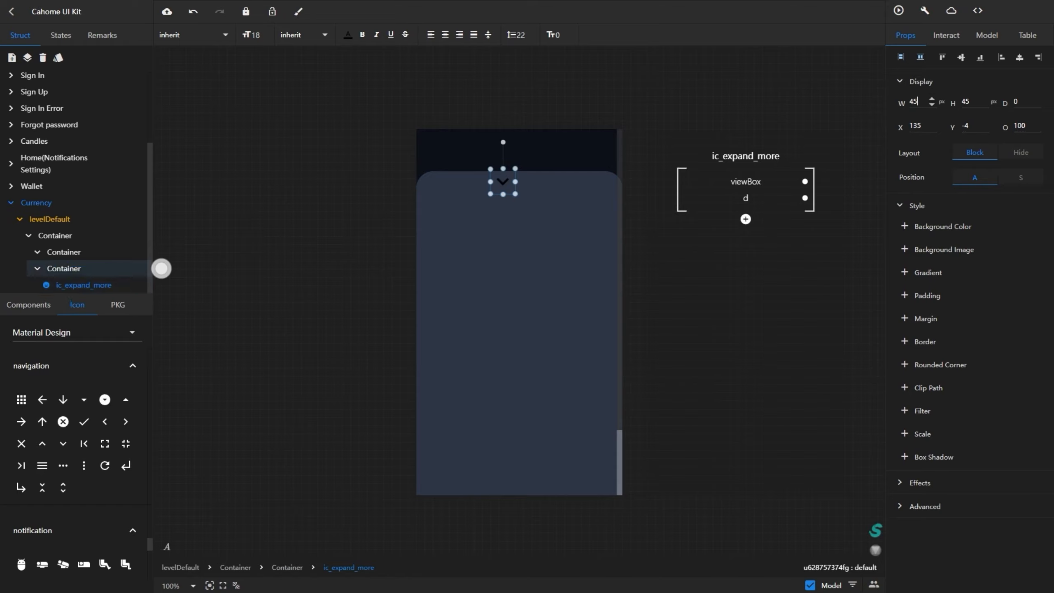
key(ctrl+a)
text(53)
key(ctrl+a)
text(62)
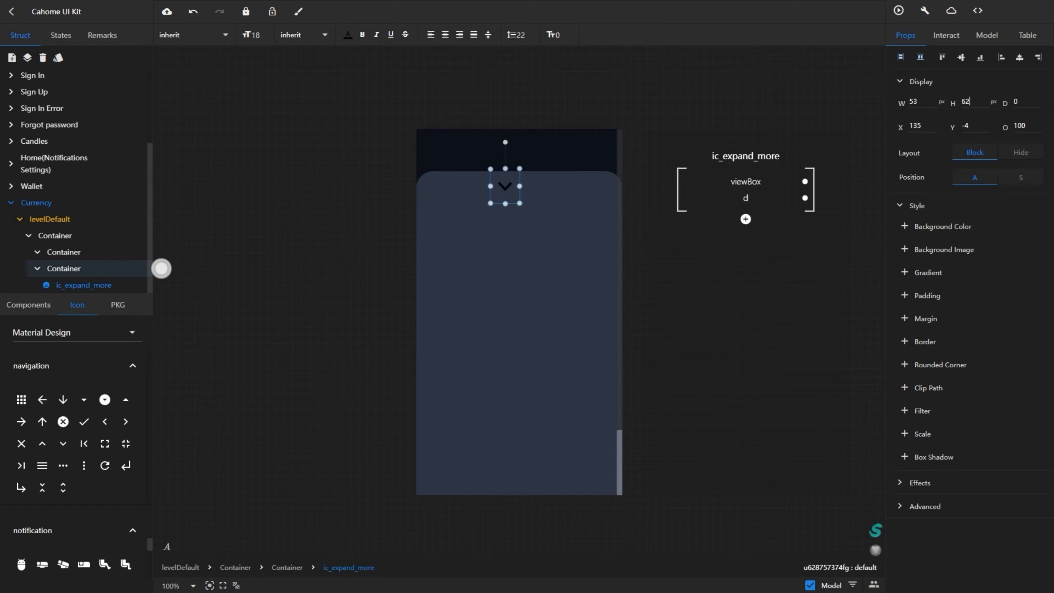
drag(505, 186, 509, 186)
click(509, 186)
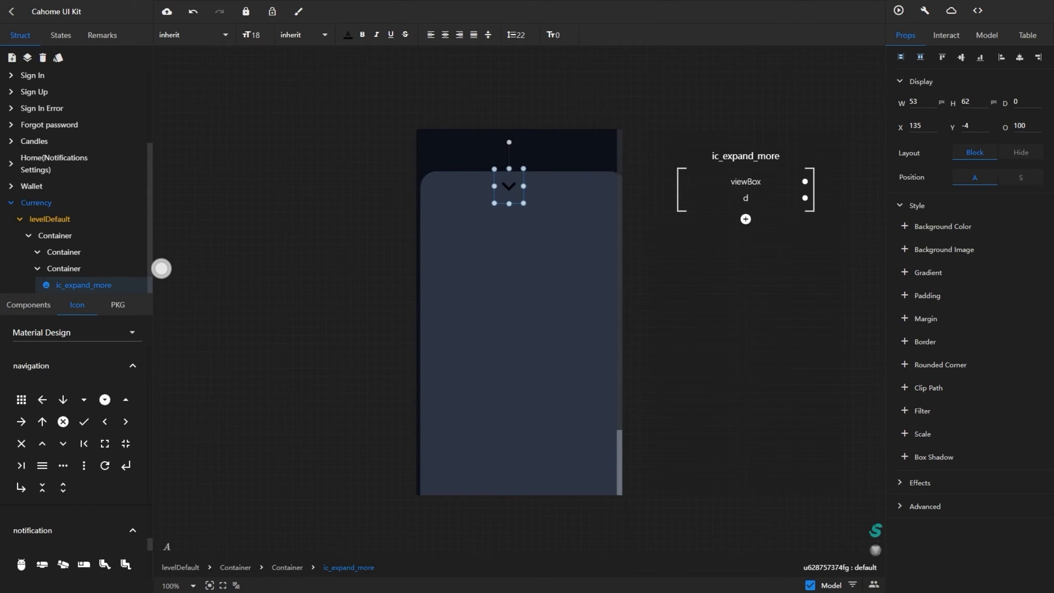
key(ctrl+z)
Widen the chevron icon to about 139 px and center it near the rounded container's upper edge at about X 118, Y -10
drag(520, 186, 552, 185)
scroll(517, 291, up, 2)
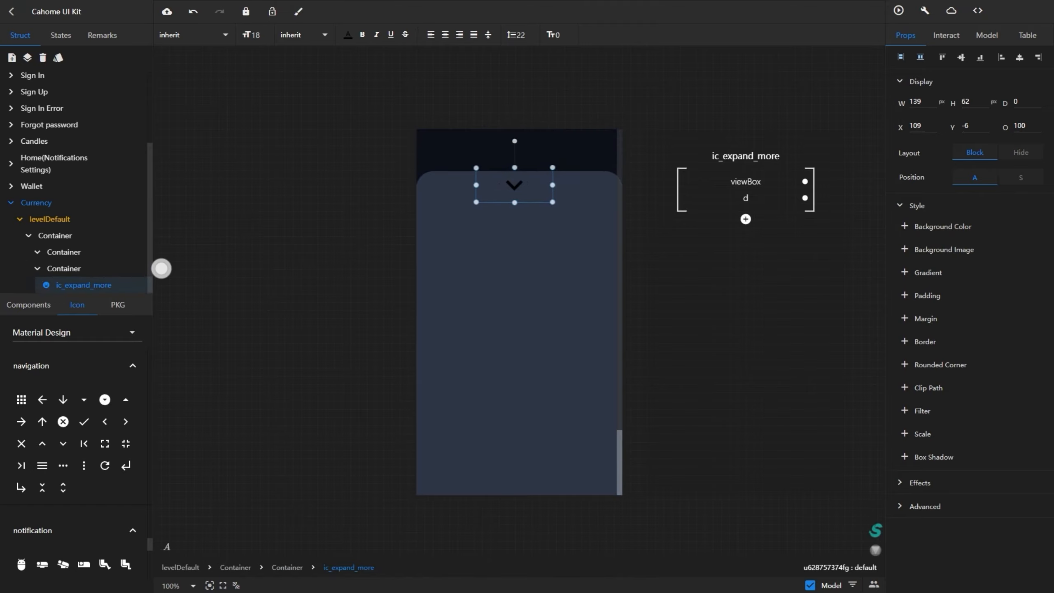
click(961, 57)
drag(514, 374, 519, 183)
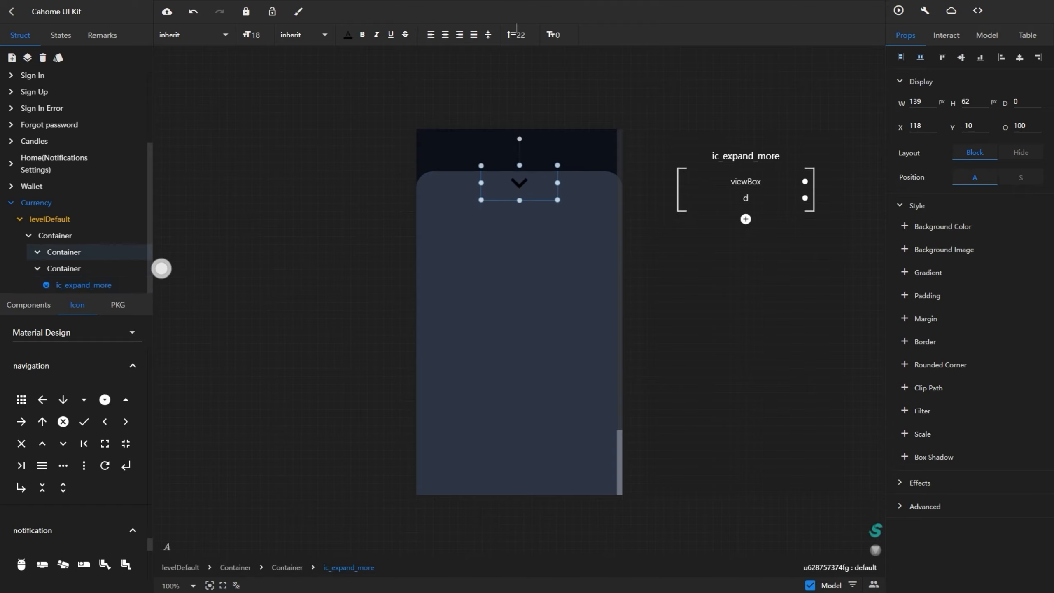
Recolor the chevron icon with the grey-blue preset swatch
click(348, 33)
click(348, 33)
click(348, 33)
click(298, 77)
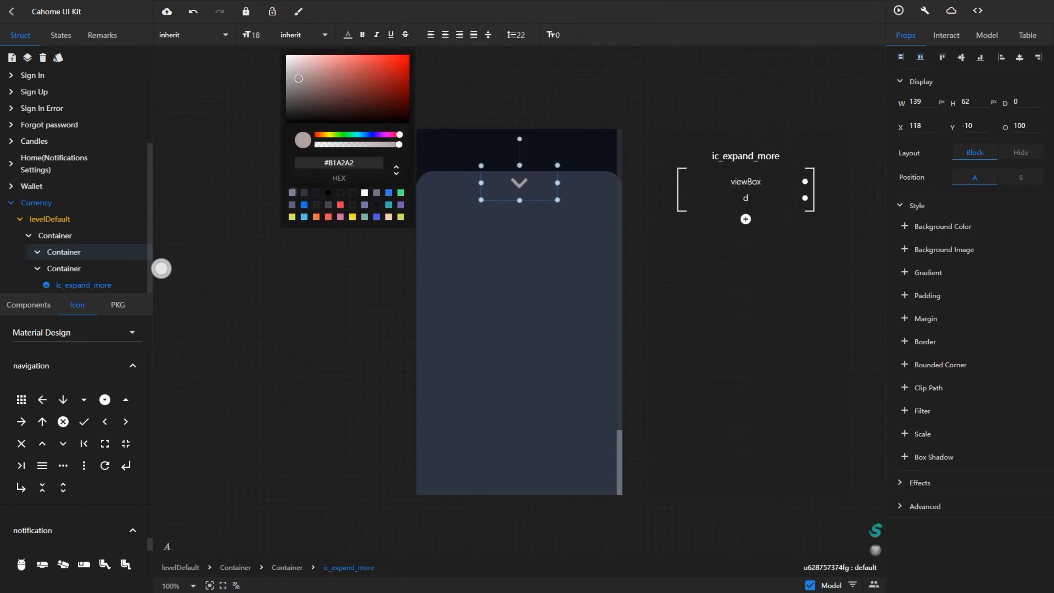
click(292, 193)
Add a photo element inside the rounded container, below the chevron, at about X 100, Y 117
click(64, 268)
click(64, 269)
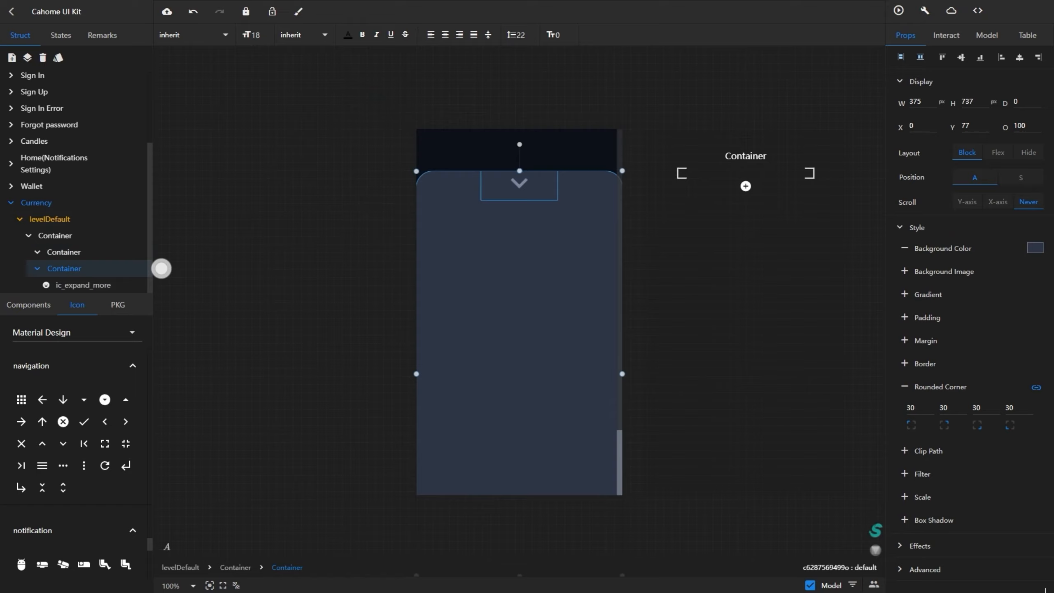
click(108, 305)
click(67, 305)
click(29, 304)
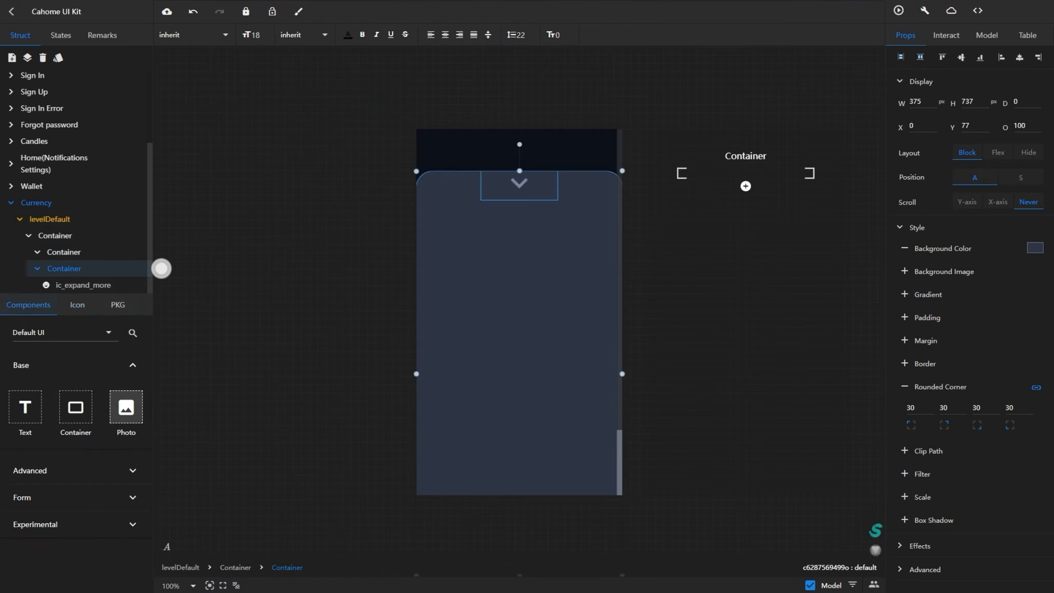
drag(127, 407, 464, 251)
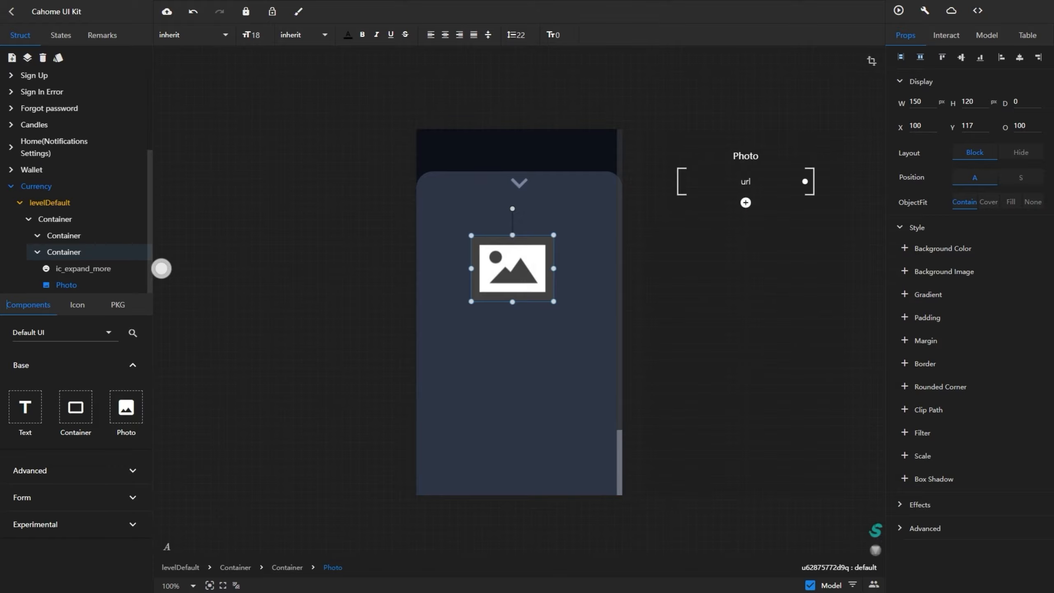
Set the photo element's image to Currency (4), the white Bitcoin symbol, from the image library
click(987, 36)
click(1038, 79)
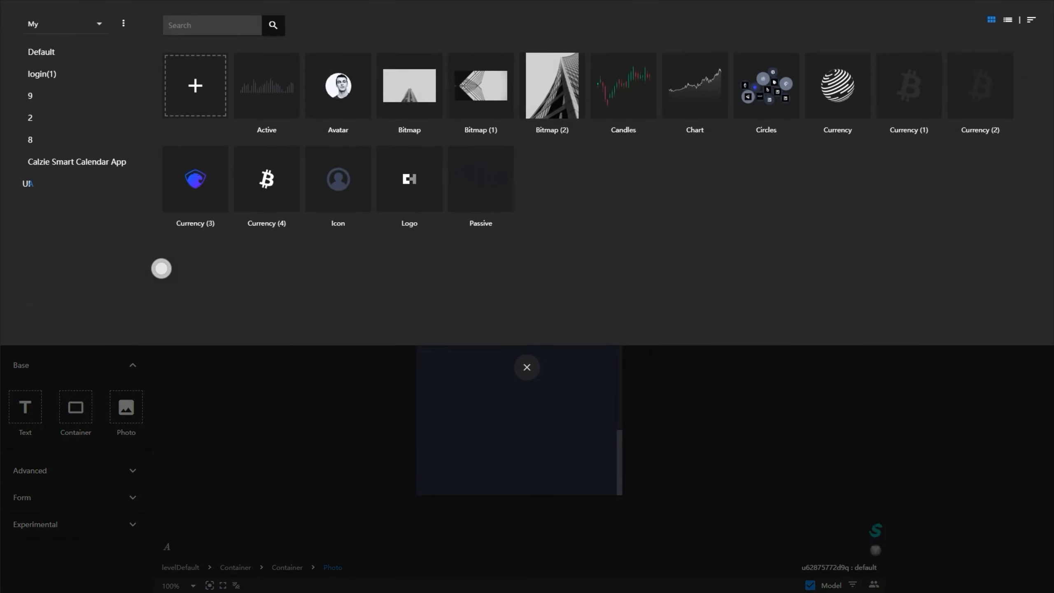
click(267, 179)
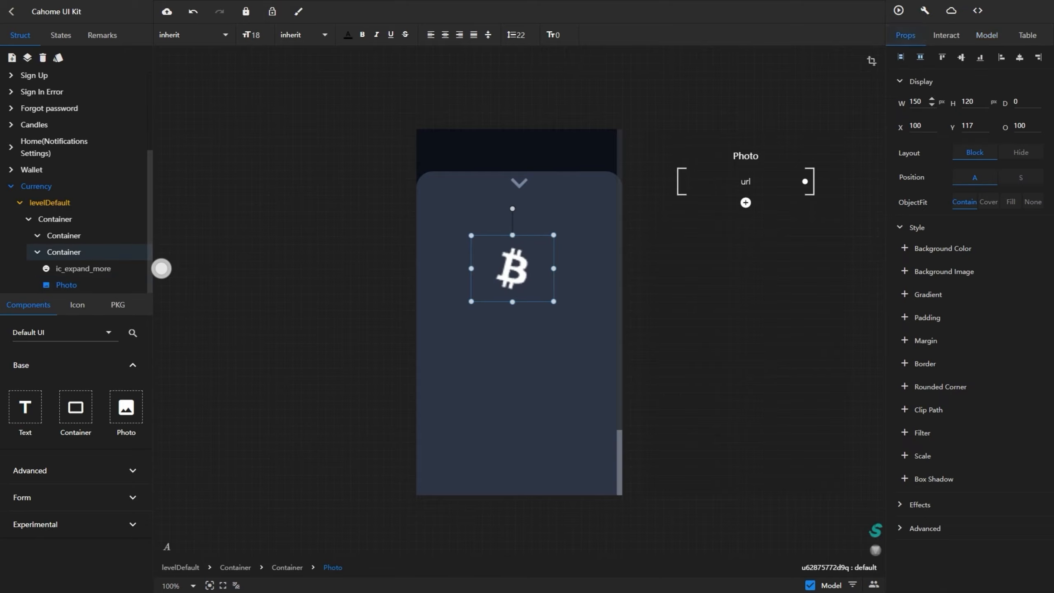
Resize the Bitcoin image to 45 by 45 px and place it at X 30, about Y 41
text(45)
key(Tab)
text(45)
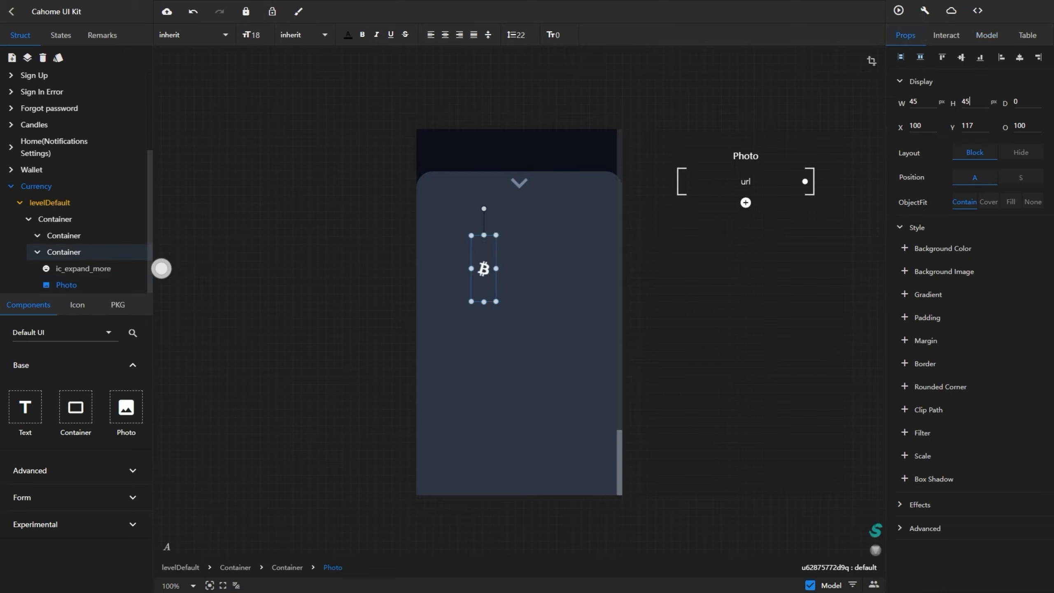
key(Return)
drag(484, 247, 448, 207)
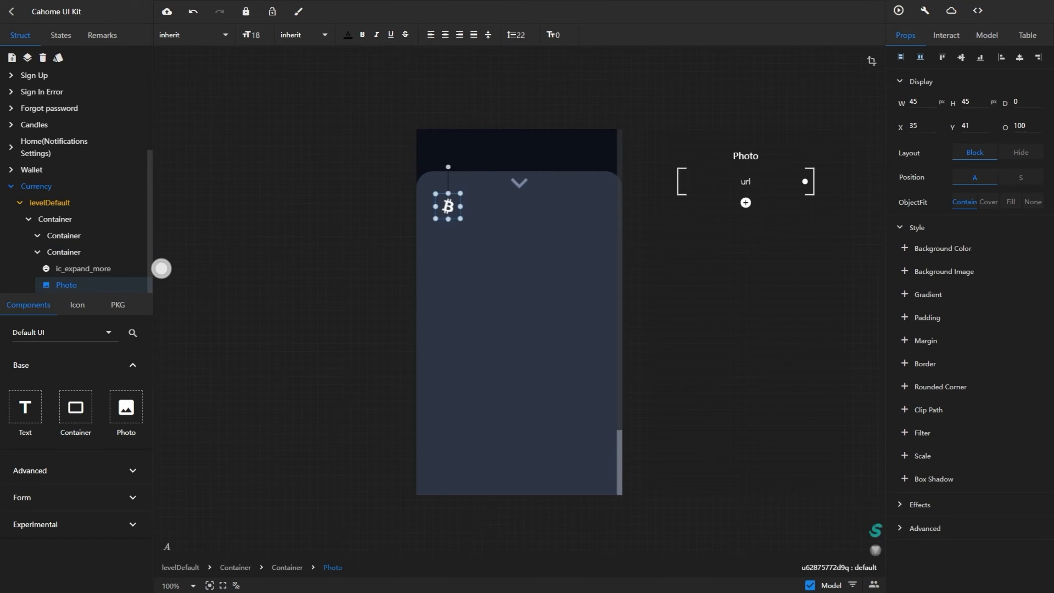
double_click(914, 126)
text(30)
key(Return)
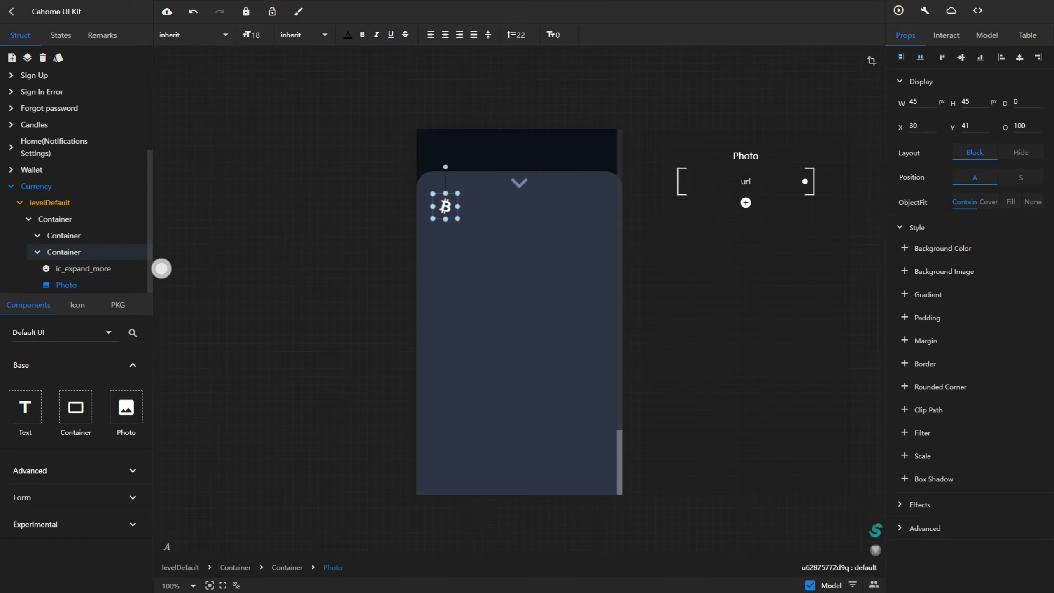
Add a container inside the rounded container, below the Bitcoin image, and size it to 375 by 241 px
click(519, 291)
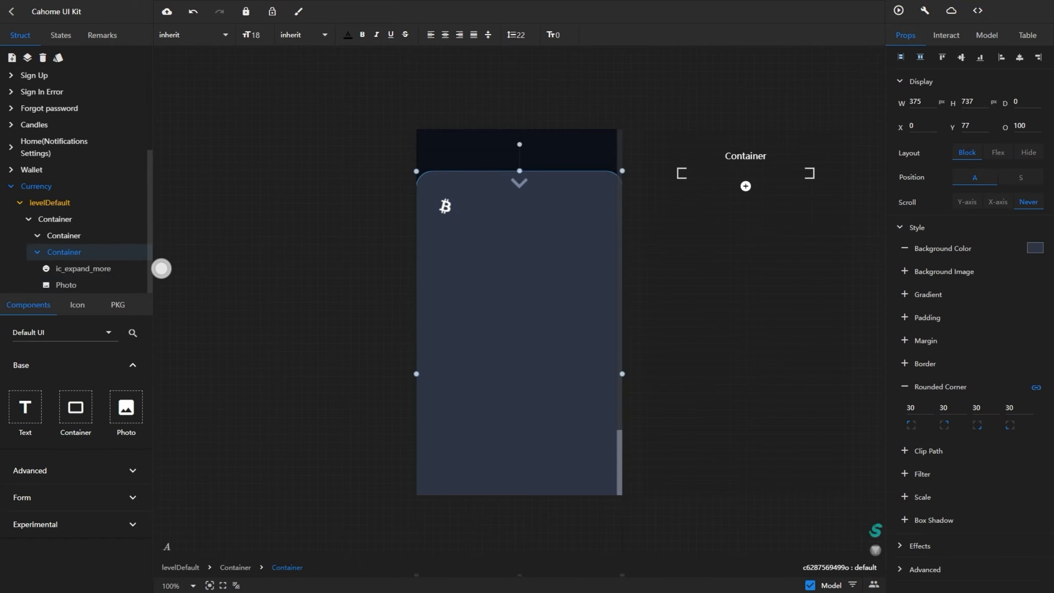
drag(76, 407, 484, 266)
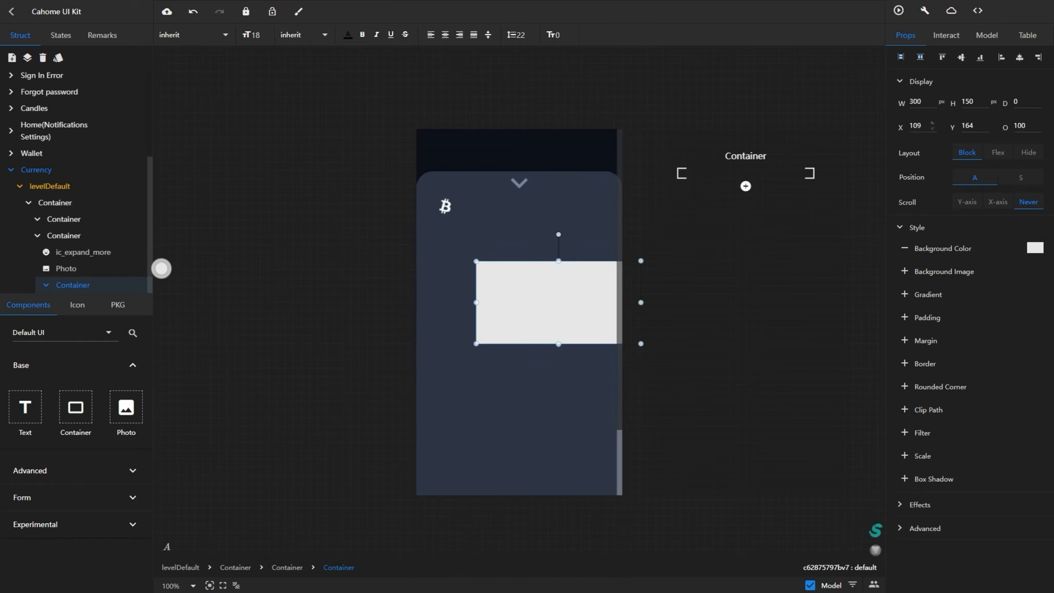
key(BackSpace)
key(BackSpace)
text(75)
key(Return)
key(ctrl+a)
text(241)
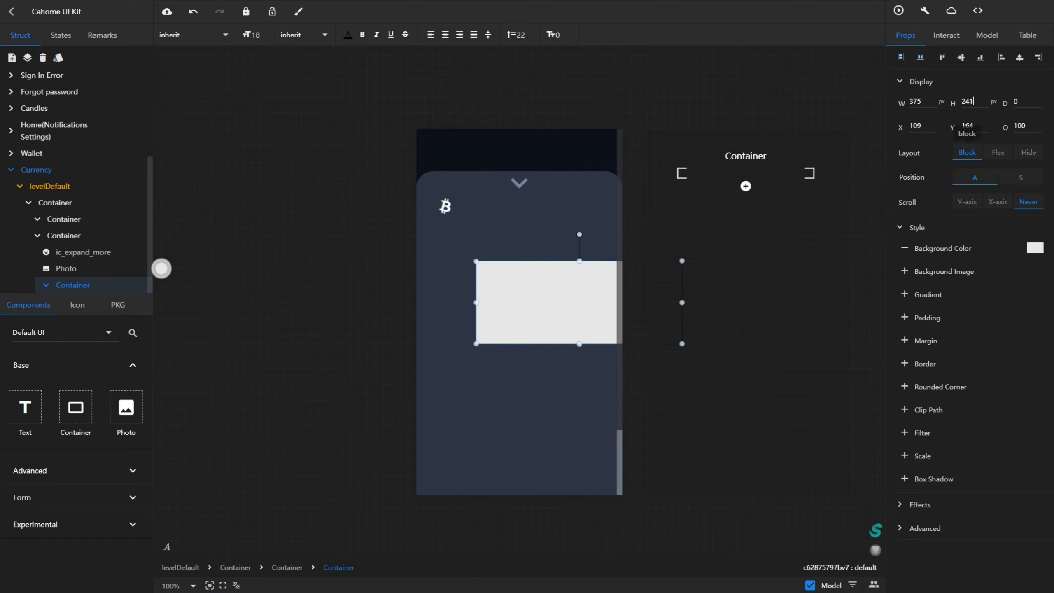
key(Return)
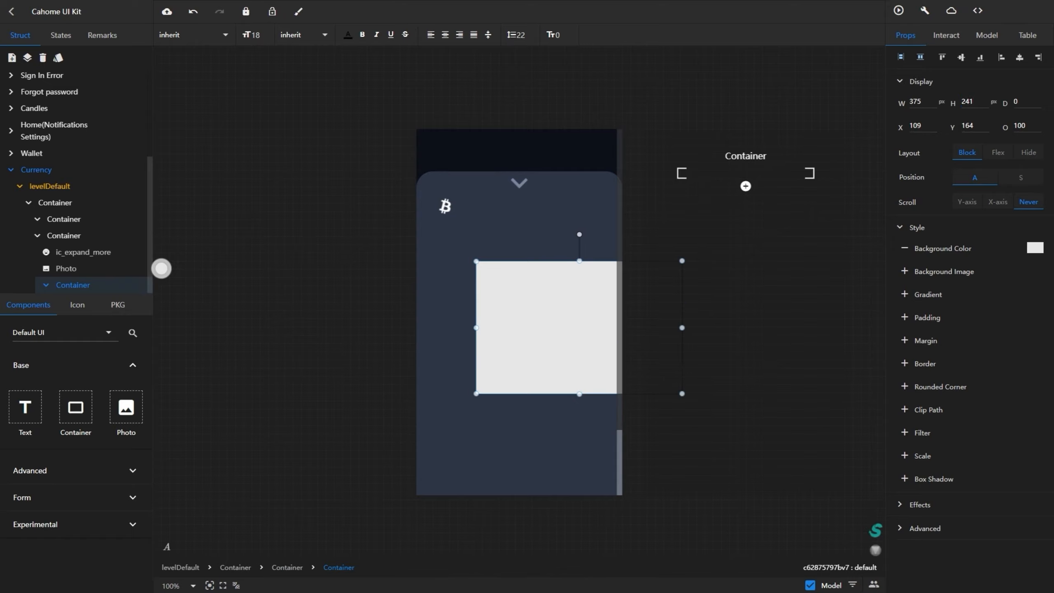
Position the 375 by 241 px container at X 0, about Y 92, and remove its background color
click(1001, 57)
drag(519, 327, 519, 288)
click(1002, 57)
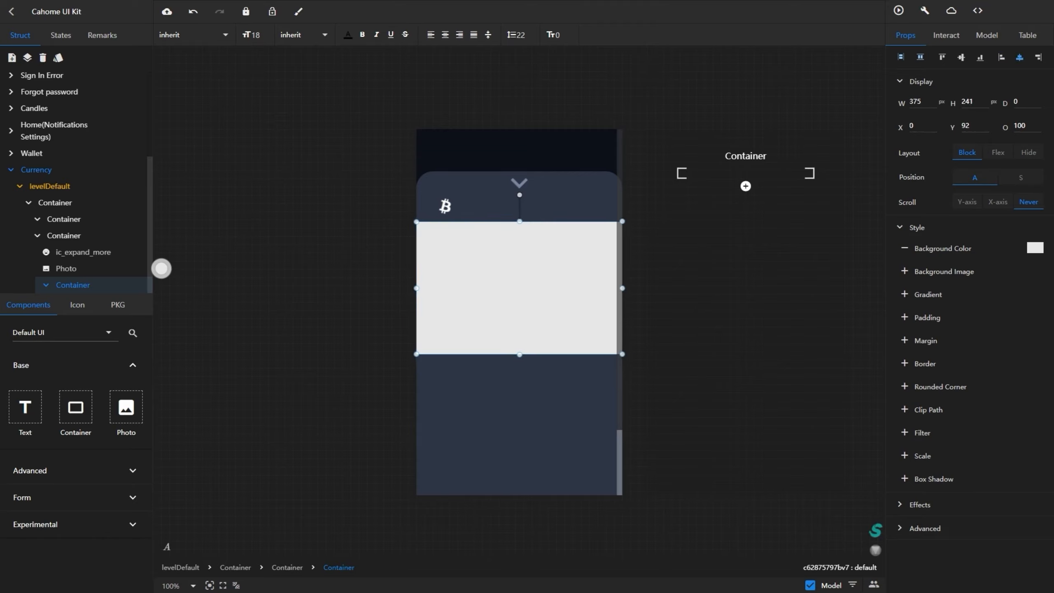
click(904, 249)
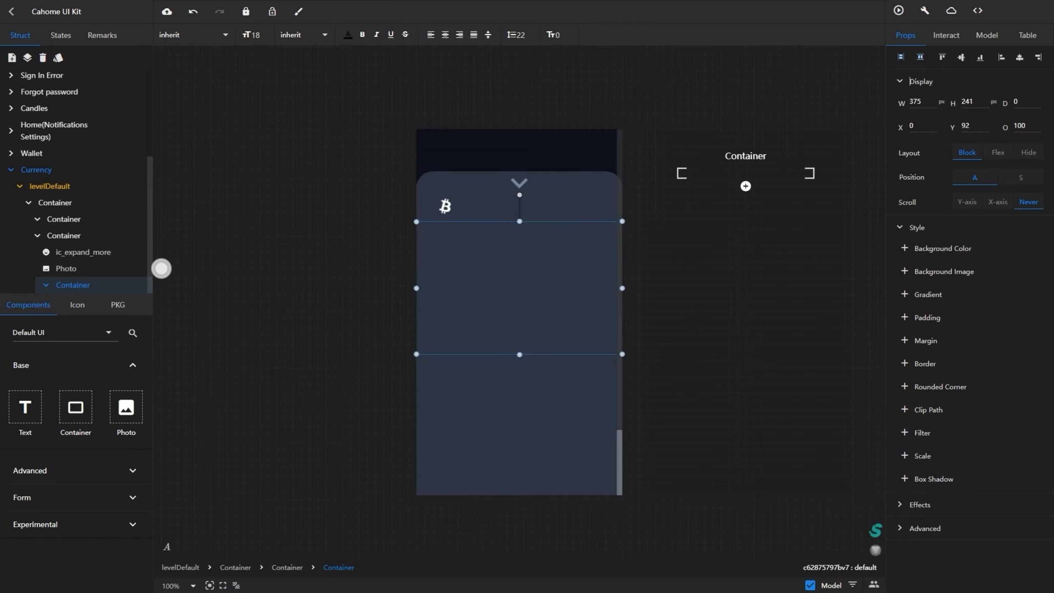
Add a photo element inside the transparent container and set its image to the white line chart
drag(126, 407, 465, 332)
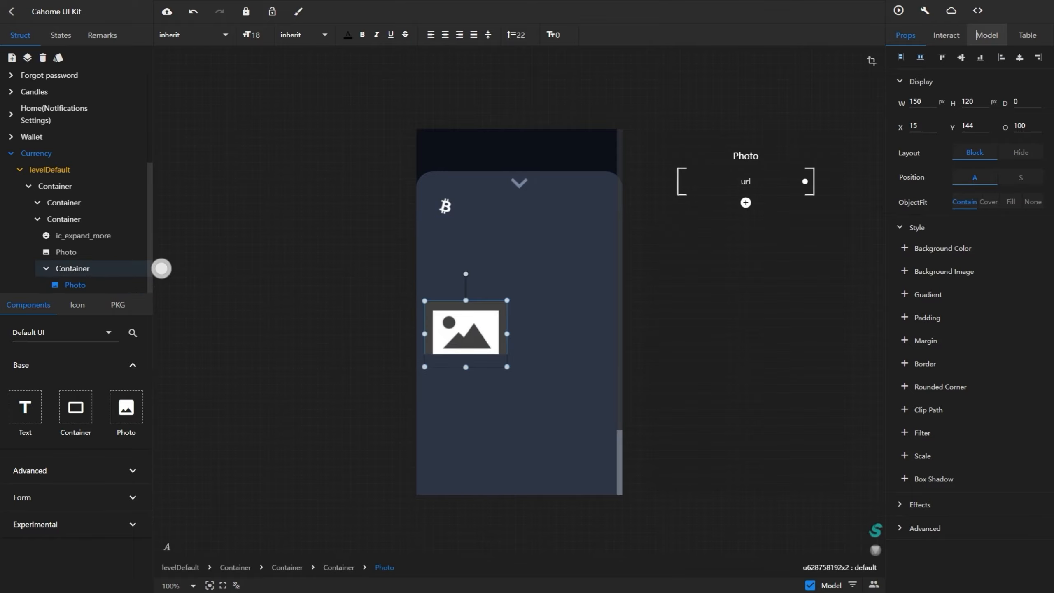
click(984, 35)
click(1024, 90)
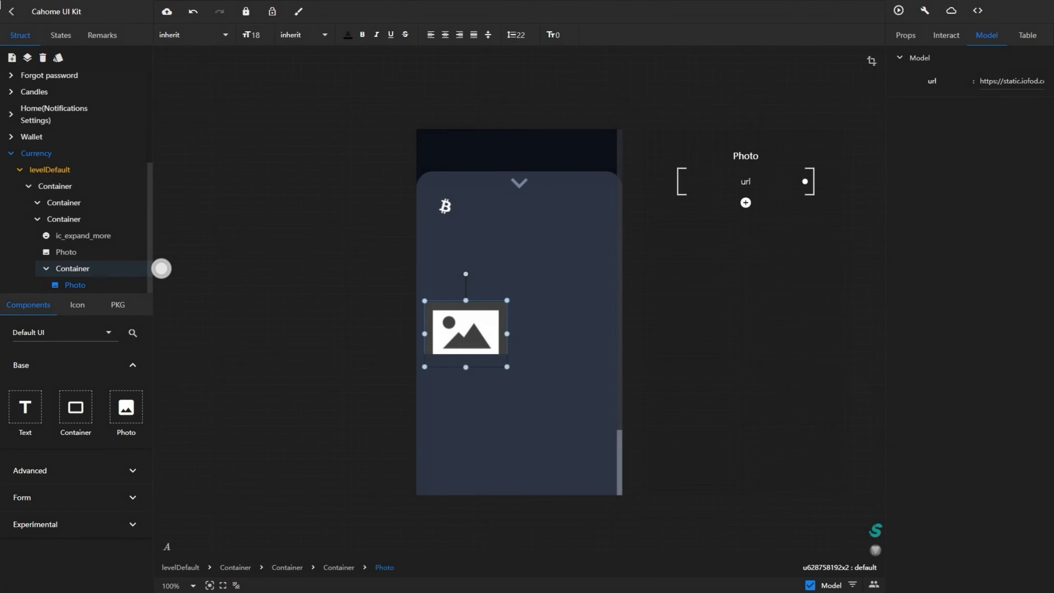
Resize the line chart image to 375 by 241 px
click(906, 35)
double_click(914, 101)
text(37)
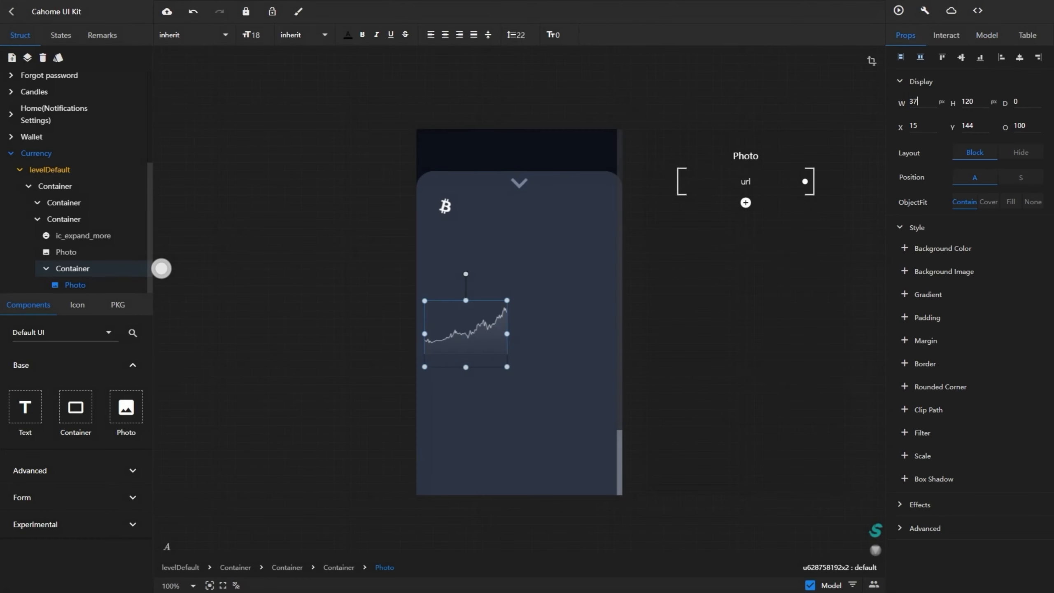
text(5)
key(Tab)
text(241)
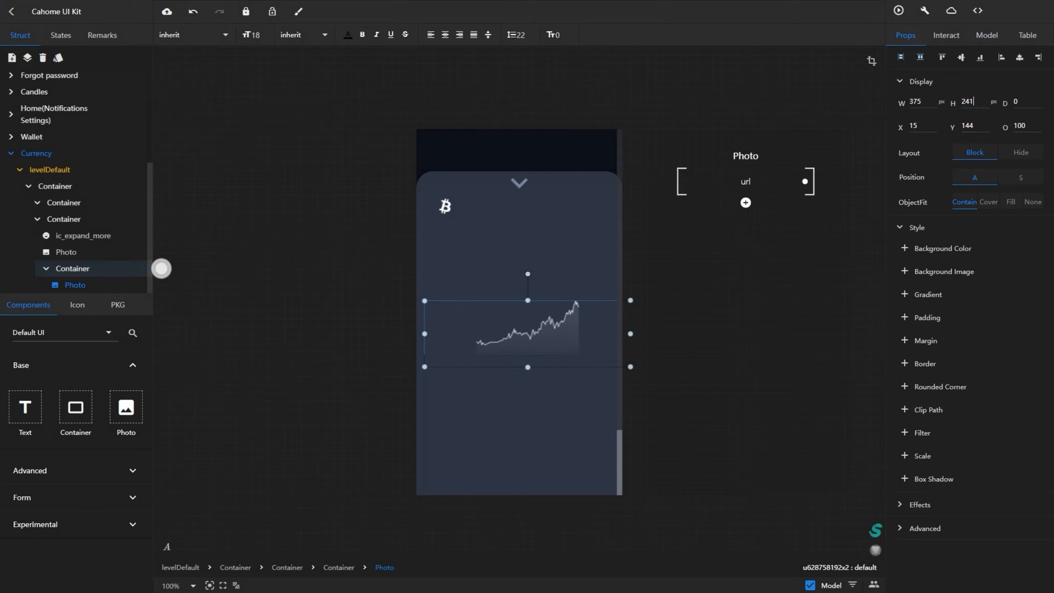
Position the line chart image in its container at X 0, about Y -10
click(914, 126)
double_click(915, 126)
text(0)
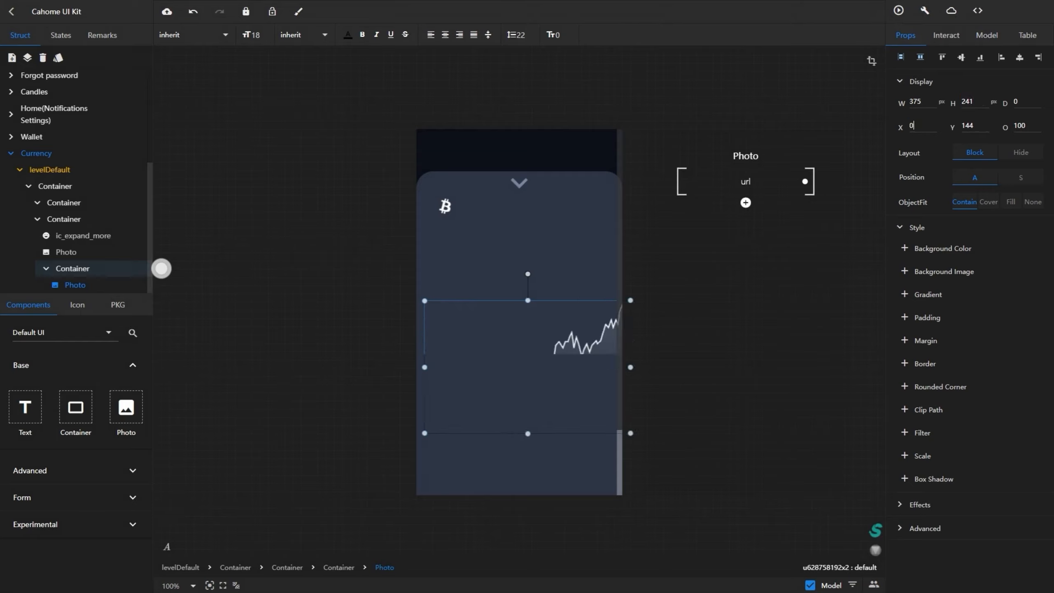
click(967, 126)
key(Delete)
key(Delete)
text(13)
key(Return)
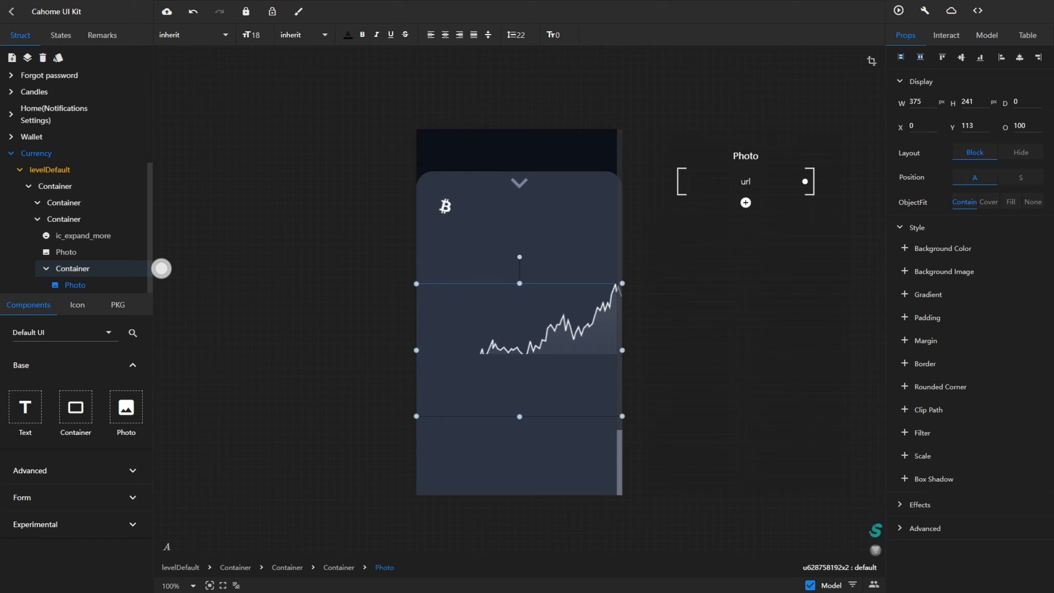
drag(531, 329, 532, 291)
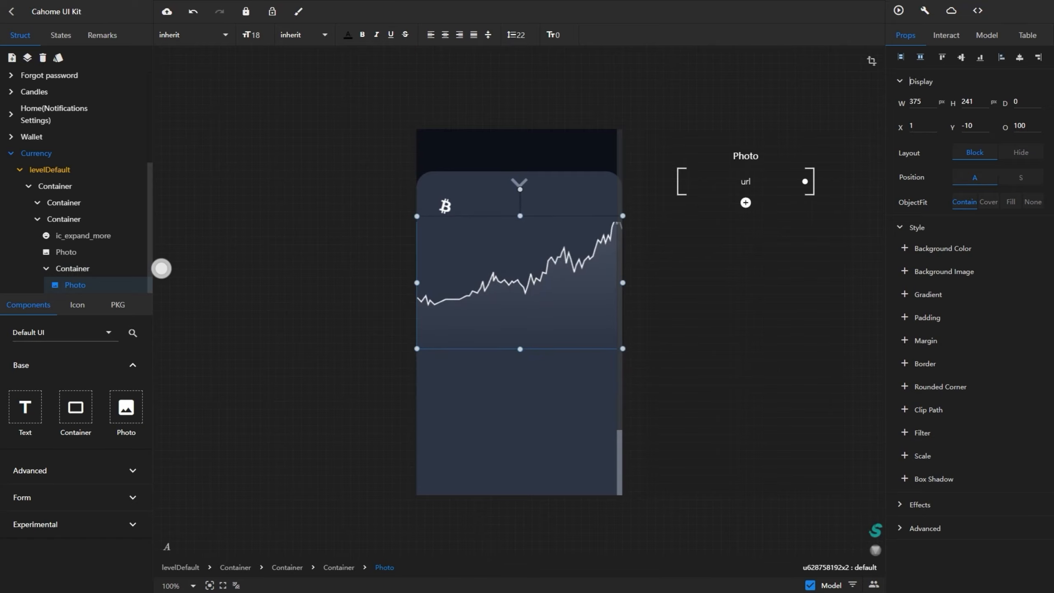
key(Left)
click(530, 382)
click(529, 303)
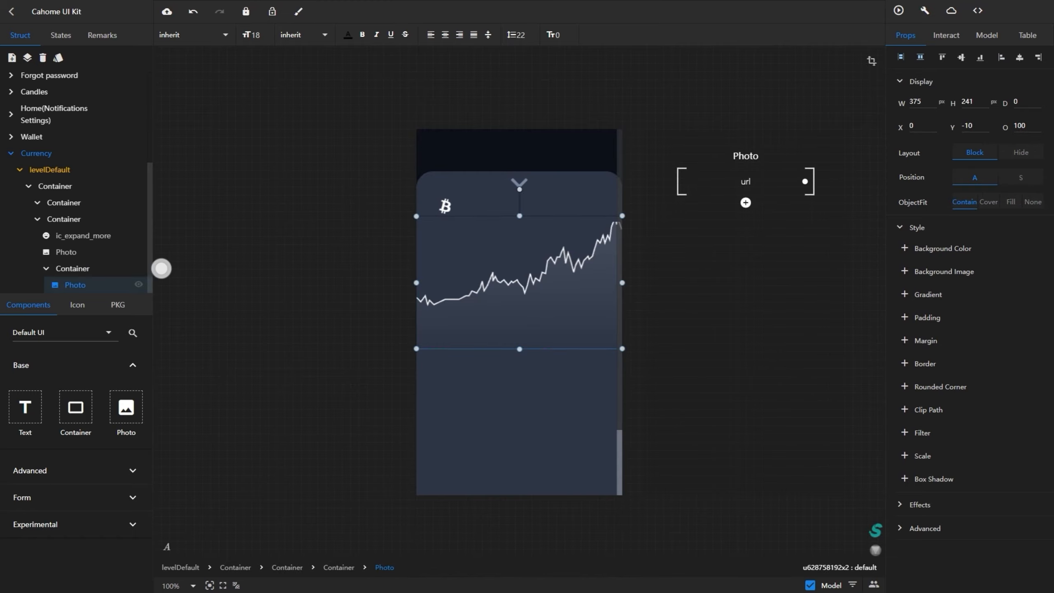
Hide the chart image and add a container of about 114 by 52 px below the Bitcoin image, inside the chart's container
click(138, 284)
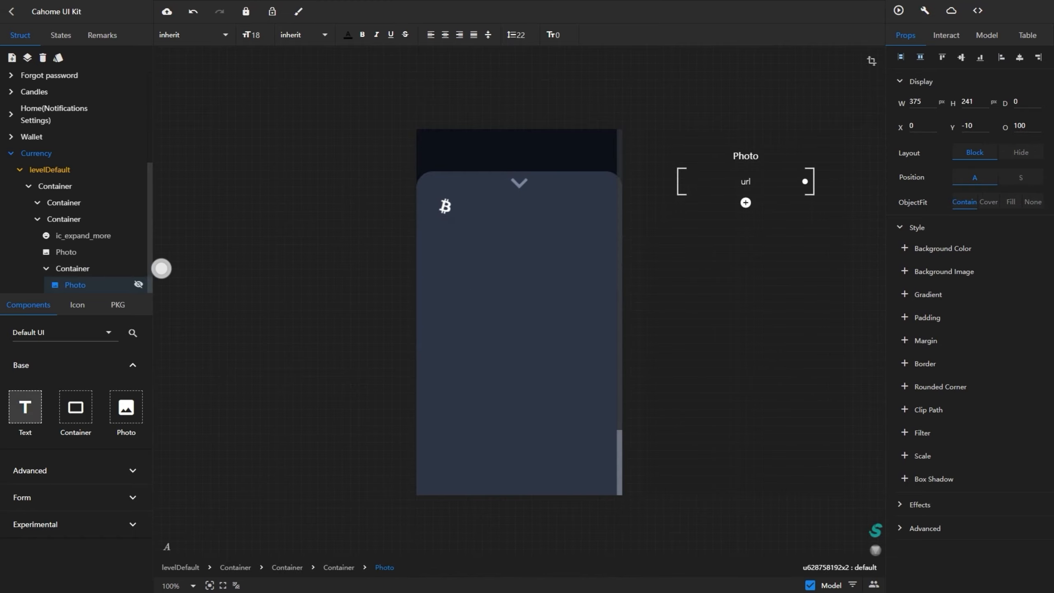
drag(75, 408, 450, 259)
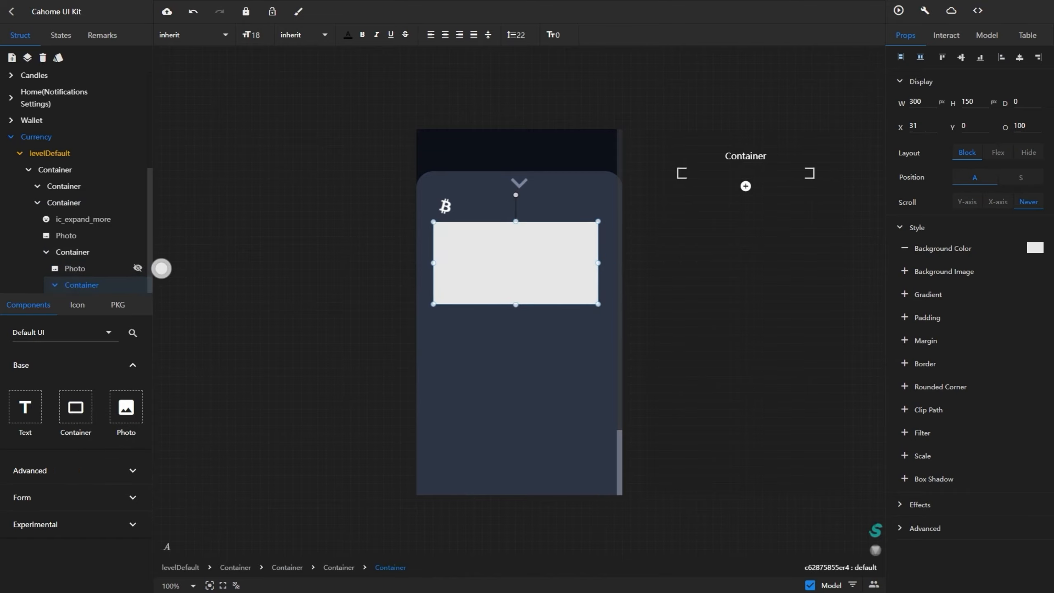
drag(598, 304, 496, 250)
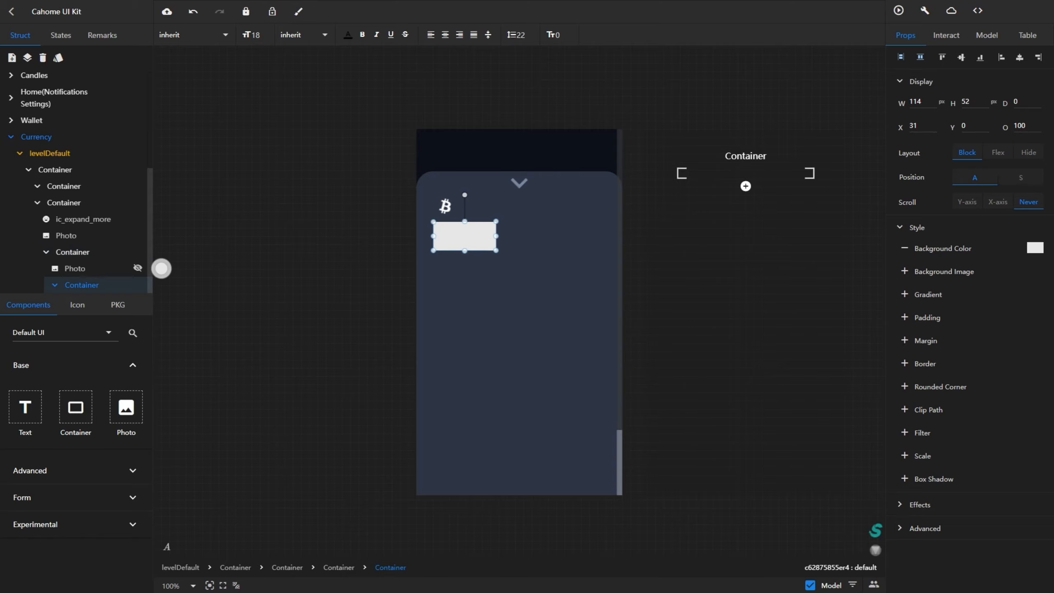
Set the small container's X position to 30 and remove its background color
double_click(914, 126)
text(30)
key(Return)
click(905, 248)
Add a text element inside the small container with the message "Bitcoin"
drag(264, 355, 459, 241)
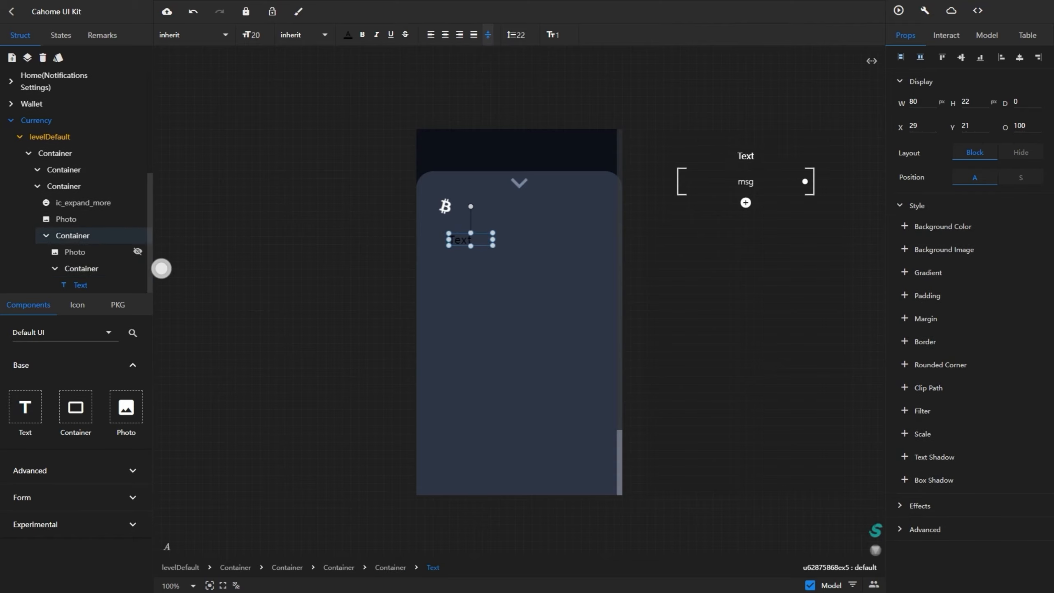
click(987, 35)
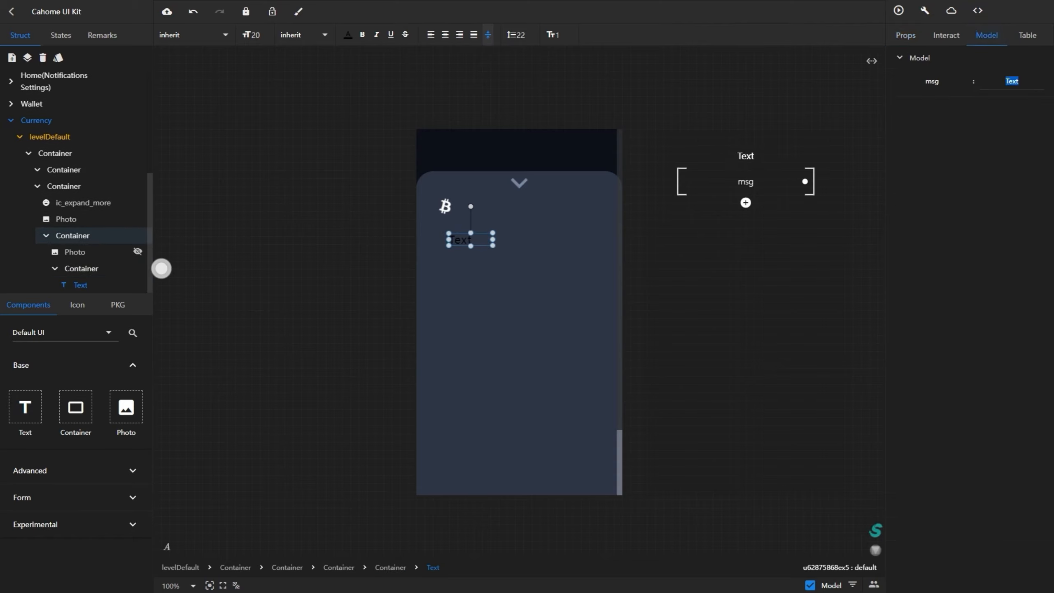
key(BackSpace)
text(Bitcoin)
Color the Bitcoin text white and set its font size to 34
click(348, 34)
double_click(256, 35)
text(34)
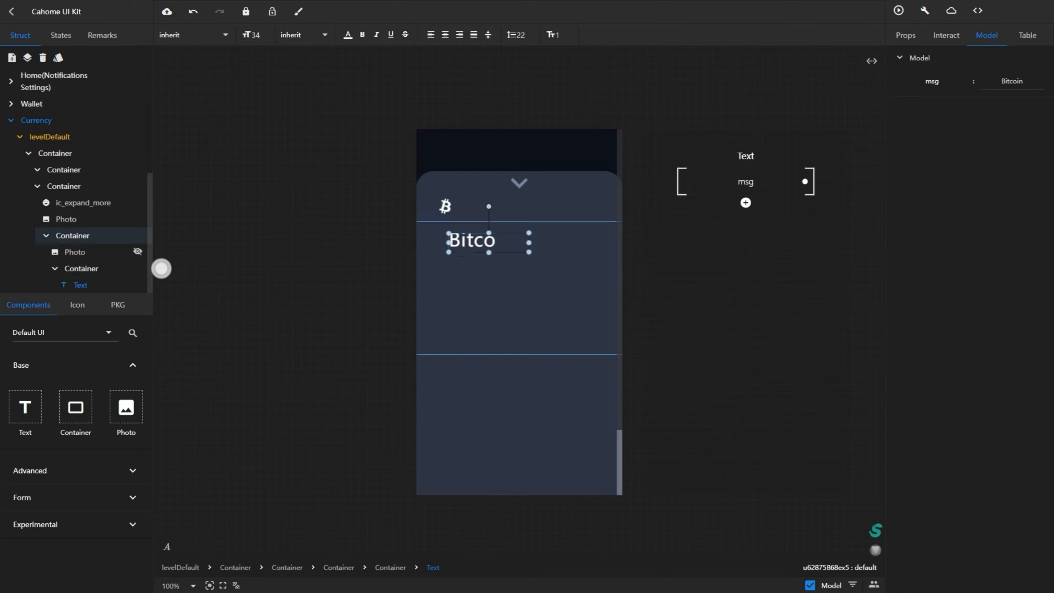
Retype the last letter of the Bitcoin text's message
click(73, 236)
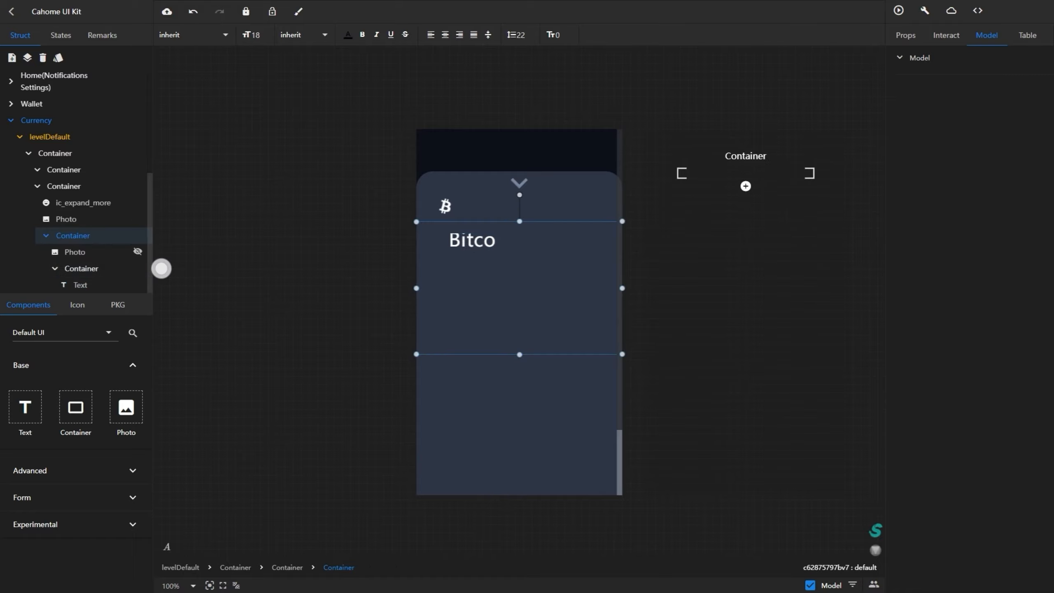
click(477, 242)
click(1013, 81)
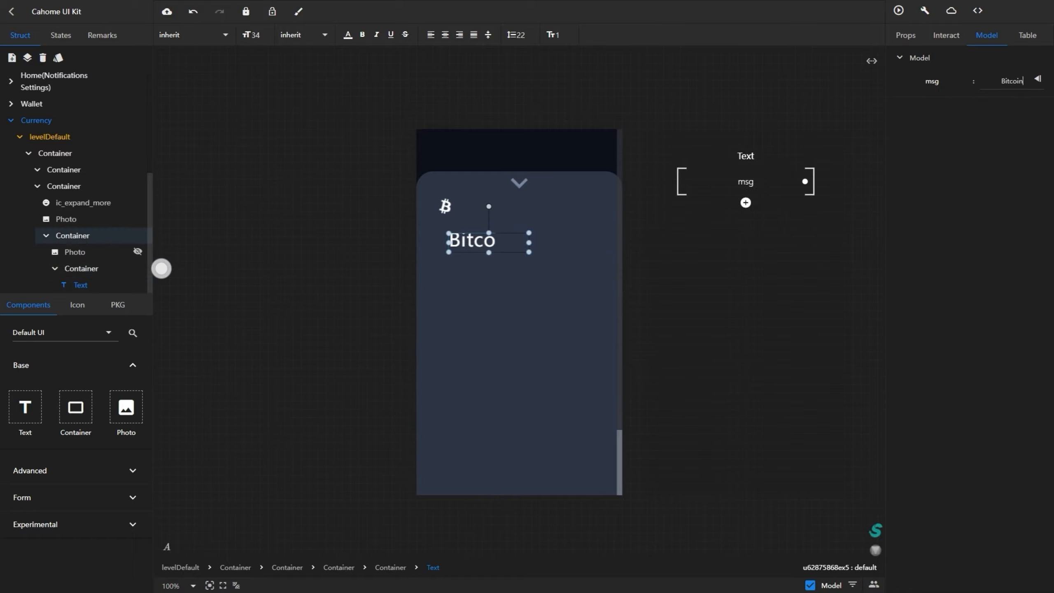
text(.)
key(BackSpace)
text(m)
key(BackSpace)
text(n)
click(73, 236)
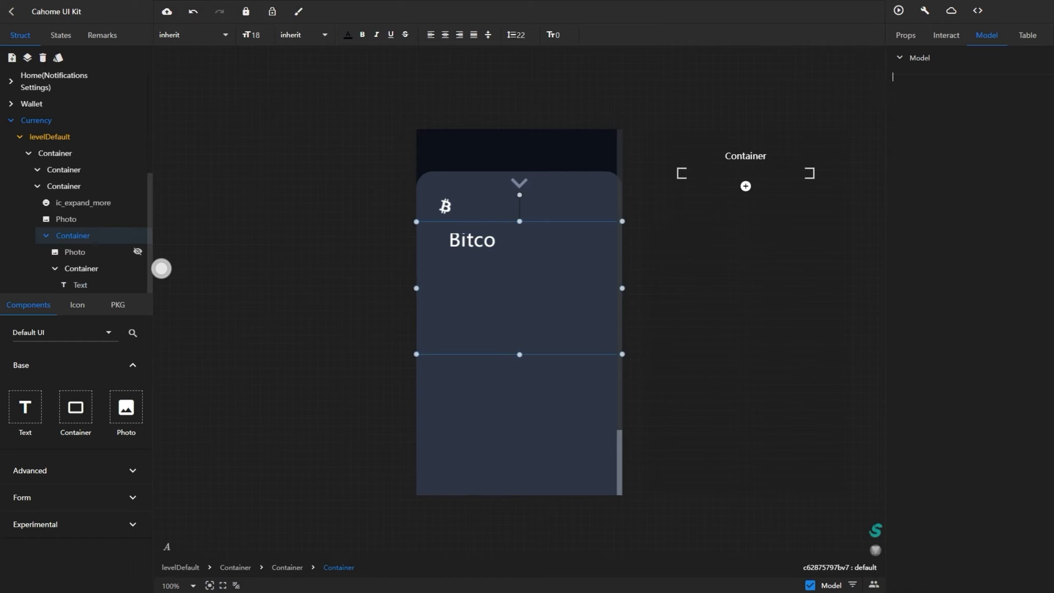
Raise the Bitcoin text's line height to 30
click(80, 286)
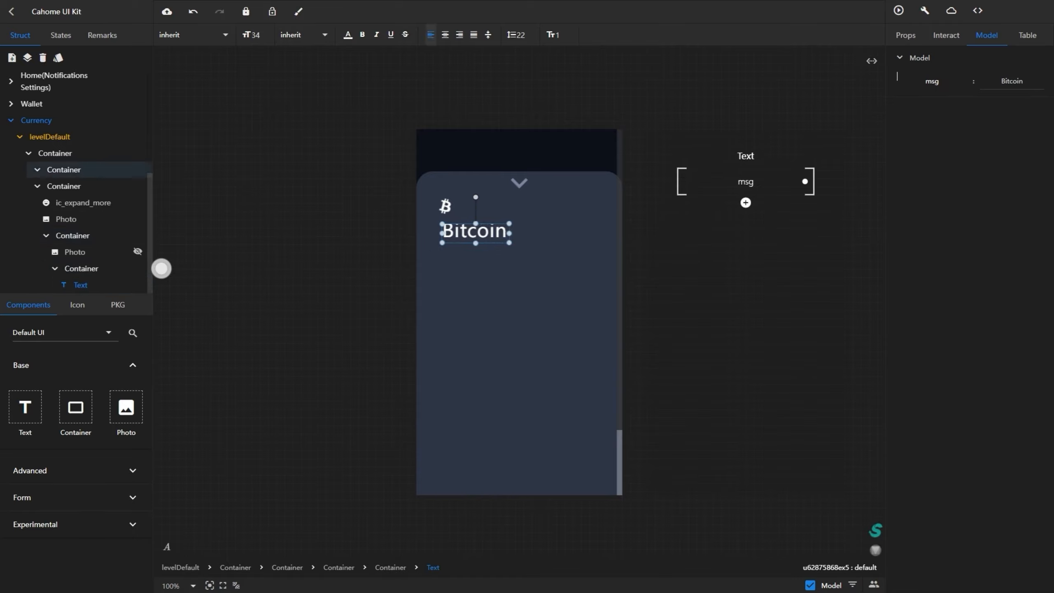
key(Up)
key(Up)
key(Up)
key(Up)
key(Up)
key(Up)
key(Up)
key(Up)
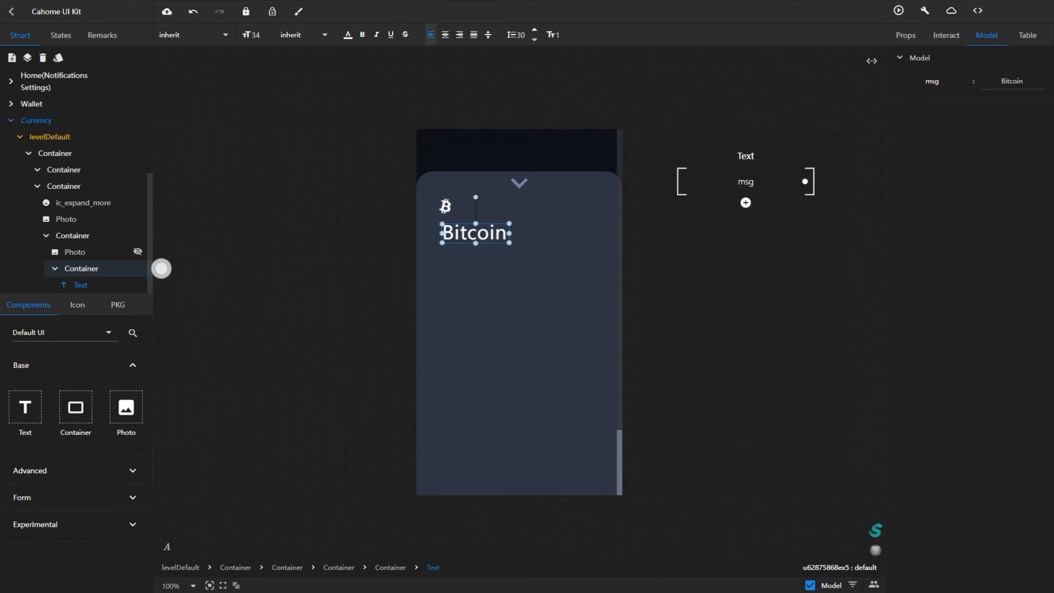
Align the Bitcoin text to its container's top-left corner at X 0, Y 0, and enlarge that container to about 134 by 71 px
click(906, 35)
click(1002, 57)
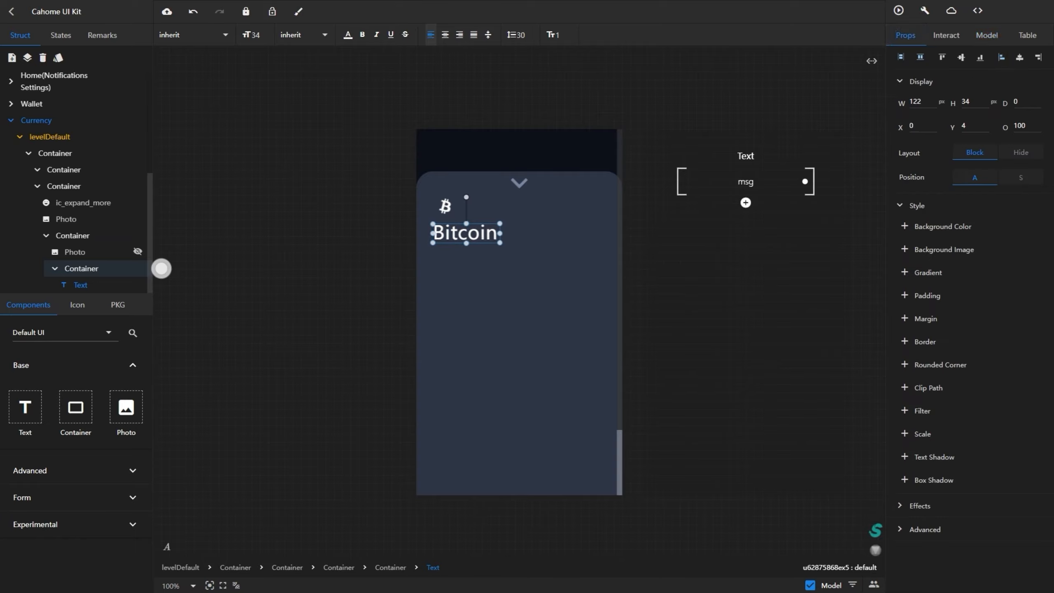
click(942, 58)
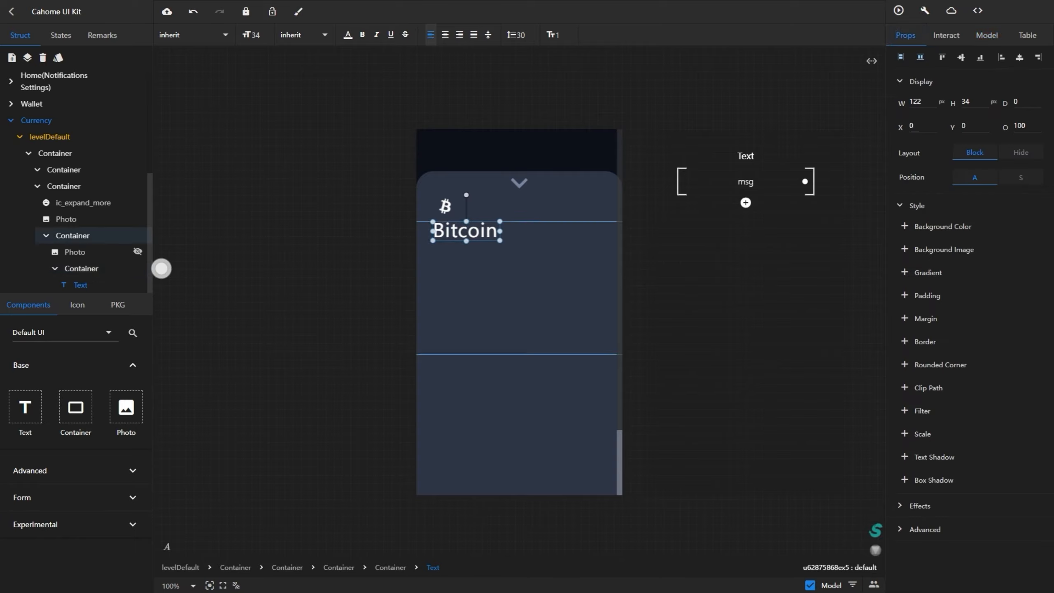
click(509, 244)
drag(518, 236, 469, 261)
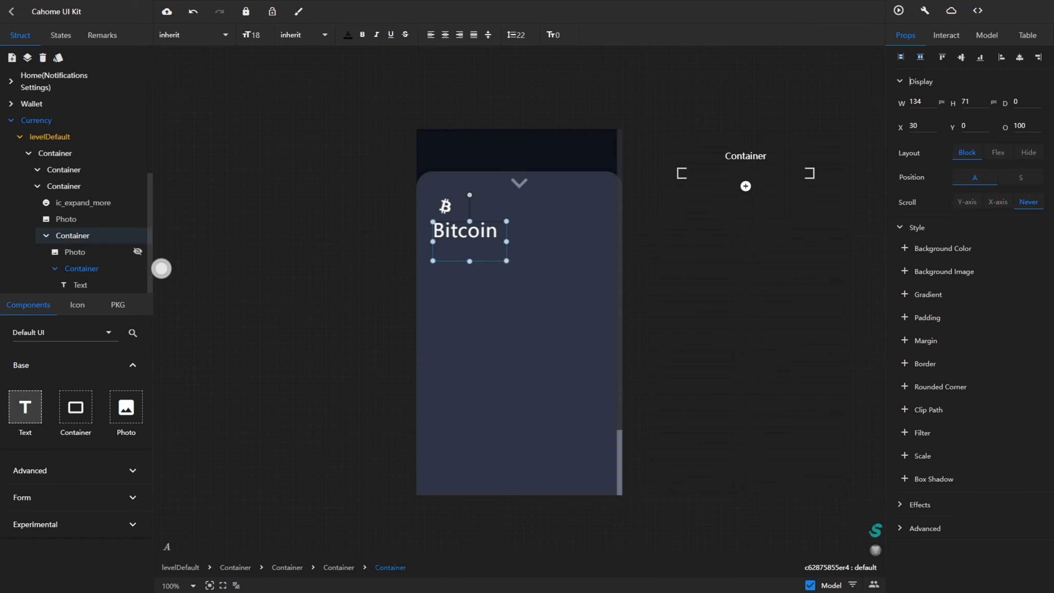
Add a text element reading "$6,564.30" below the Bitcoin text and color it with the bright green preset swatch
drag(365, 280, 457, 256)
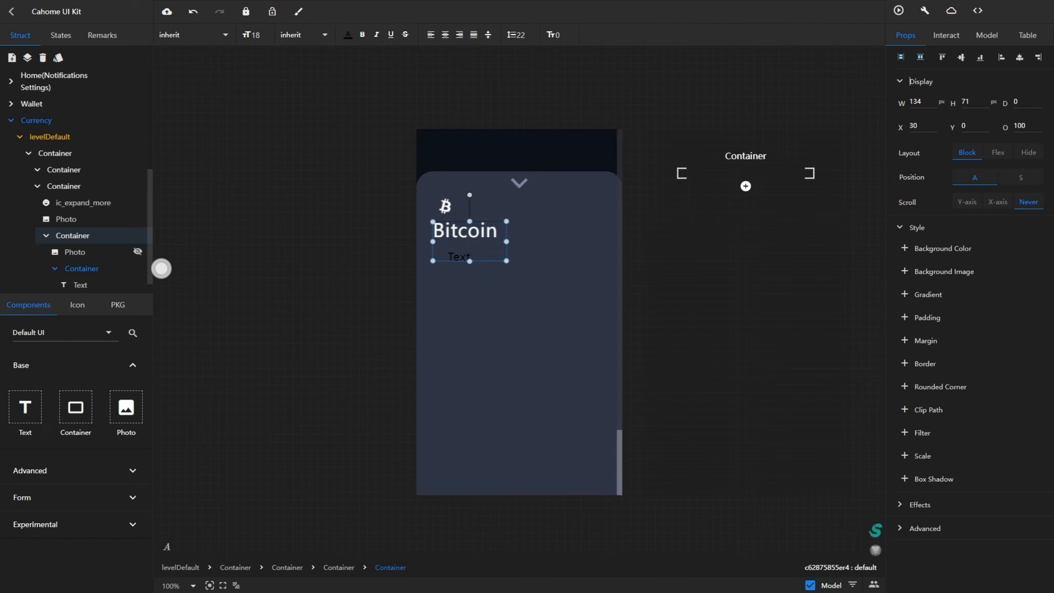
click(987, 35)
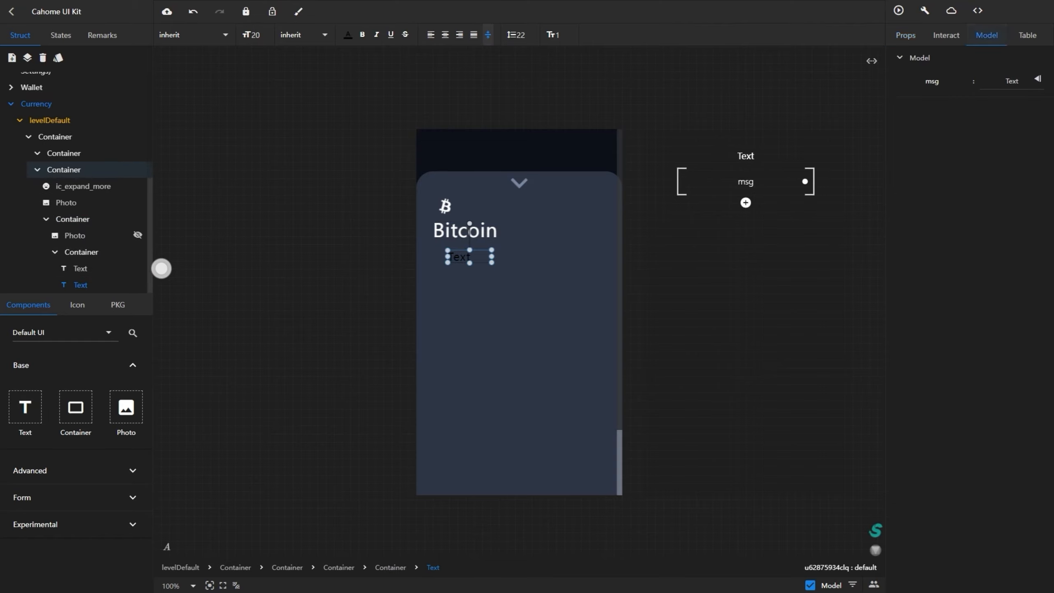
double_click(1012, 81)
text($6,564,30)
key(BackSpace)
key(BackSpace)
key(BackSpace)
text(.30)
click(348, 35)
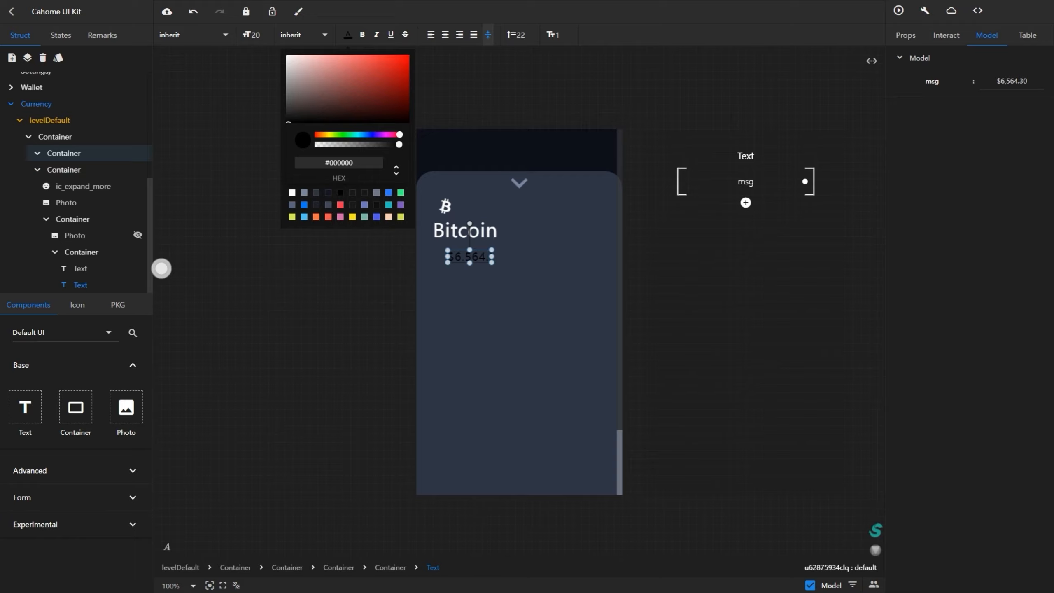
click(400, 192)
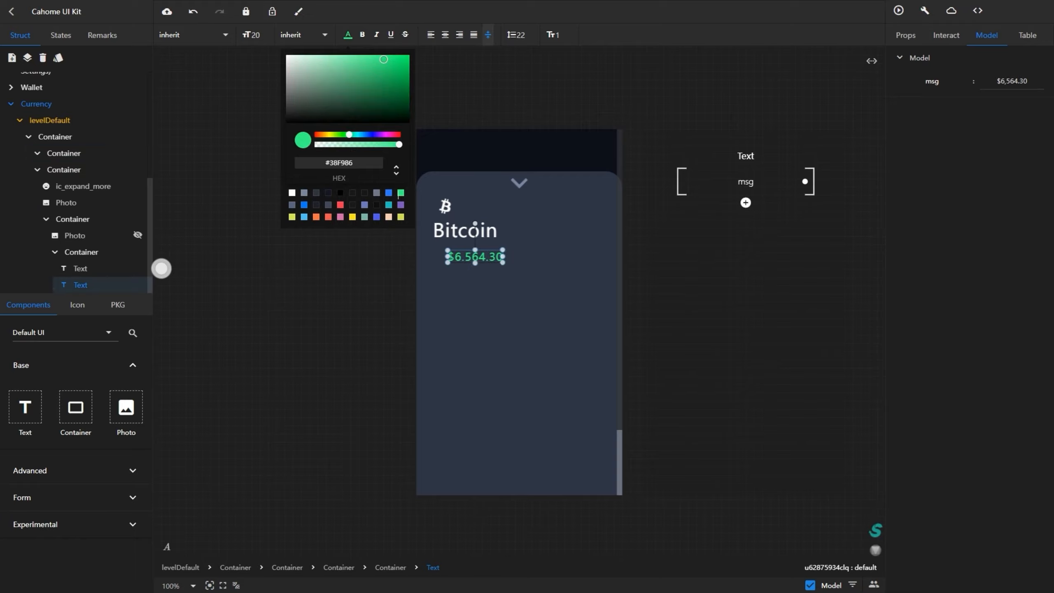
Widen the green price text to 110 px and align it to its container's left and bottom edges
drag(503, 256, 509, 256)
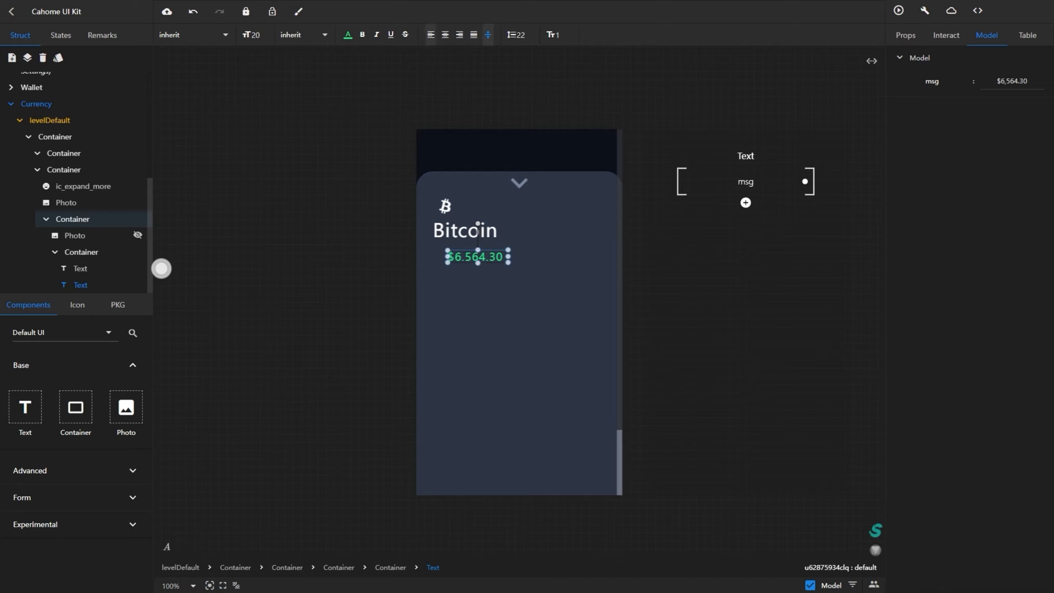
click(906, 35)
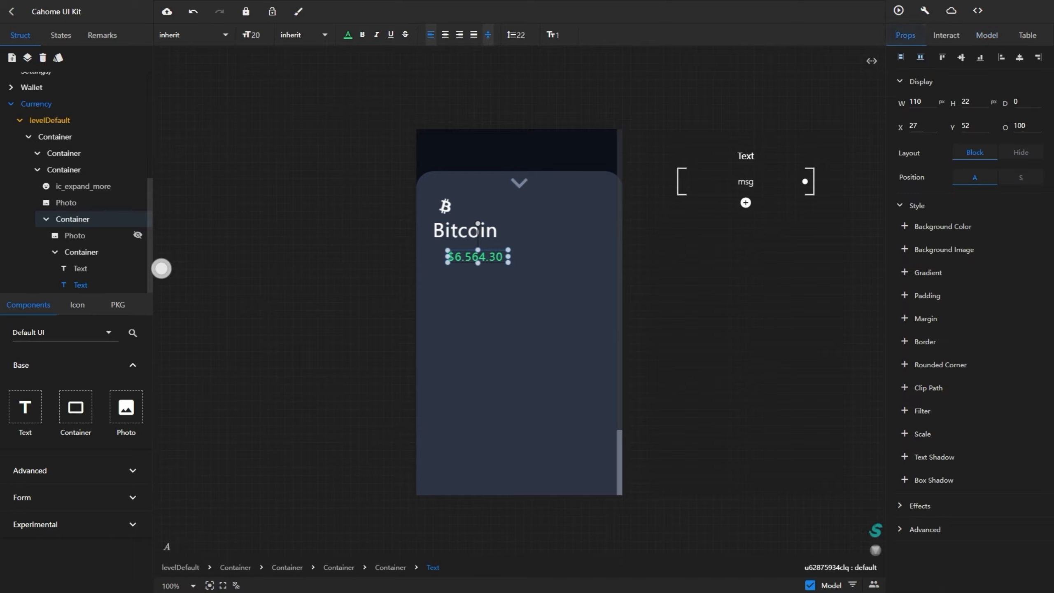
click(1001, 57)
click(981, 58)
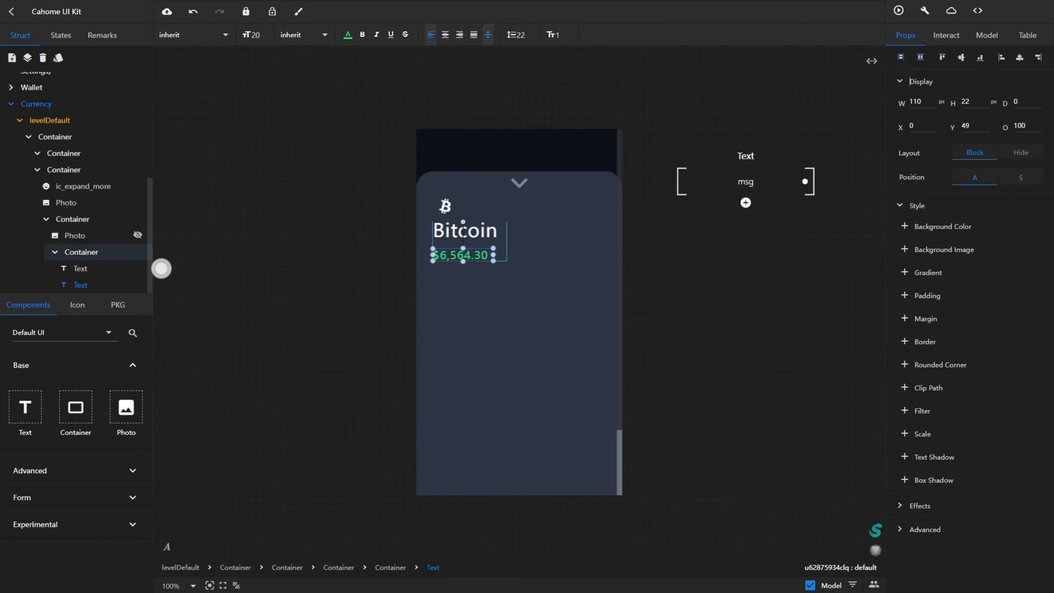
Reduce the height of the container around the two texts to 61 px and realign the price text to its bottom edge
click(81, 252)
key(ctrl+shift+Up)
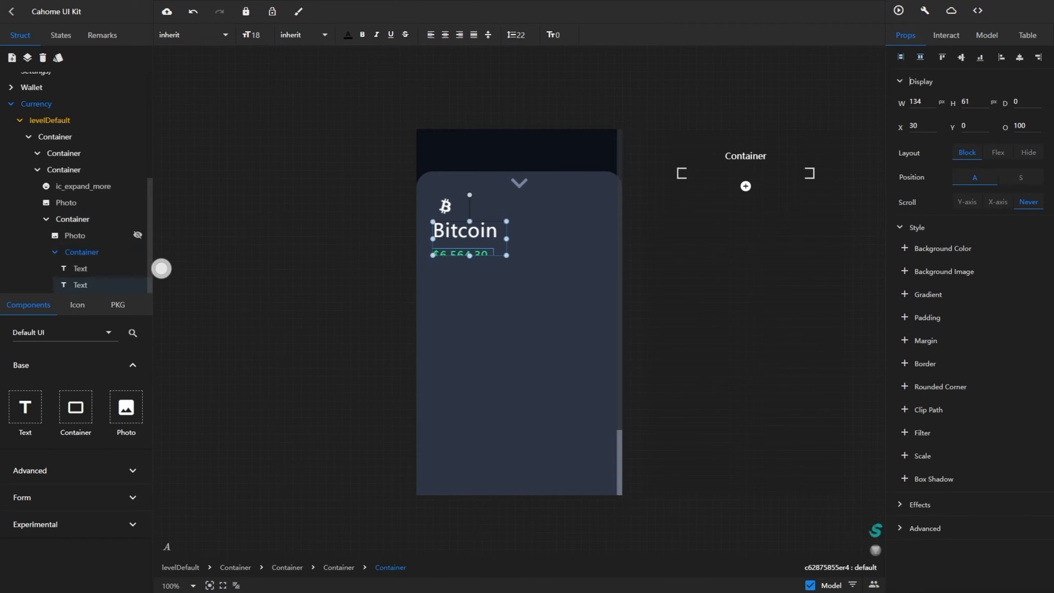
click(80, 285)
click(981, 57)
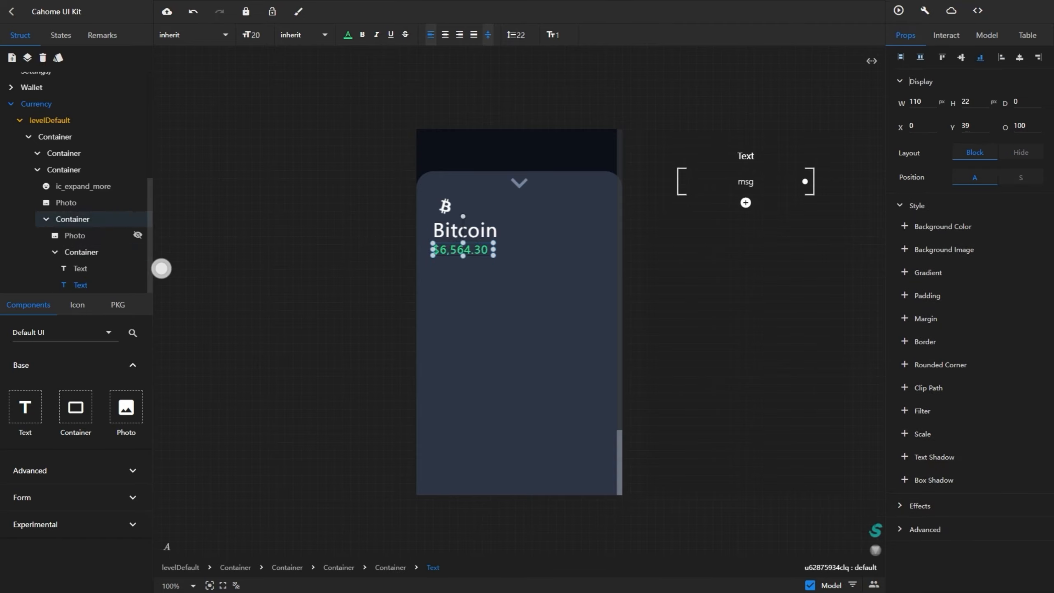
Switch the position mode of both the price text and the Bitcoin text from A to S
click(1021, 178)
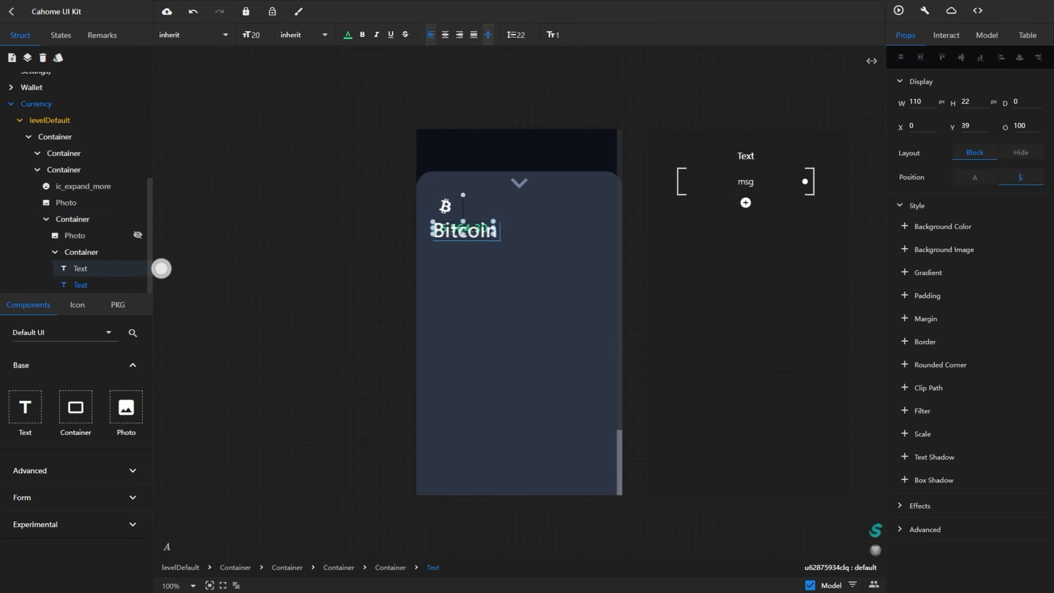
click(162, 269)
click(1021, 178)
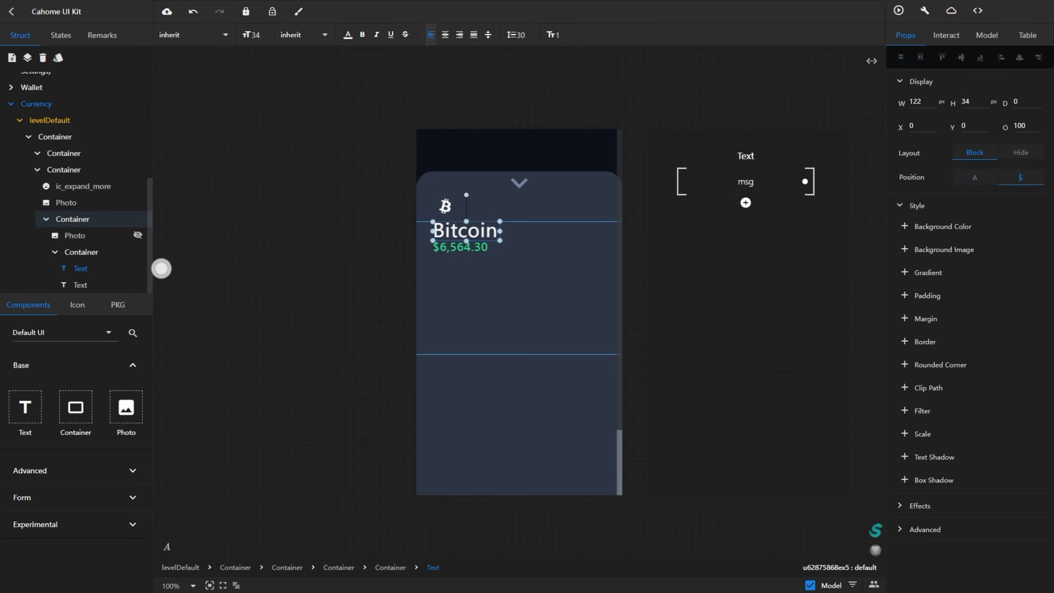
Give the container of the two texts a Flex layout with centered content and items and wrapping enabled
click(81, 252)
click(998, 152)
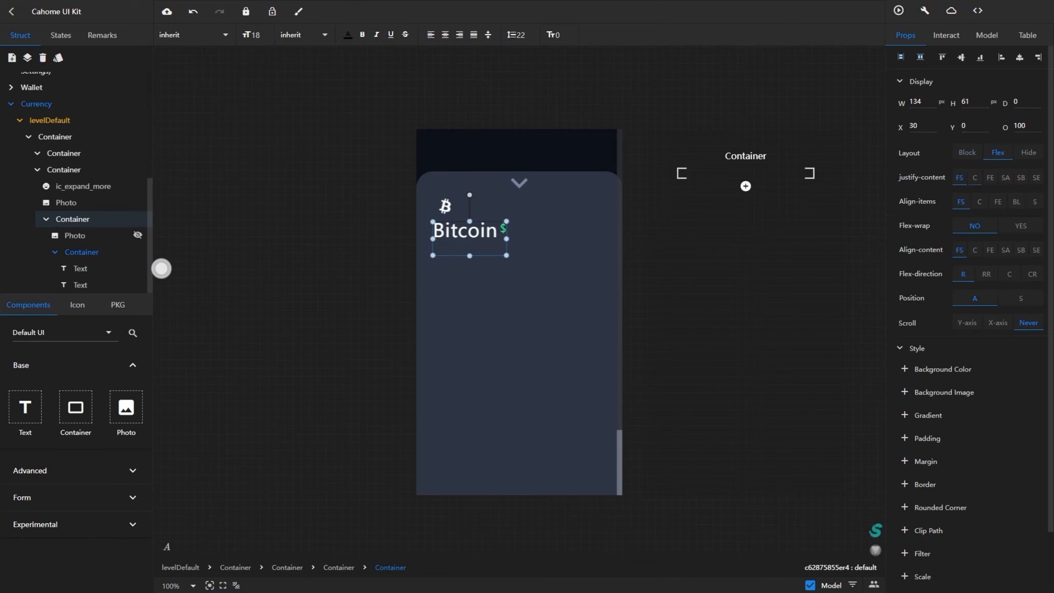
click(975, 177)
click(1021, 225)
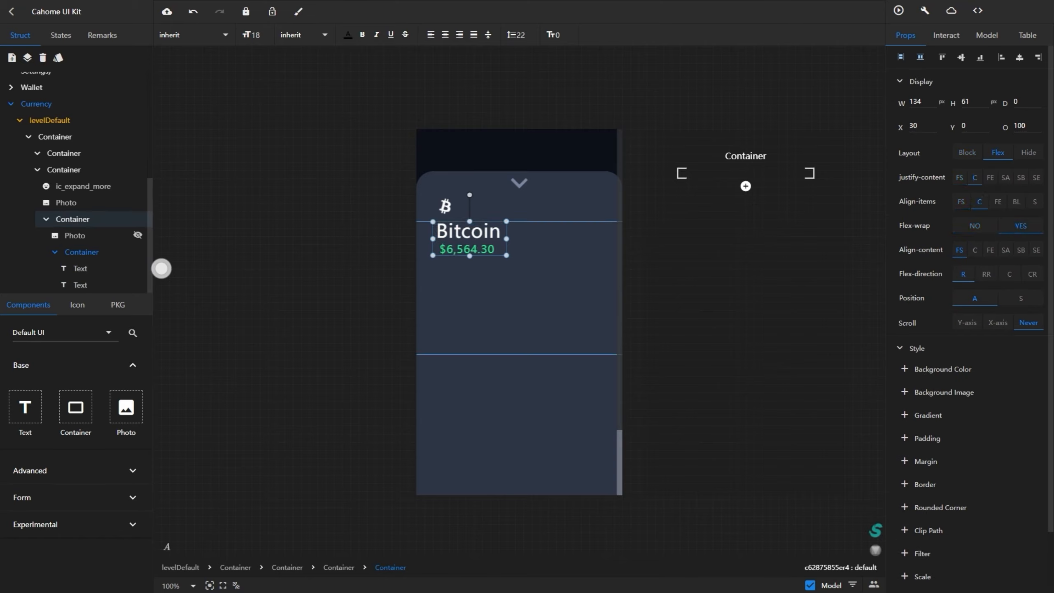
Unhide the line chart photo and shift it up to Y -10 in its container
click(72, 219)
click(138, 235)
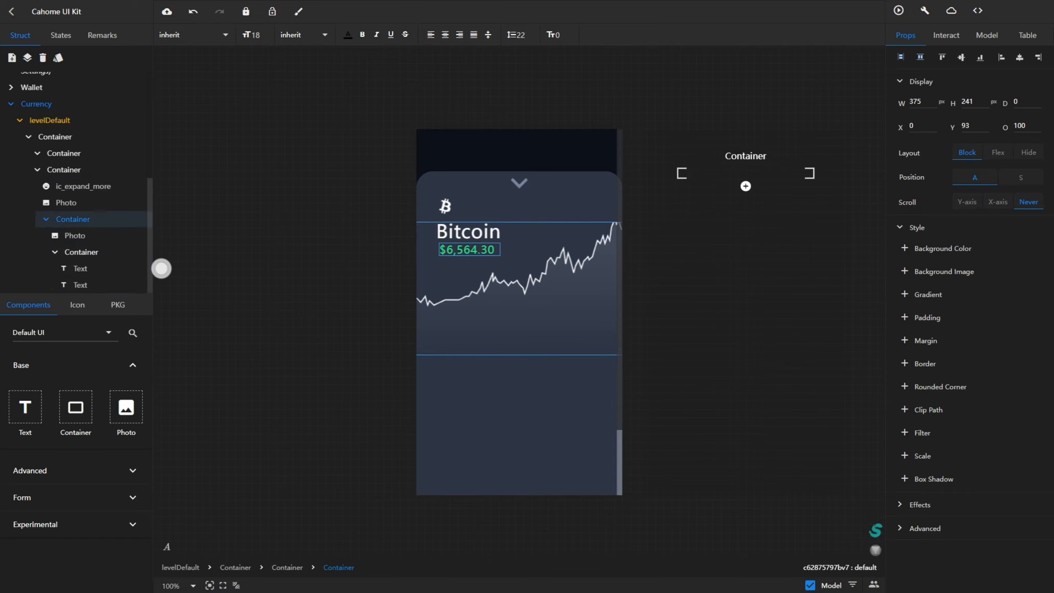
click(72, 219)
drag(519, 355, 520, 353)
click(75, 236)
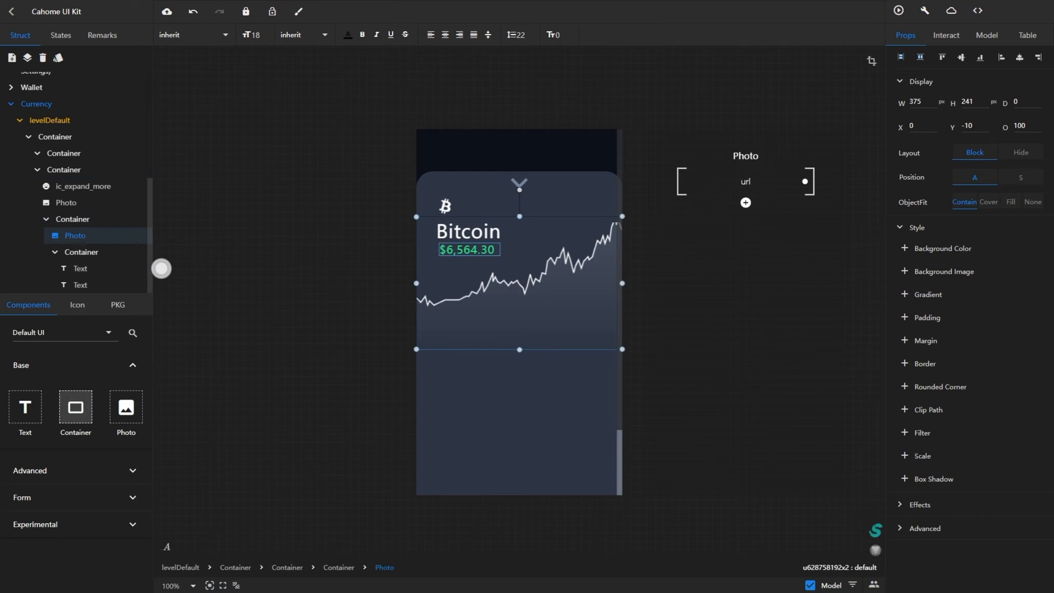
Add a 60 × 30 px container over the lower part of the chart, at about X 67, Y 174
drag(75, 406, 453, 318)
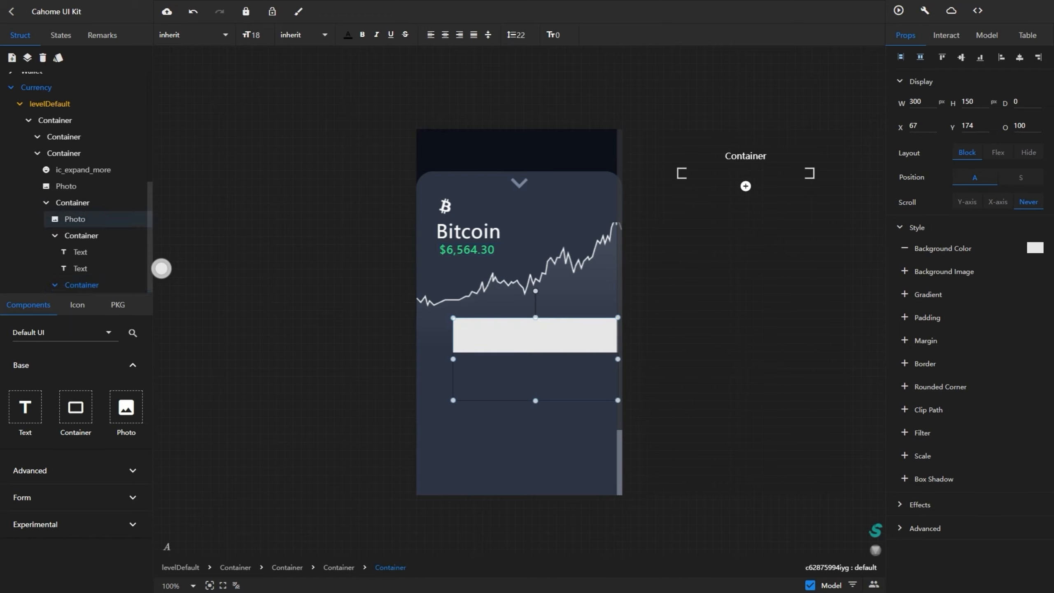
key(ctrl+a)
text(60)
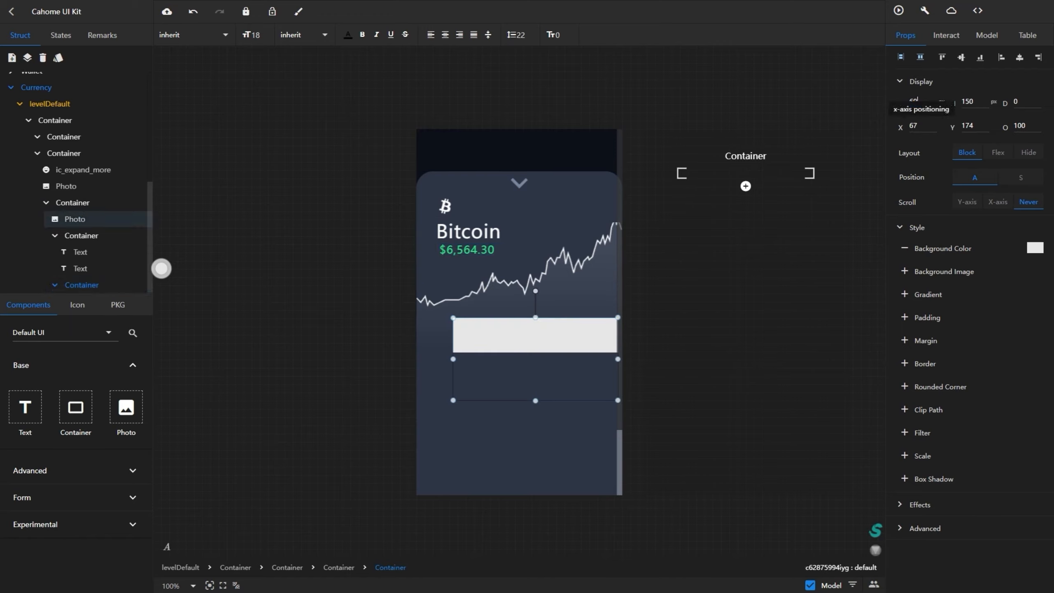
key(Return)
click(515, 380)
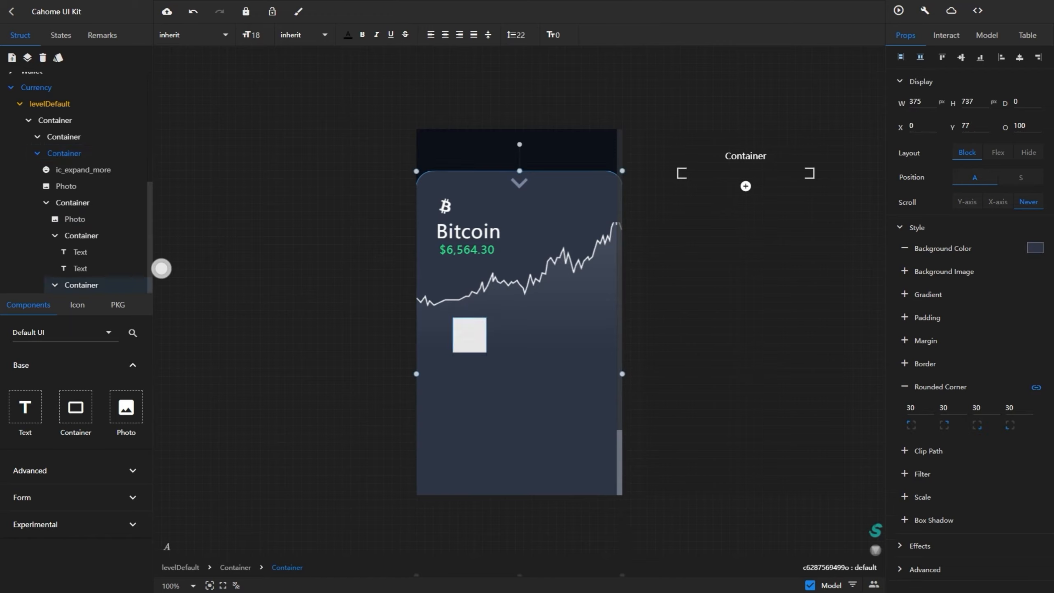
click(470, 335)
drag(469, 353, 469, 337)
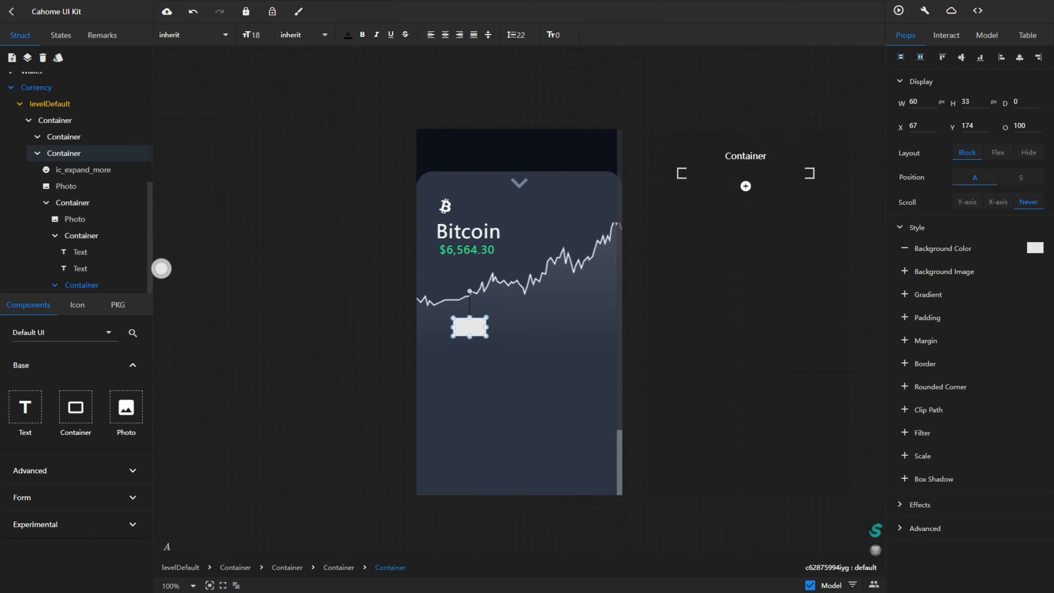
text(0)
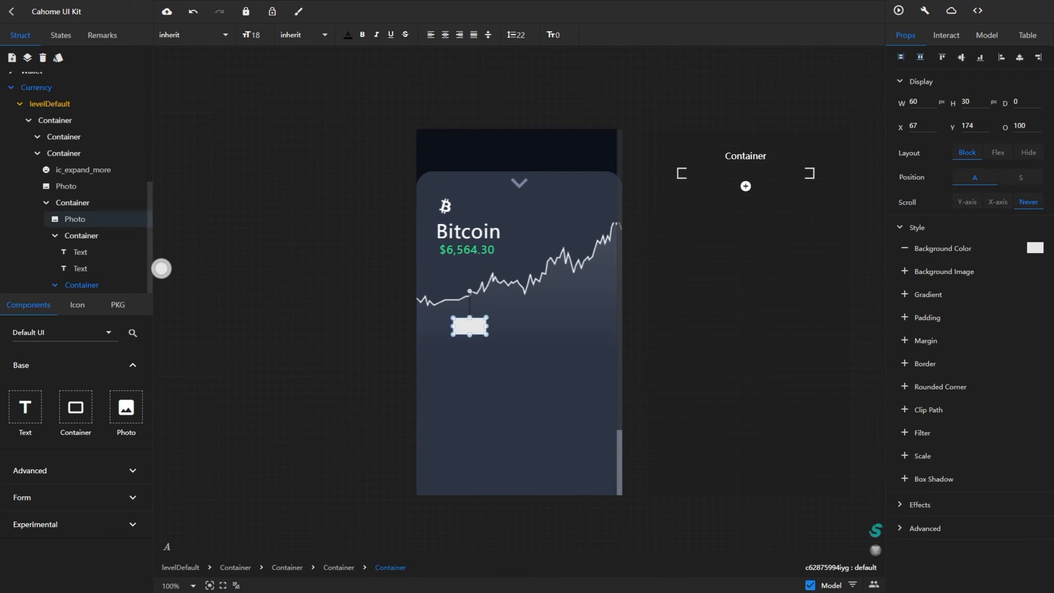
Round the small container's corners to 24 and fill it with the bright green preset swatch
click(915, 386)
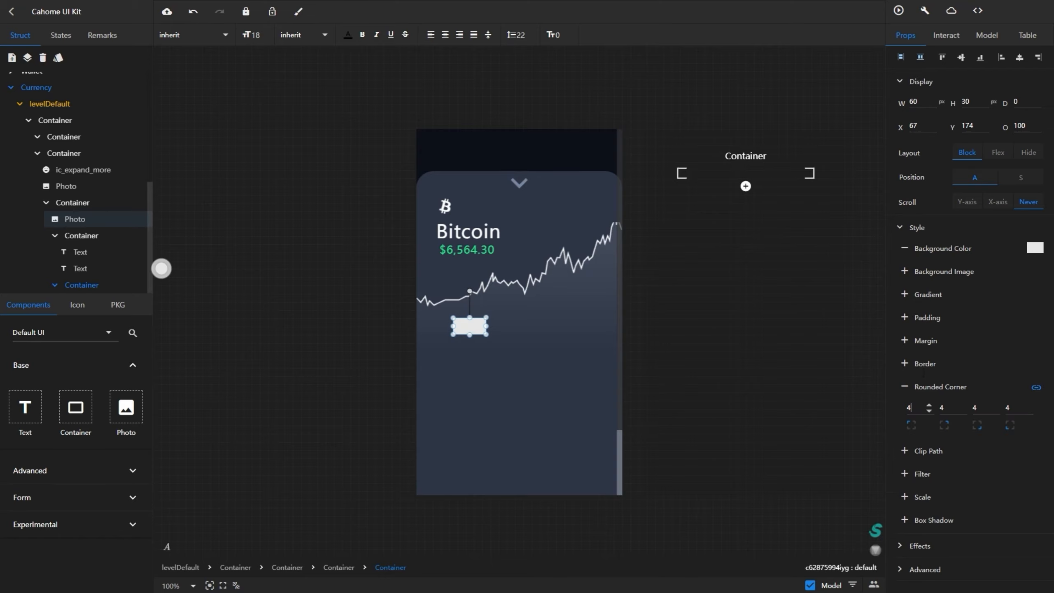
text(24)
key(Return)
click(1036, 248)
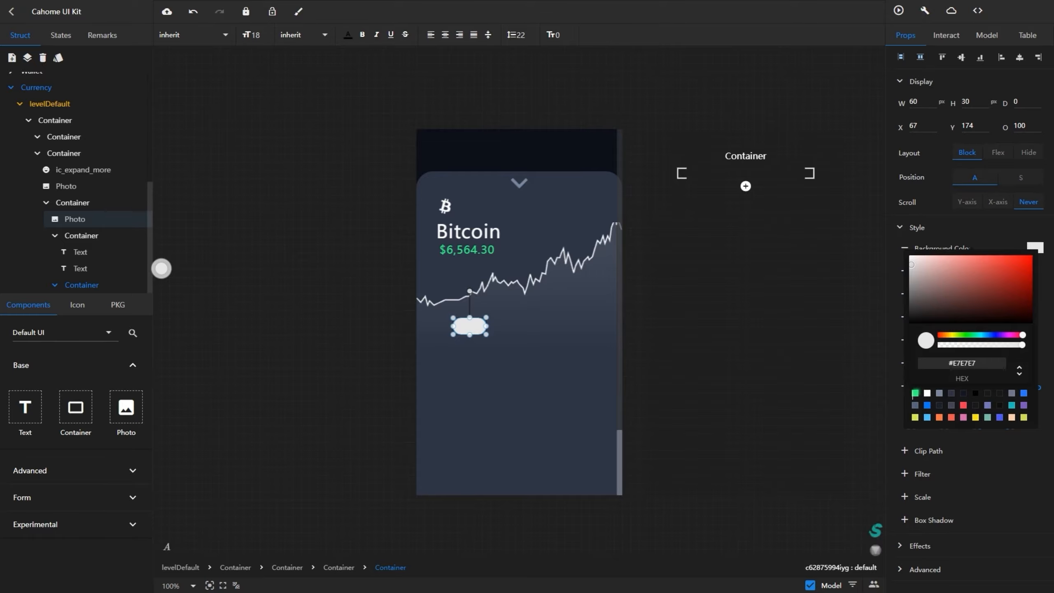
click(914, 393)
scroll(519, 315, up, 1)
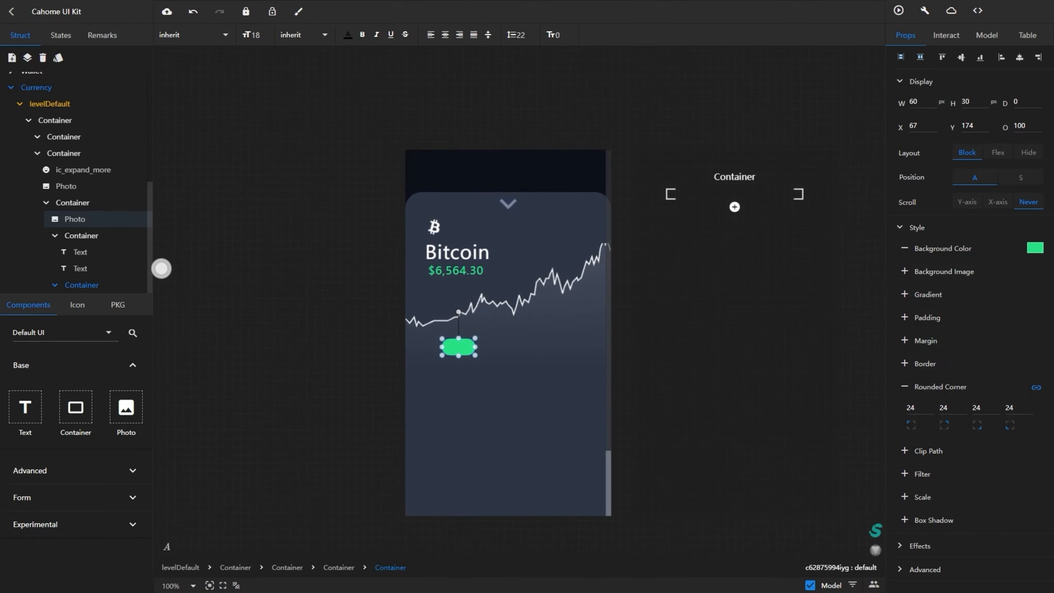
Add a text element inside the green pill container and set its message to "Buy"
drag(25, 407, 475, 347)
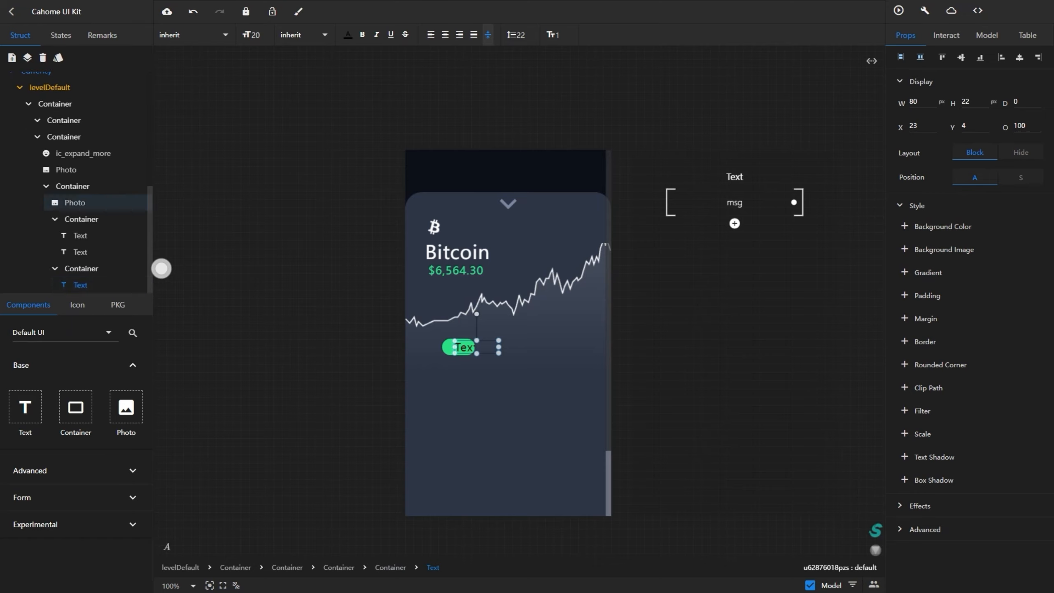
click(987, 35)
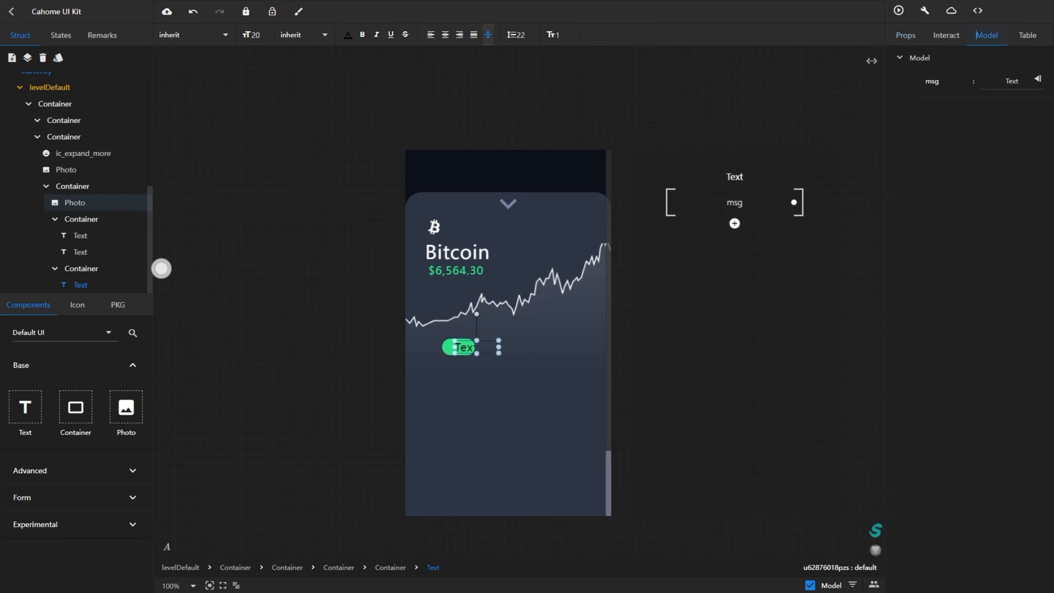
double_click(1012, 81)
text(BU)
text(uy)
key(Return)
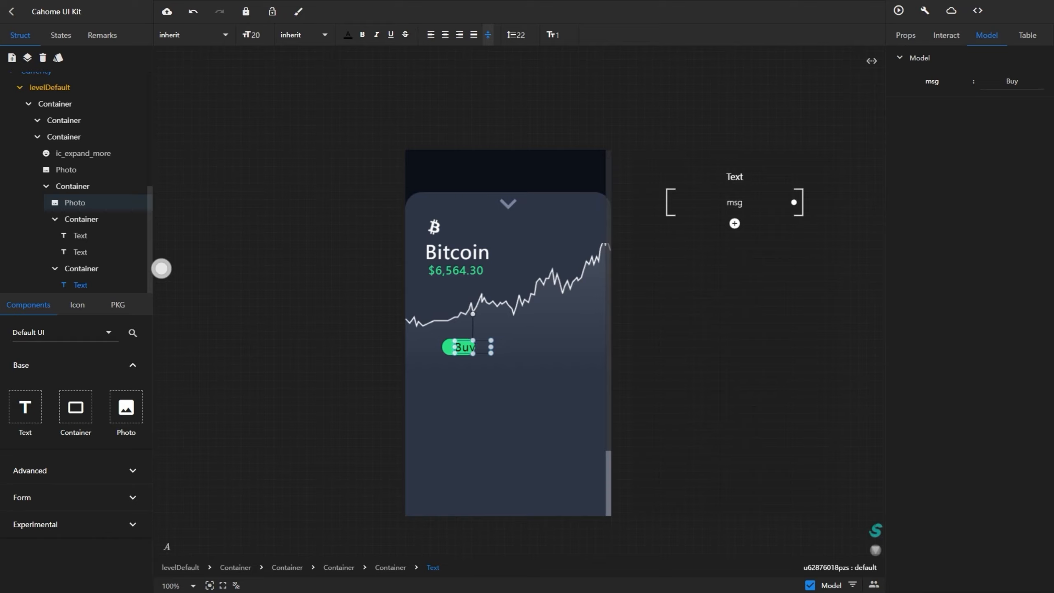
Set the Buy text's font size to 18 and center it horizontally in the green pill
double_click(256, 35)
text(18)
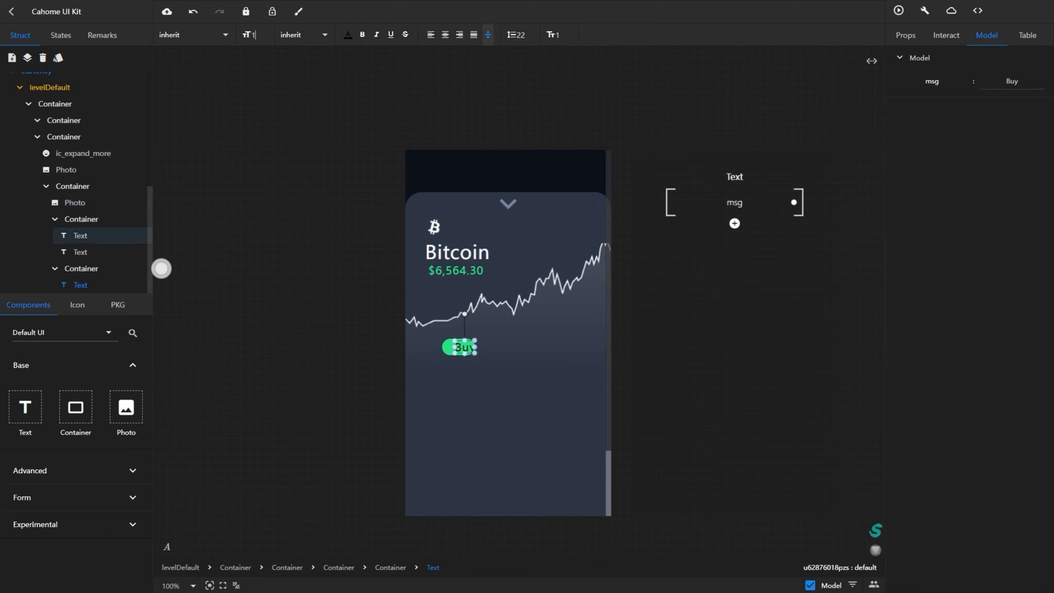
key(Return)
click(905, 35)
click(1020, 56)
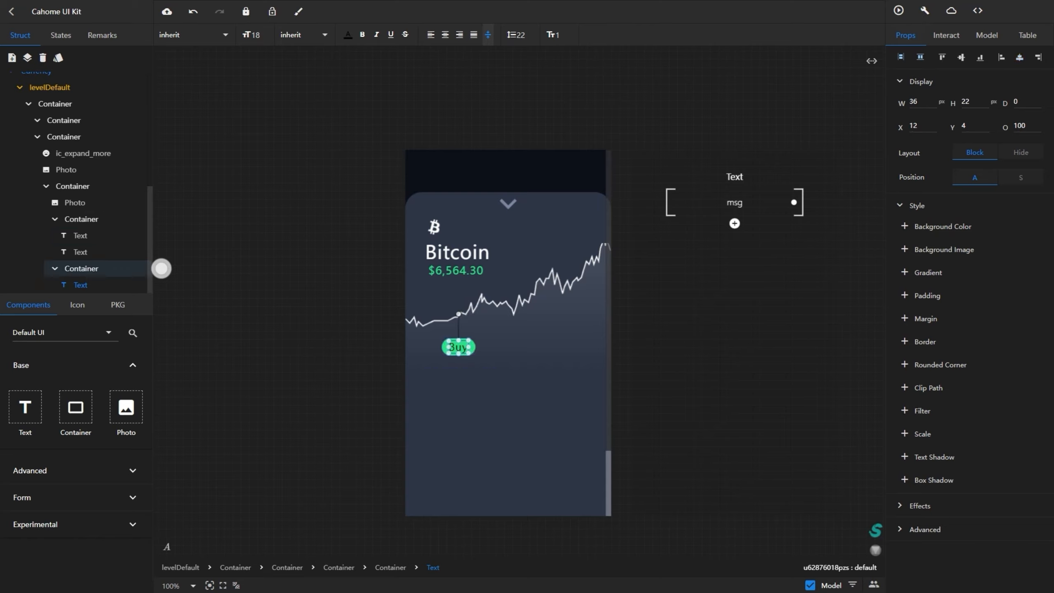
Color the Buy text with the white preset swatch
click(348, 35)
click(309, 193)
key(Escape)
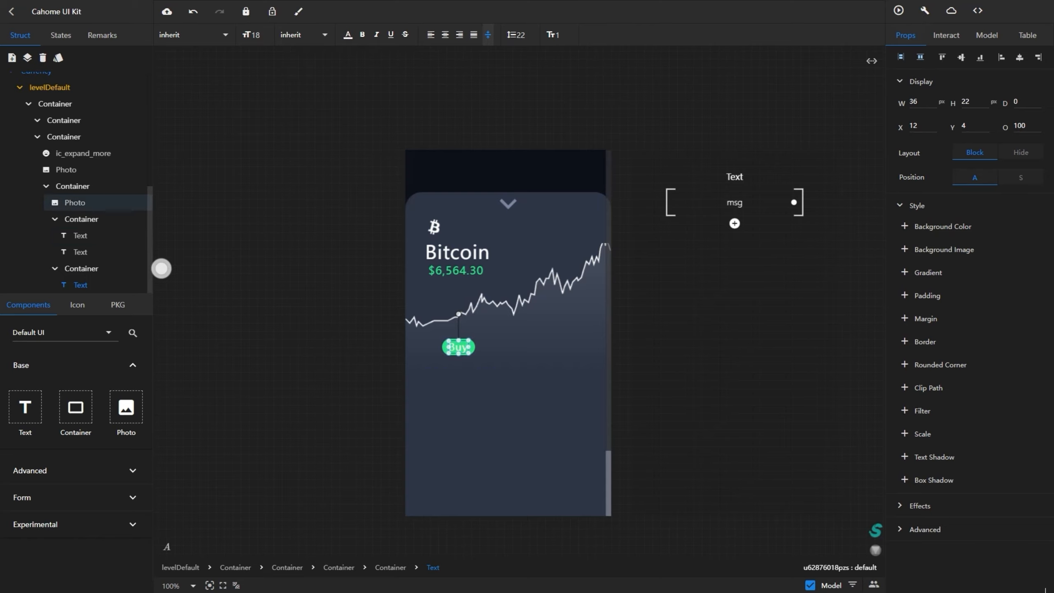
Move the green Buy container to X 30
click(74, 203)
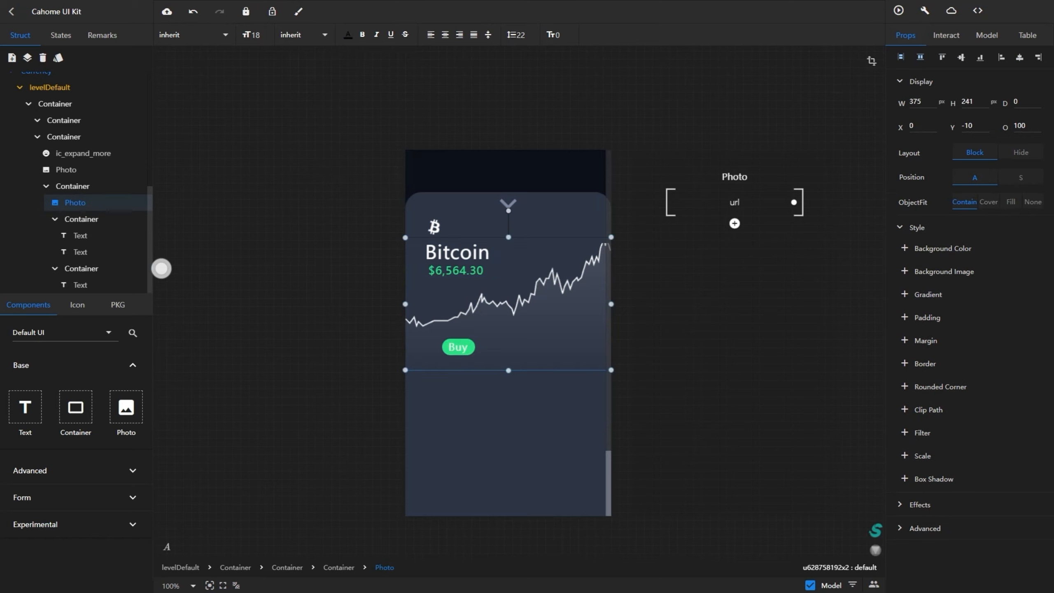
click(81, 269)
double_click(914, 125)
text(30)
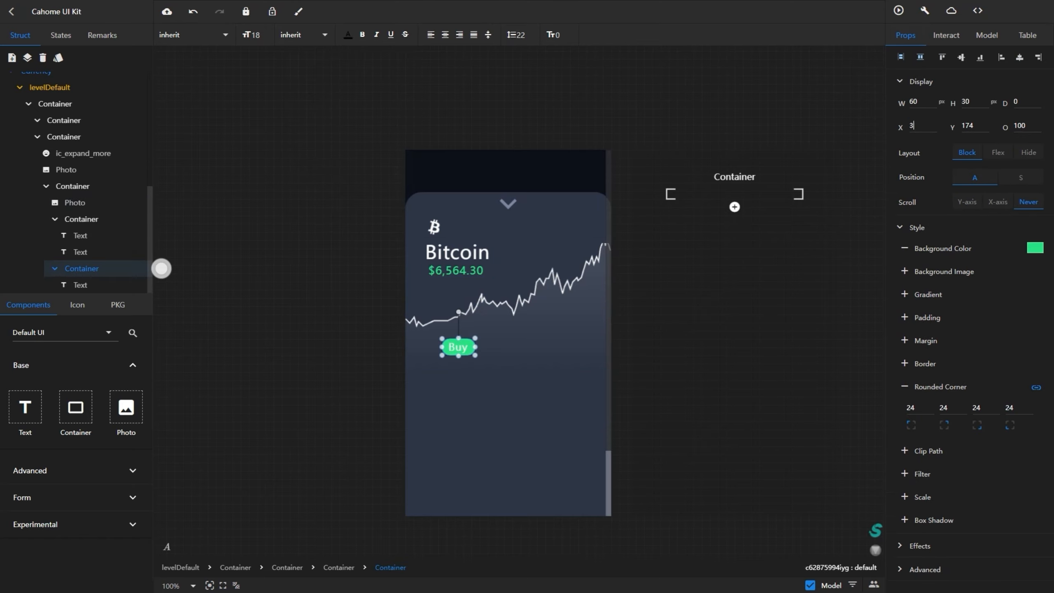
key(Return)
Add a 90 × 30 px container to the right of the Buy button at about X 200, Y 173, with corners rounded to 24
click(75, 202)
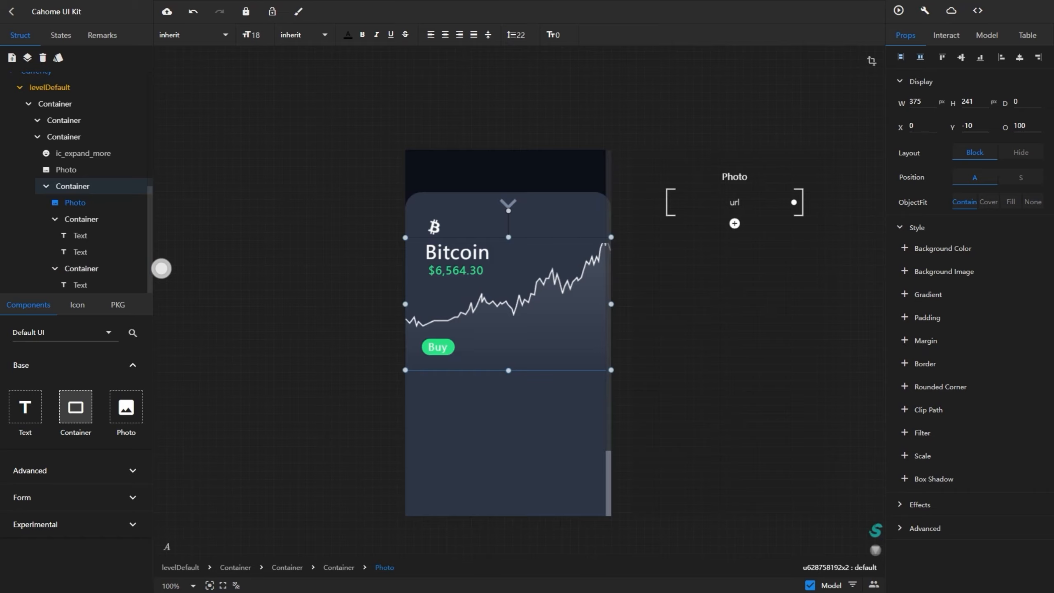
drag(75, 407, 514, 337)
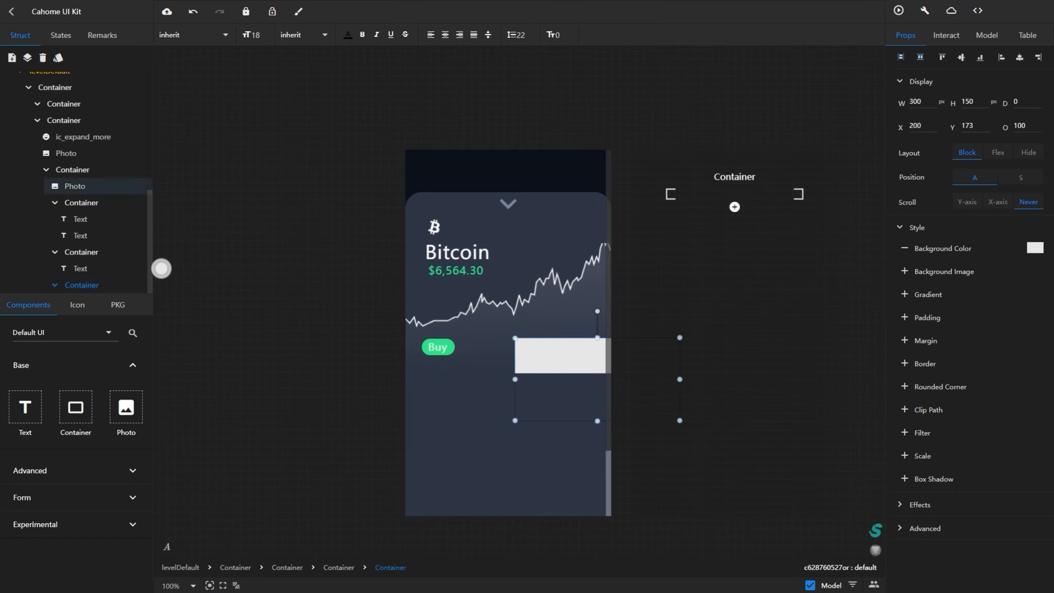
key(Tab)
text(30)
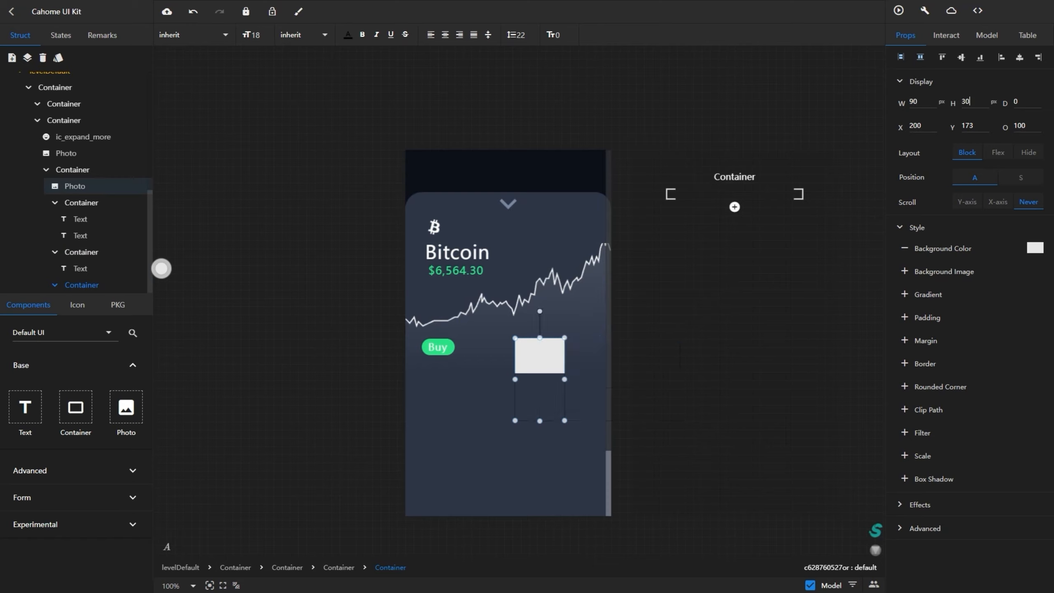
key(Return)
click(905, 387)
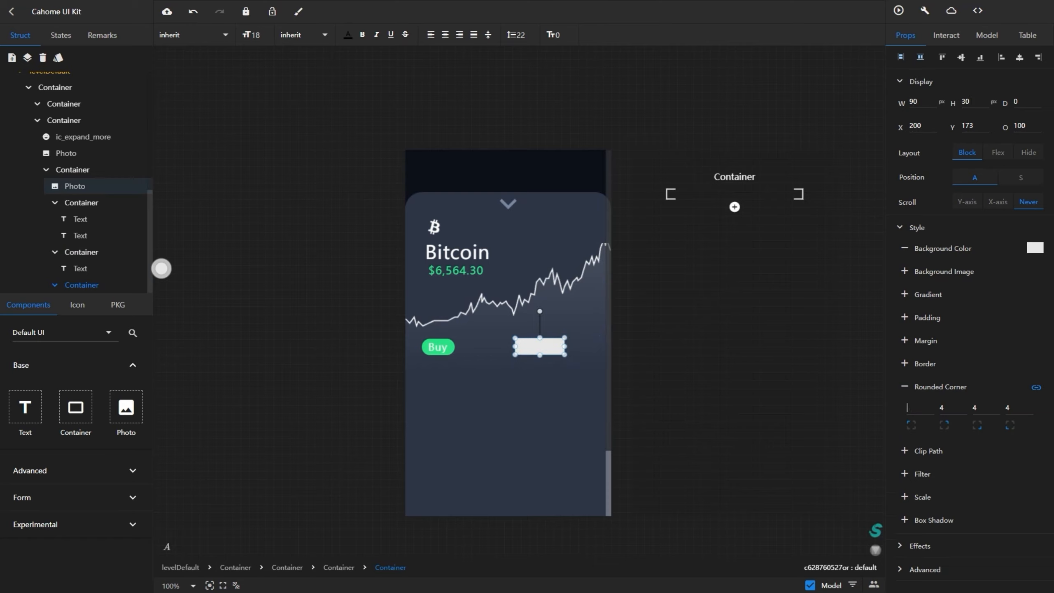
text(24)
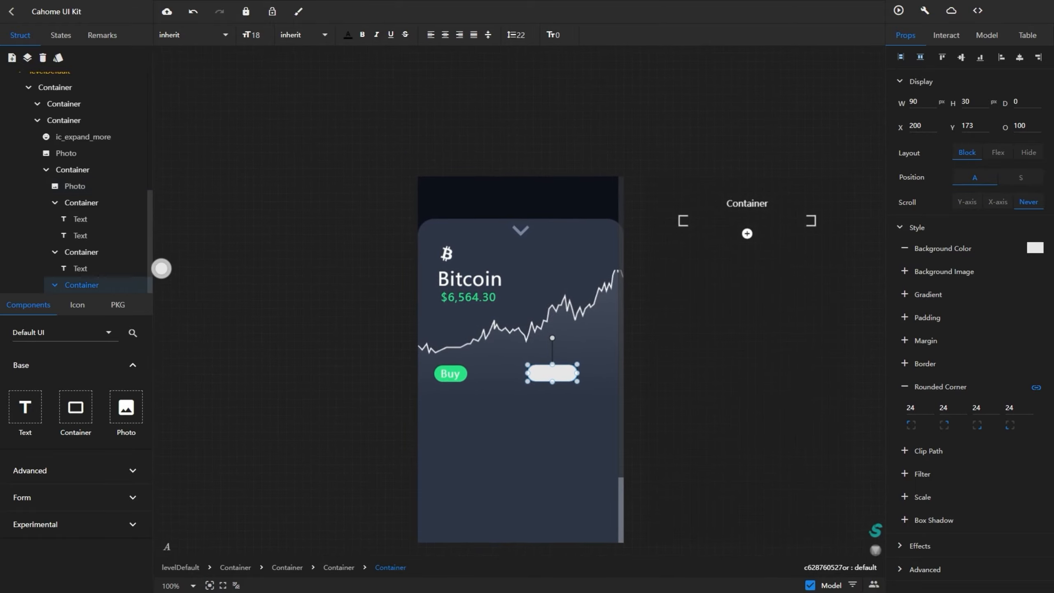
Lower the new pill container to Y 174, level with the Buy button, and align it to its parent's right edge
click(82, 252)
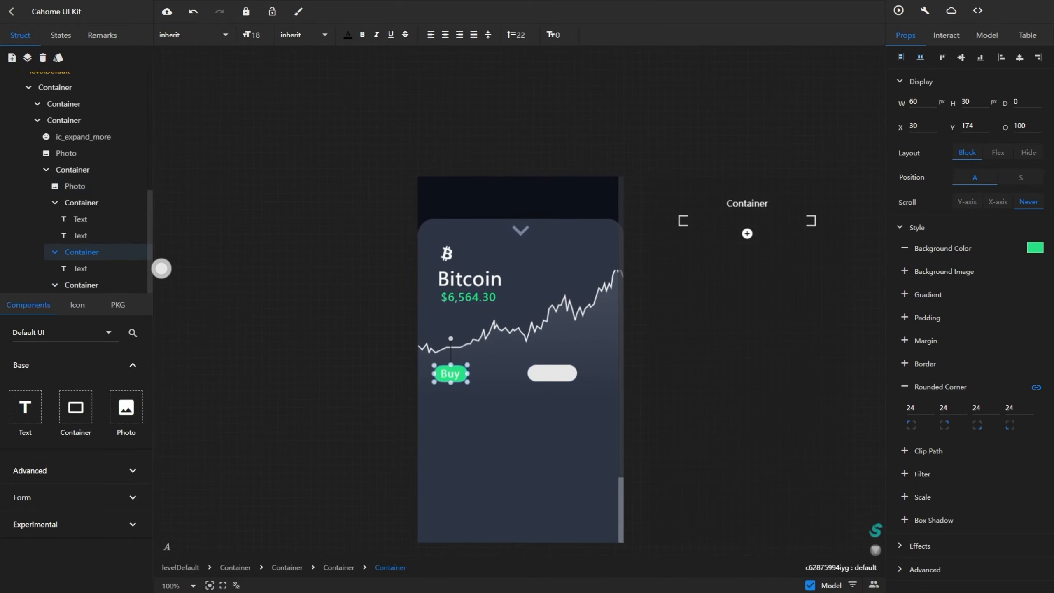
click(552, 373)
key(Down)
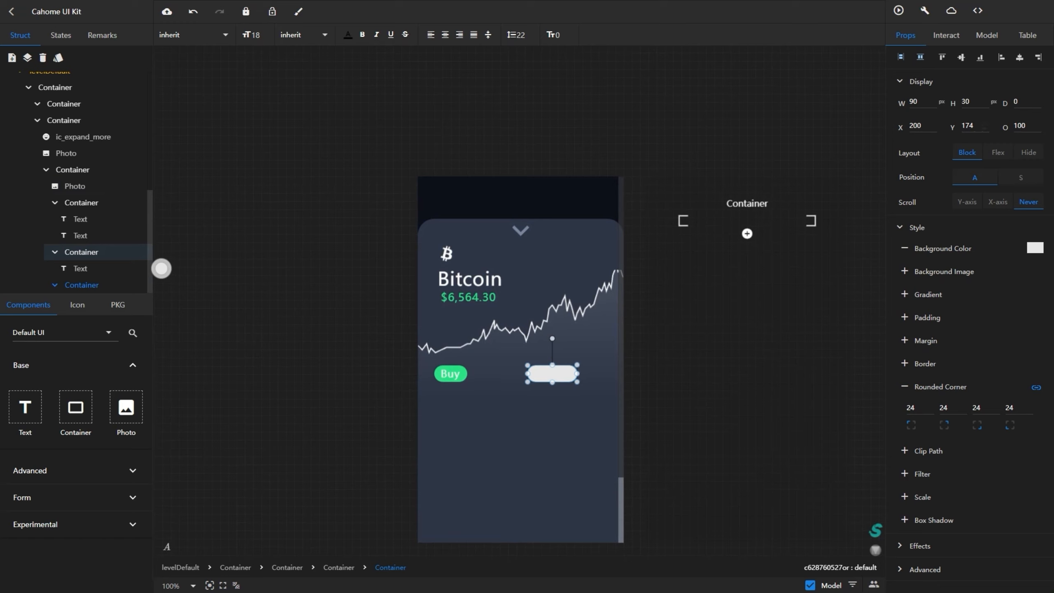
click(1039, 57)
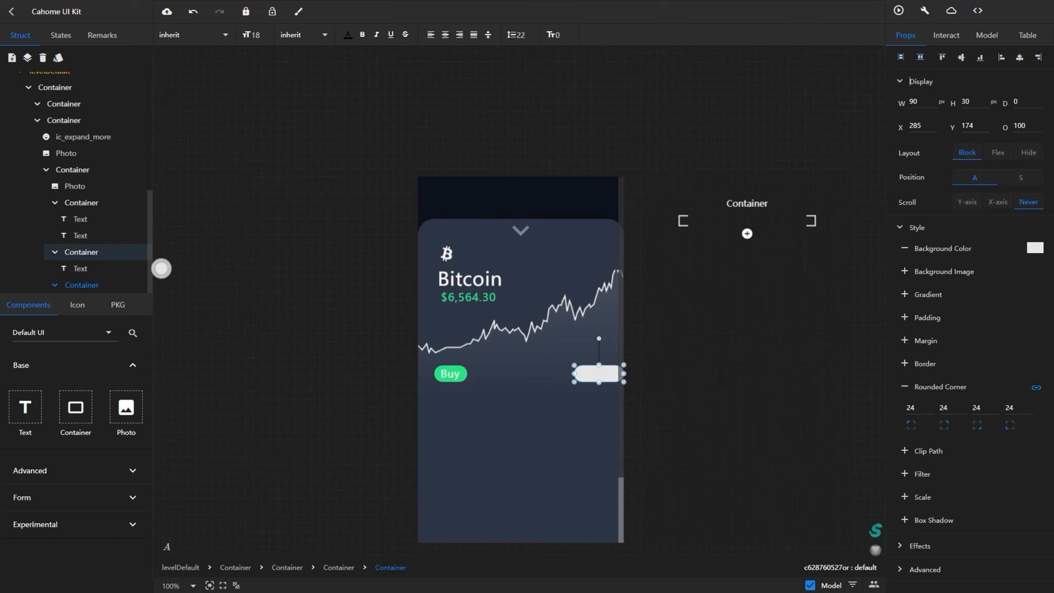
Move the new pill container to X 254, Y 174, level with the Buy button
drag(599, 373, 582, 372)
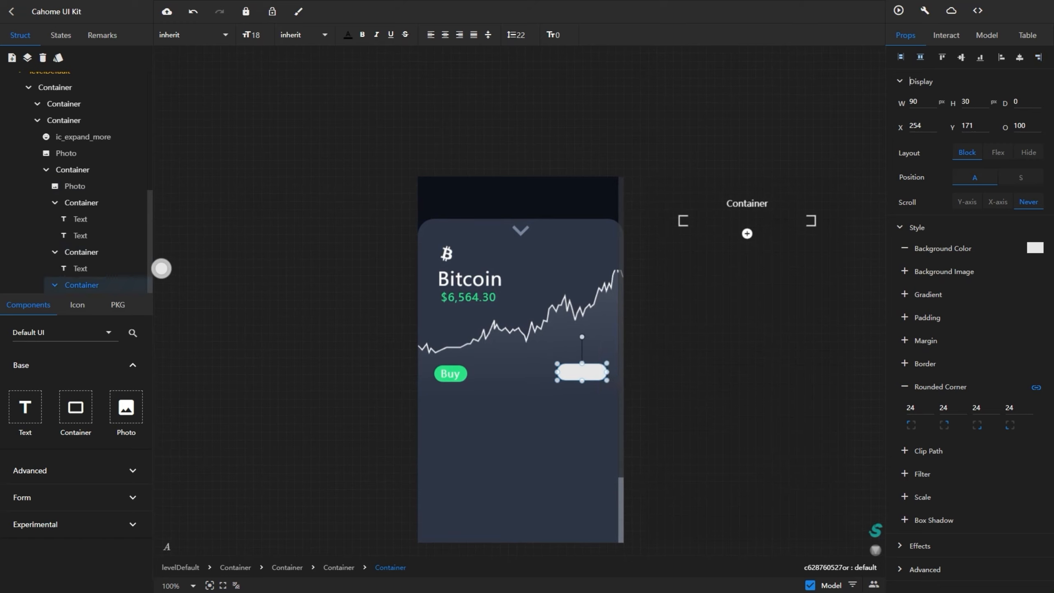
double_click(967, 126)
text(174)
key(Return)
Fill the new pill container with the green preset swatch
click(1035, 248)
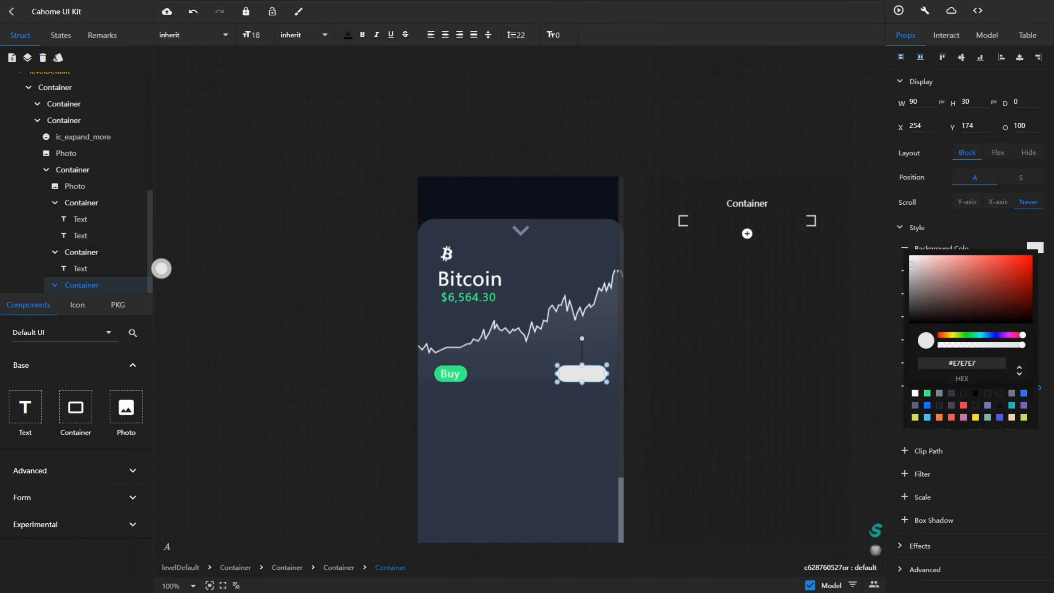
click(927, 393)
drag(760, 328, 756, 324)
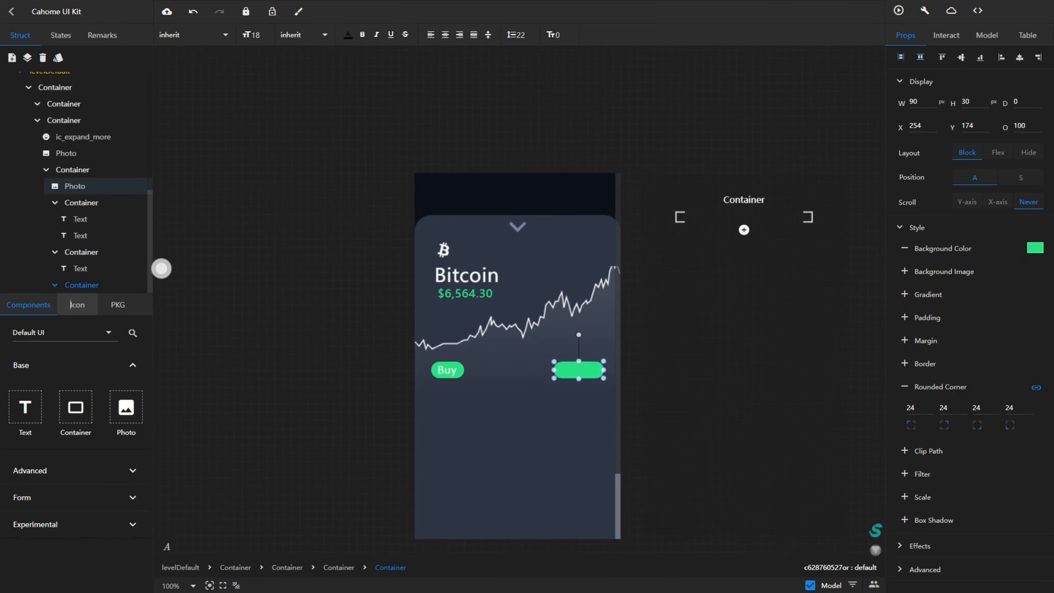
Add a white 24 × 24 px upward arrow icon inside the new pill at about X 9, Y 2
click(77, 304)
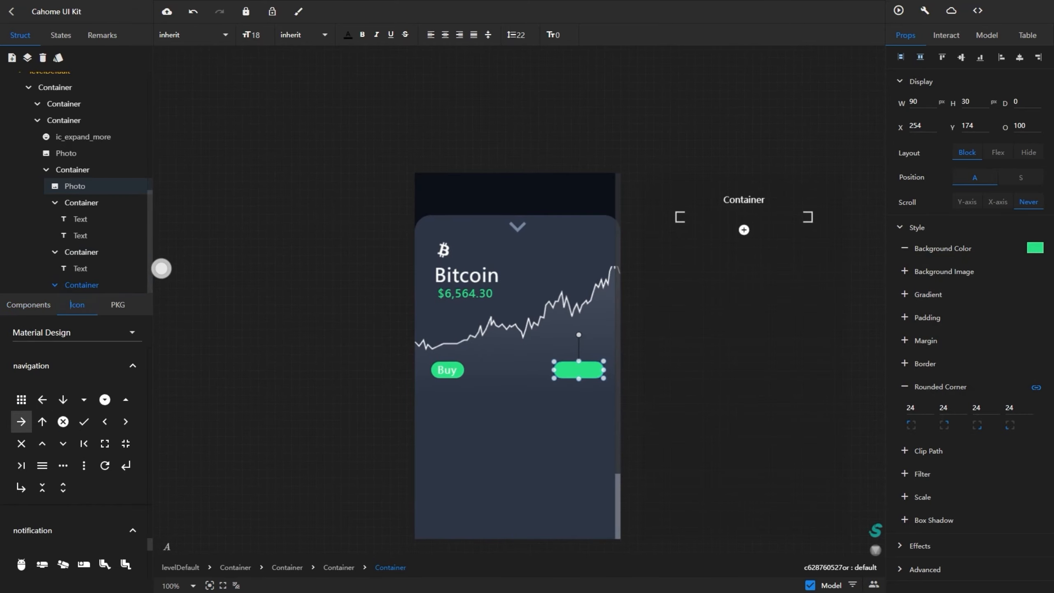
drag(42, 421, 574, 374)
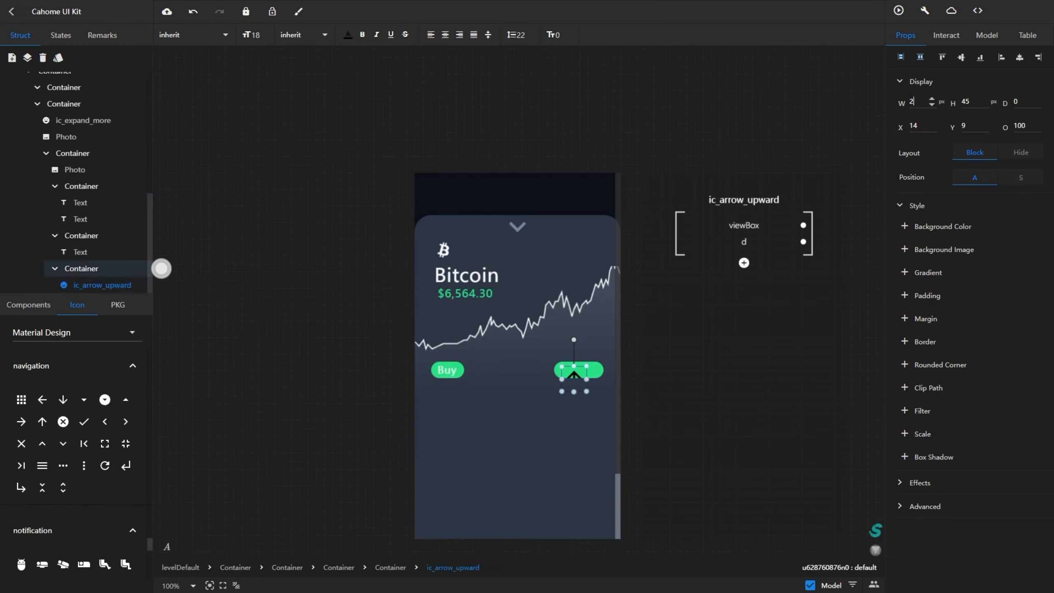
key(Tab)
text(24)
key(Return)
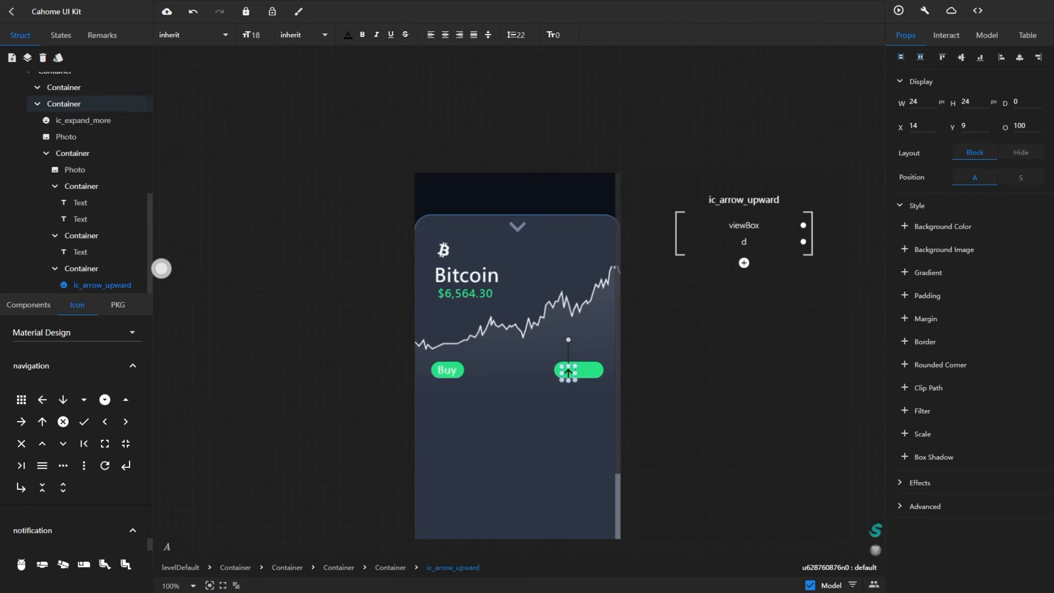
drag(568, 373, 565, 369)
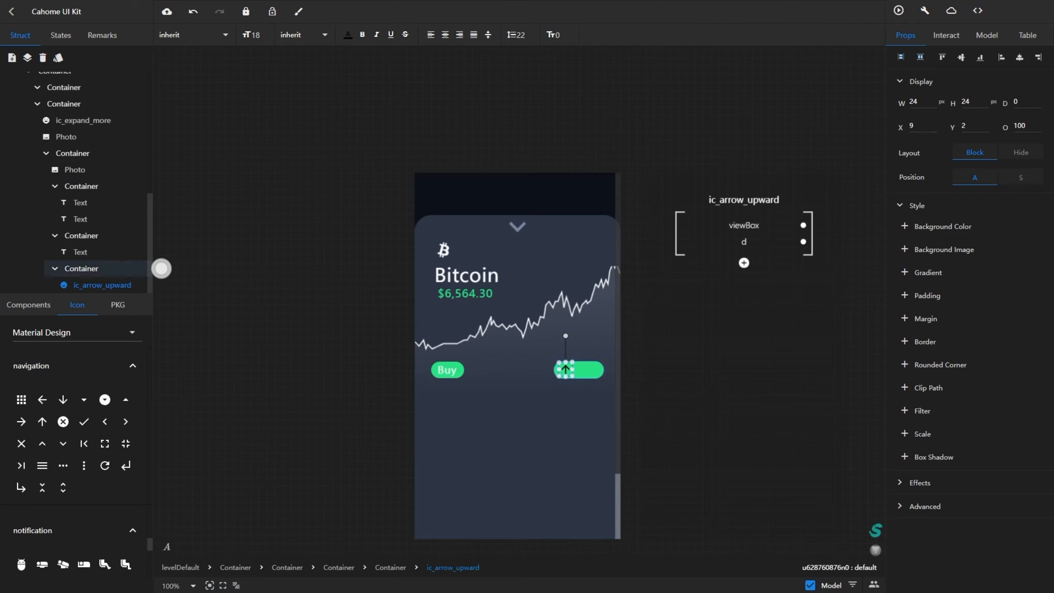
click(348, 34)
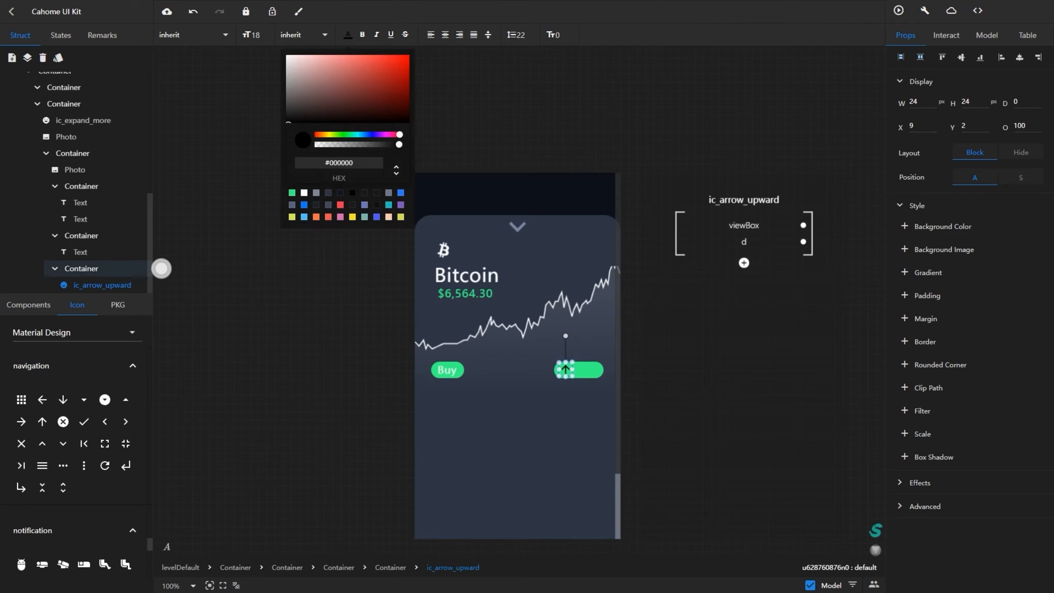
click(304, 193)
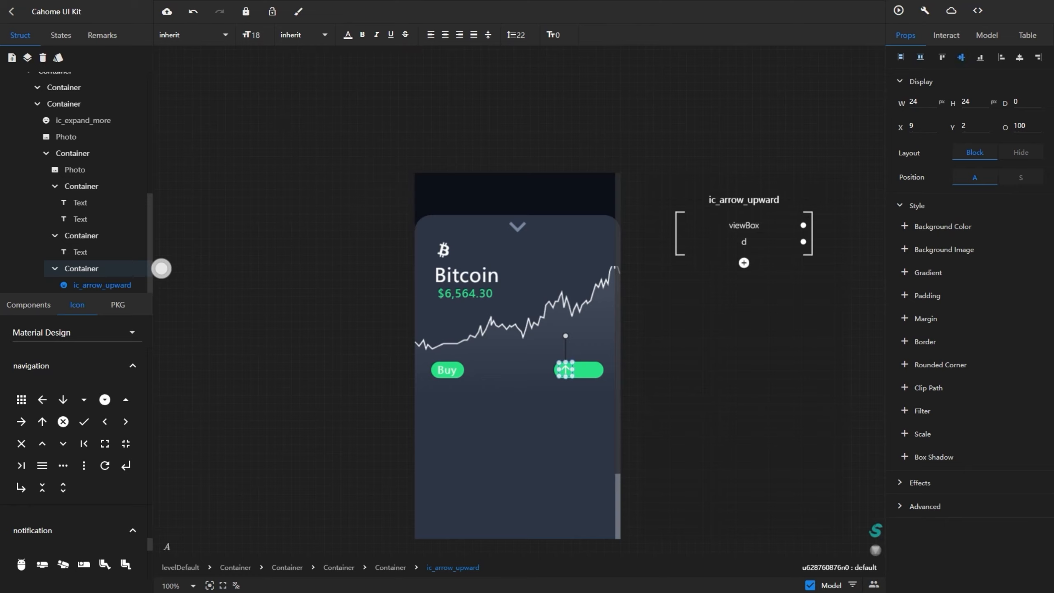
Add a text element inside the pill beside the arrow icon, reading 7.12%
click(587, 370)
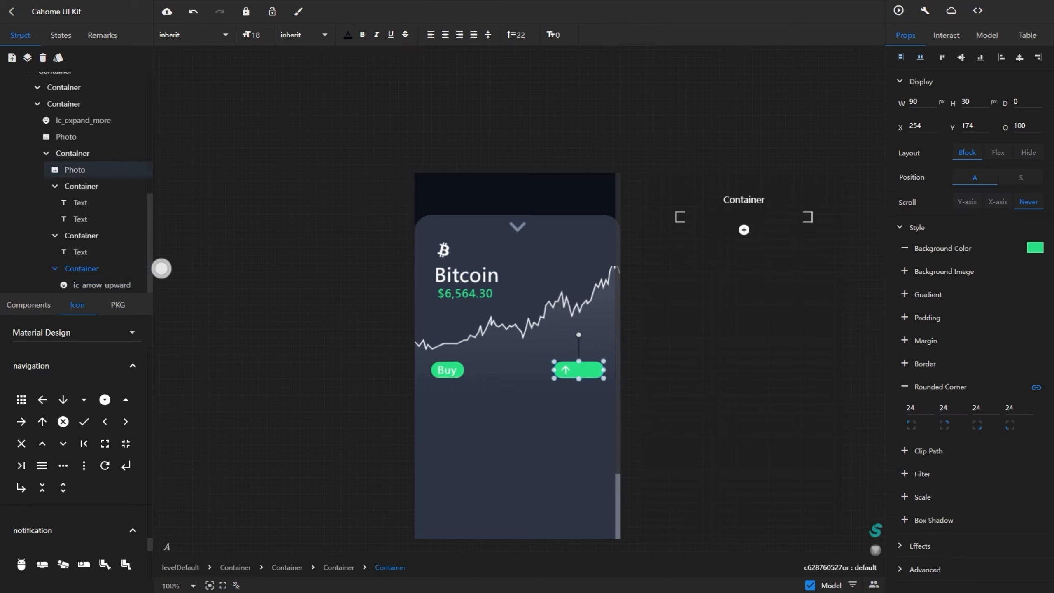
click(7, 304)
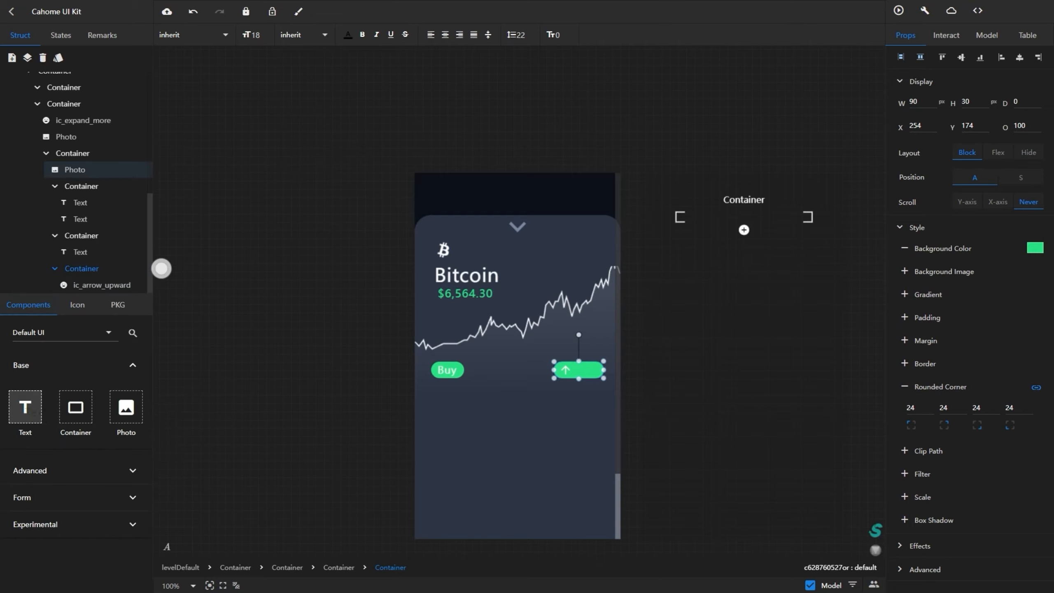
drag(26, 408, 586, 368)
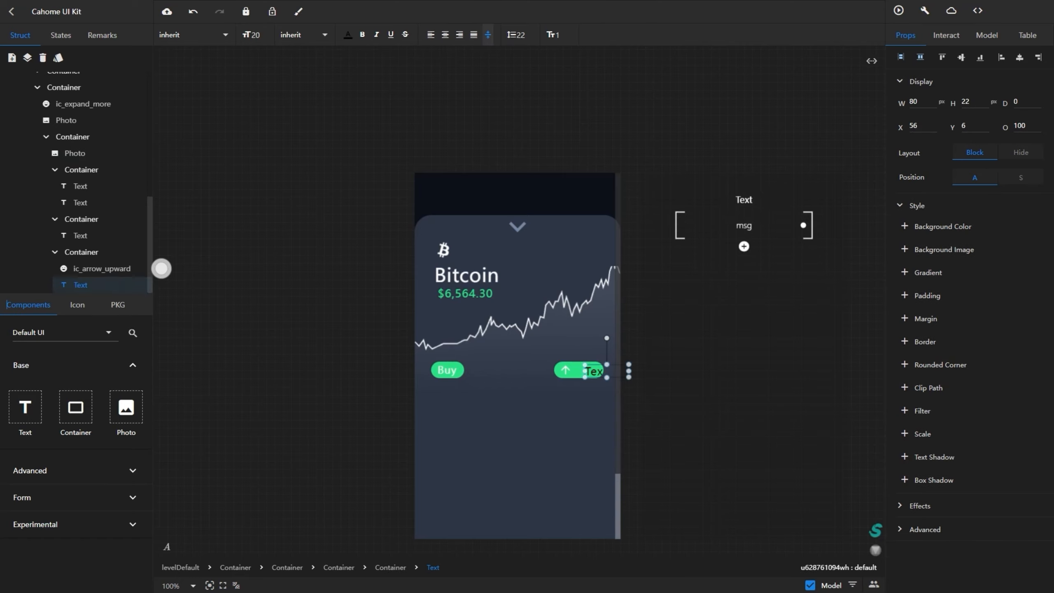
click(987, 35)
double_click(1013, 81)
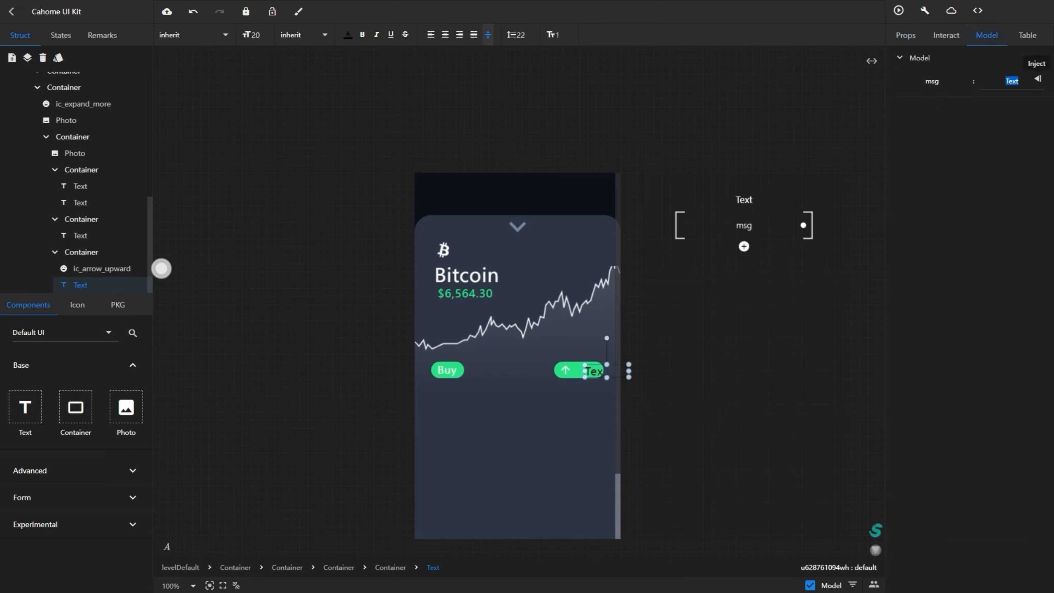
text(7.12%)
click(1038, 79)
Narrow the 7.12% text to about 59 px, set its font size to 18 and color it white
drag(629, 371, 618, 371)
double_click(255, 35)
text(18)
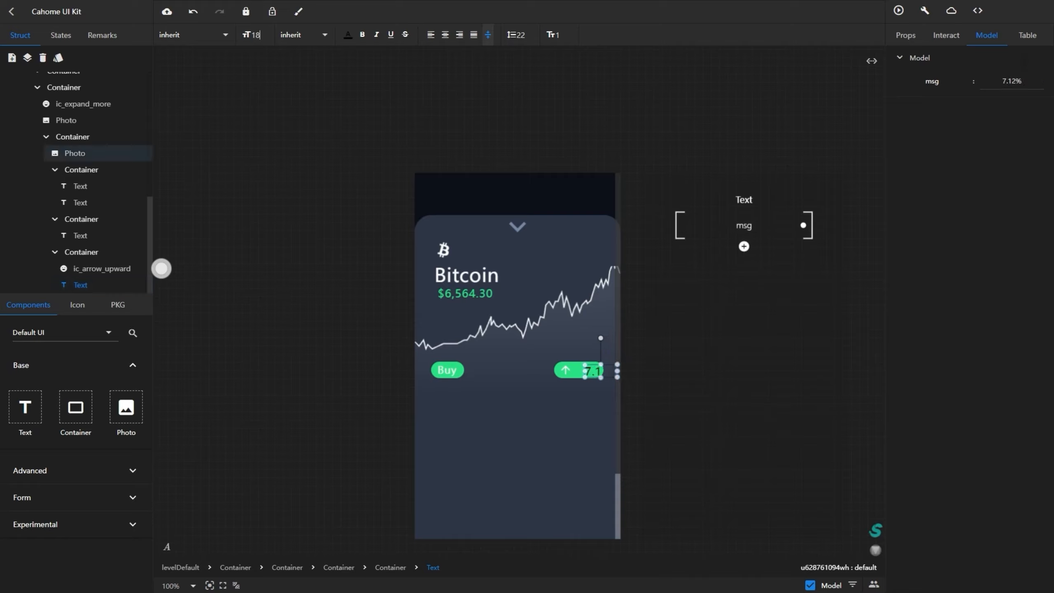
click(348, 35)
click(286, 56)
click(457, 320)
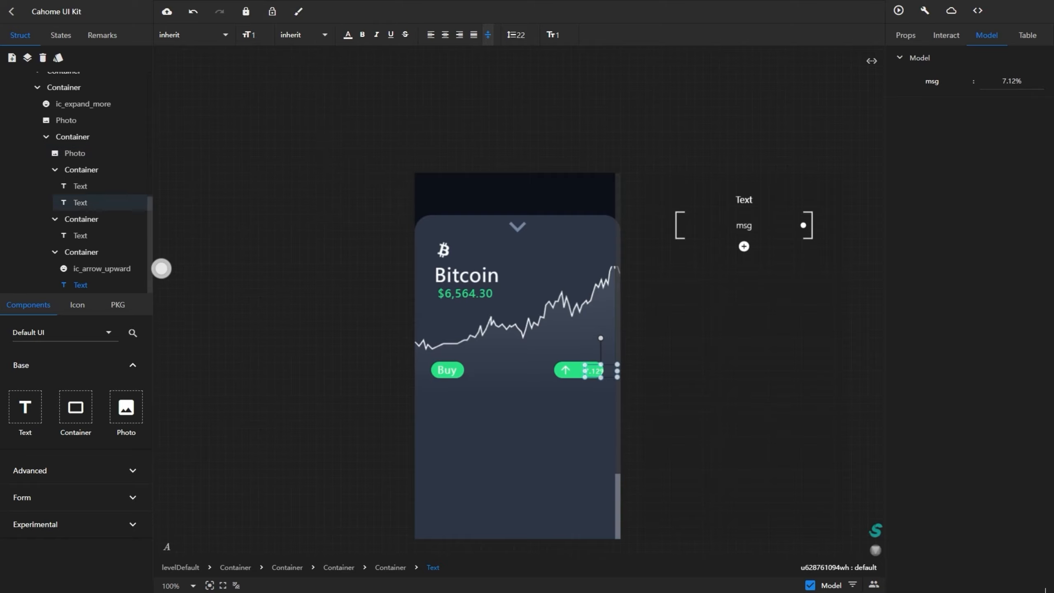
Align the 7.12% text to the pill's right edge, centered vertically, and resize it to about 51 px wide
click(906, 35)
click(1039, 58)
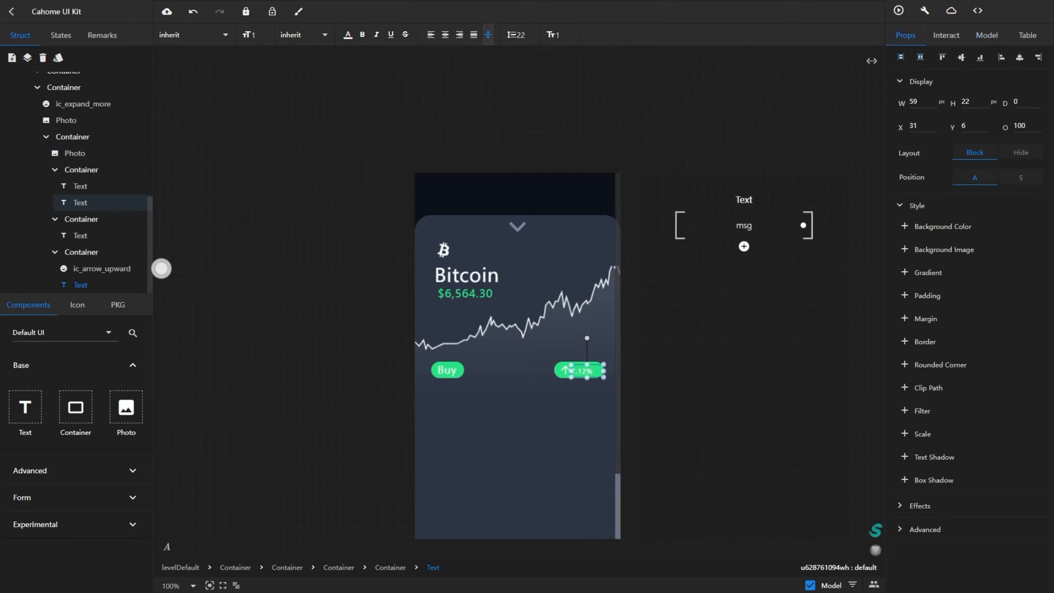
click(961, 57)
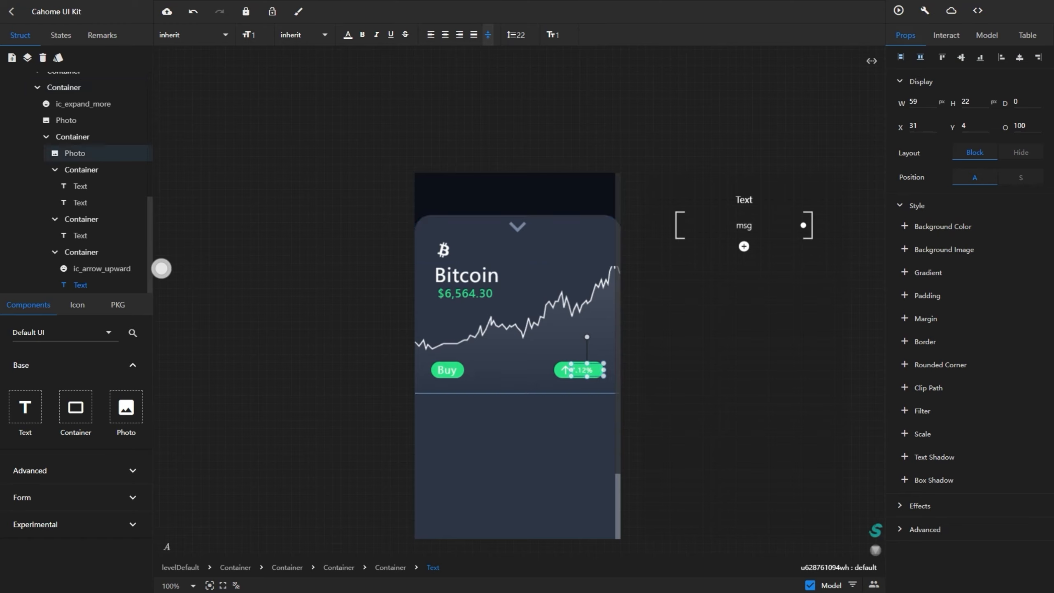
drag(604, 370, 595, 370)
click(1038, 57)
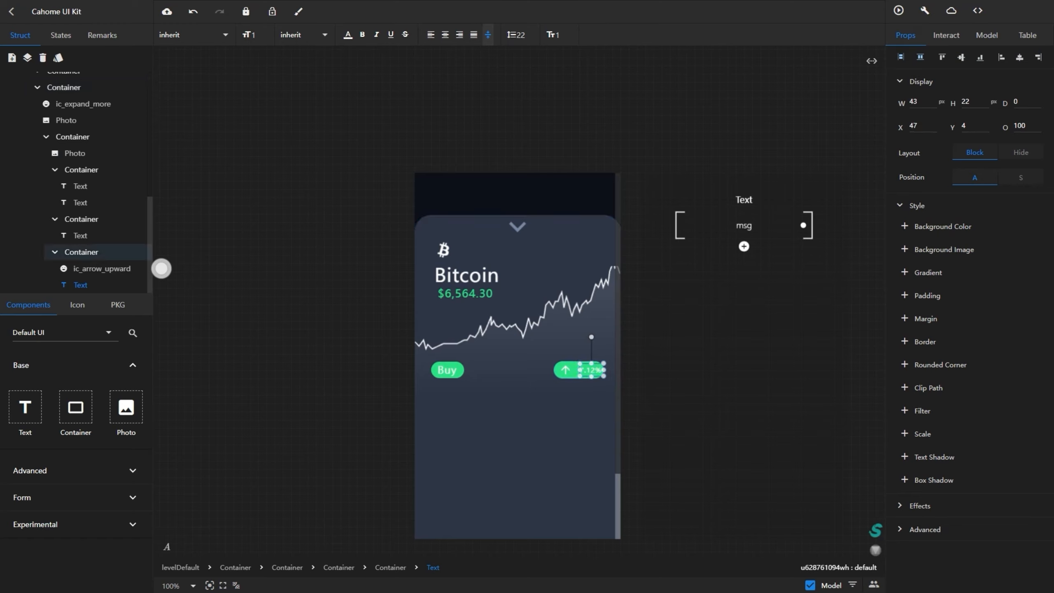
drag(580, 370, 575, 370)
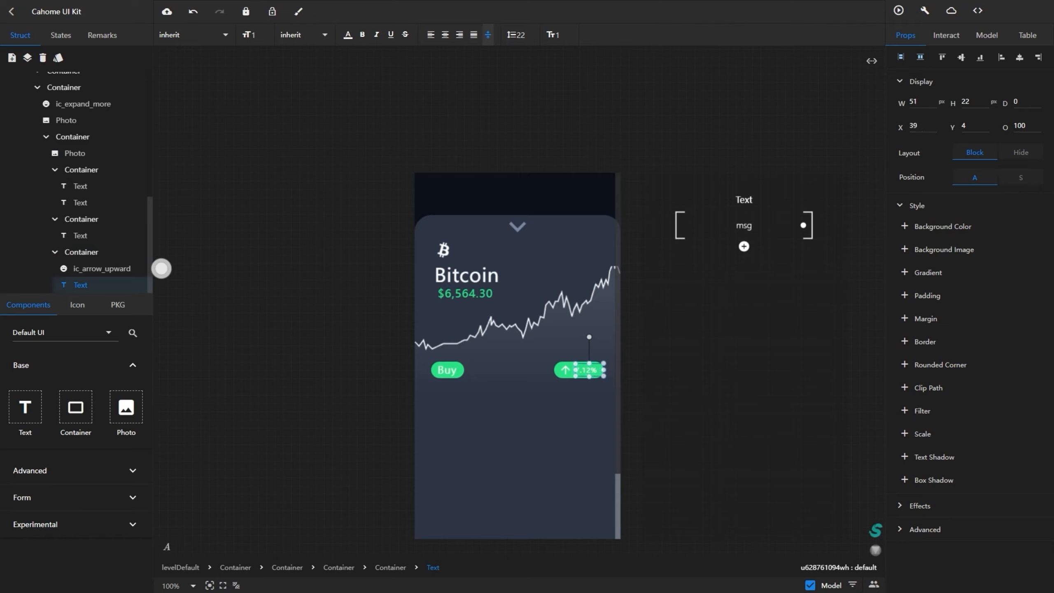
Switch the 7.12% text and the arrow icon to position S
click(1021, 177)
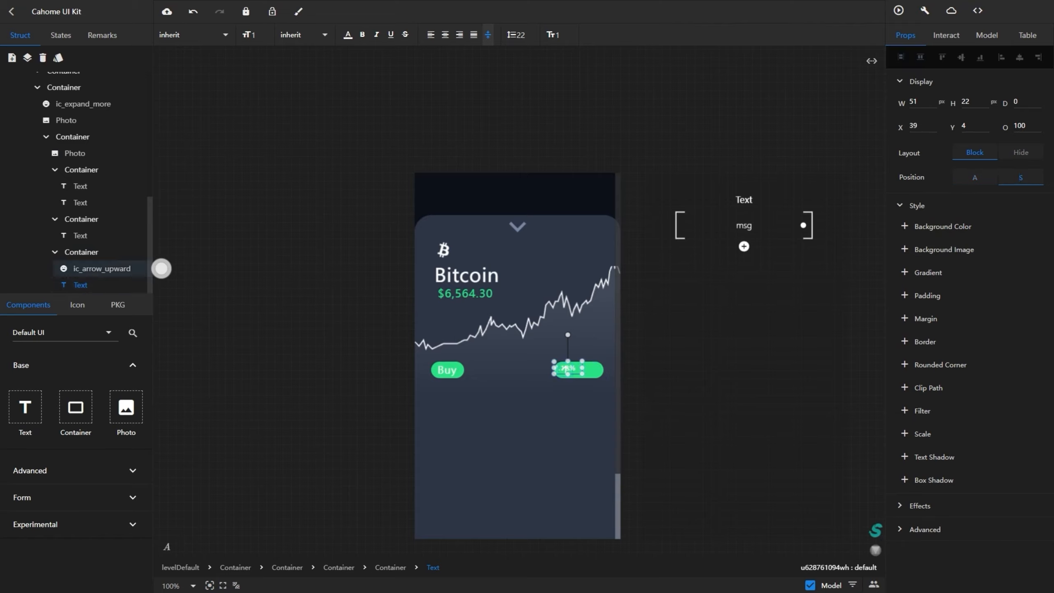
click(102, 269)
click(1020, 178)
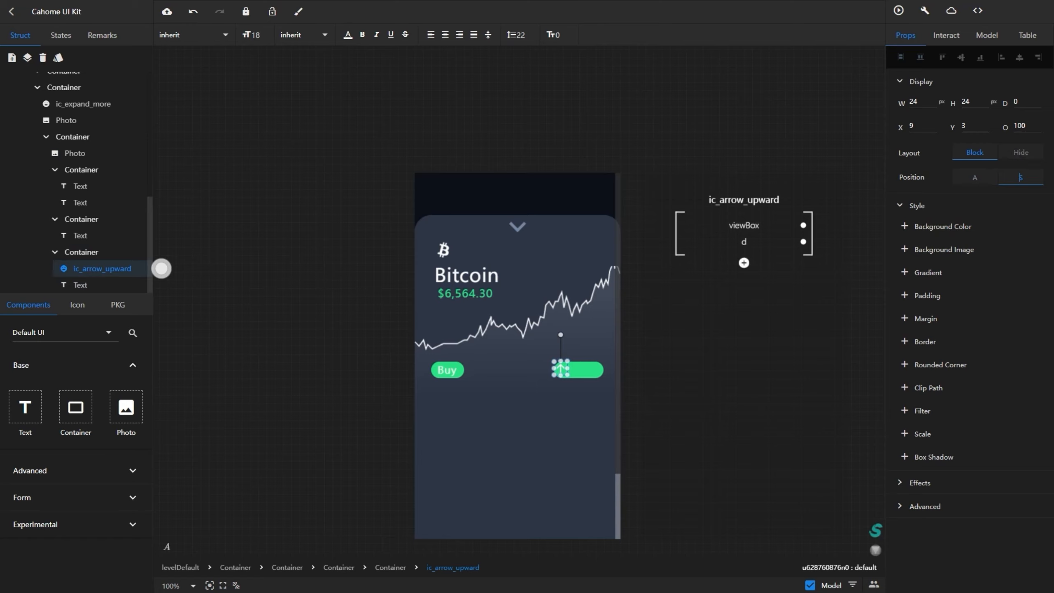
Give the pill container a Flex layout with justify-content and align-items both set to C
click(590, 370)
click(1004, 152)
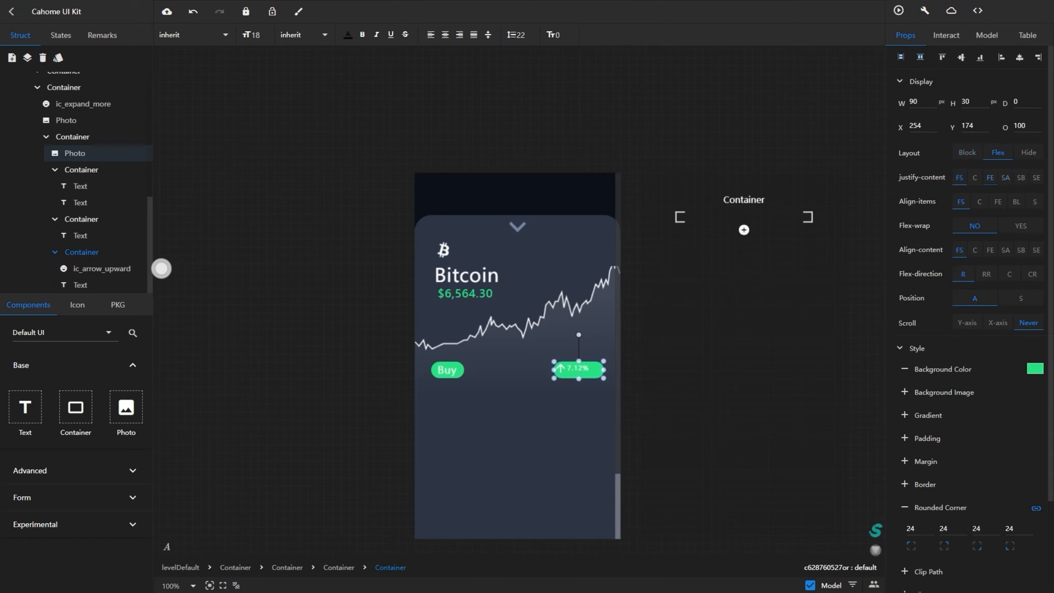
click(975, 177)
click(980, 202)
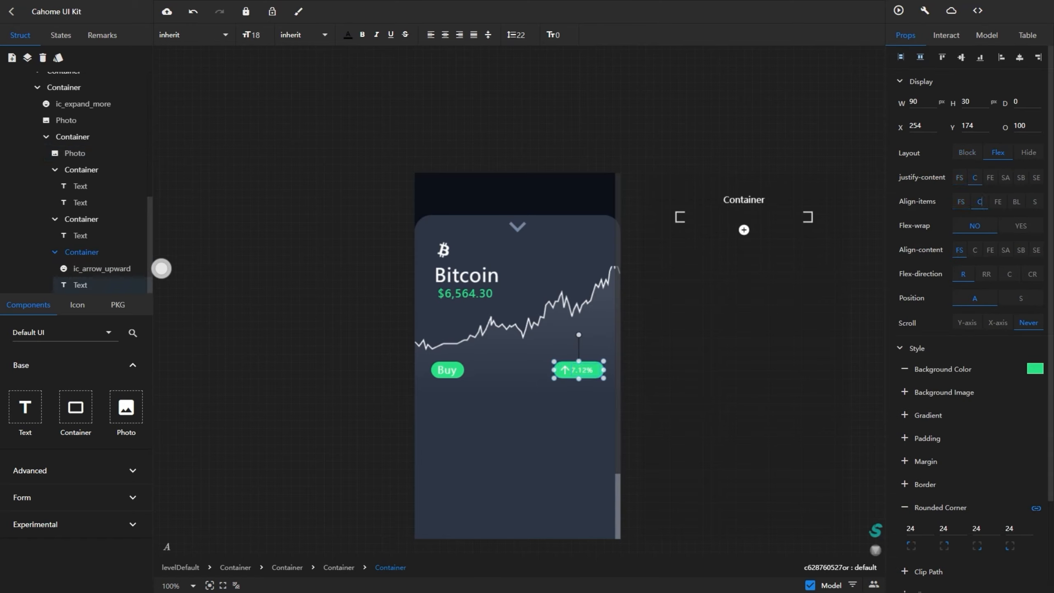
Set the font size of the 7.12% text to 18
click(81, 286)
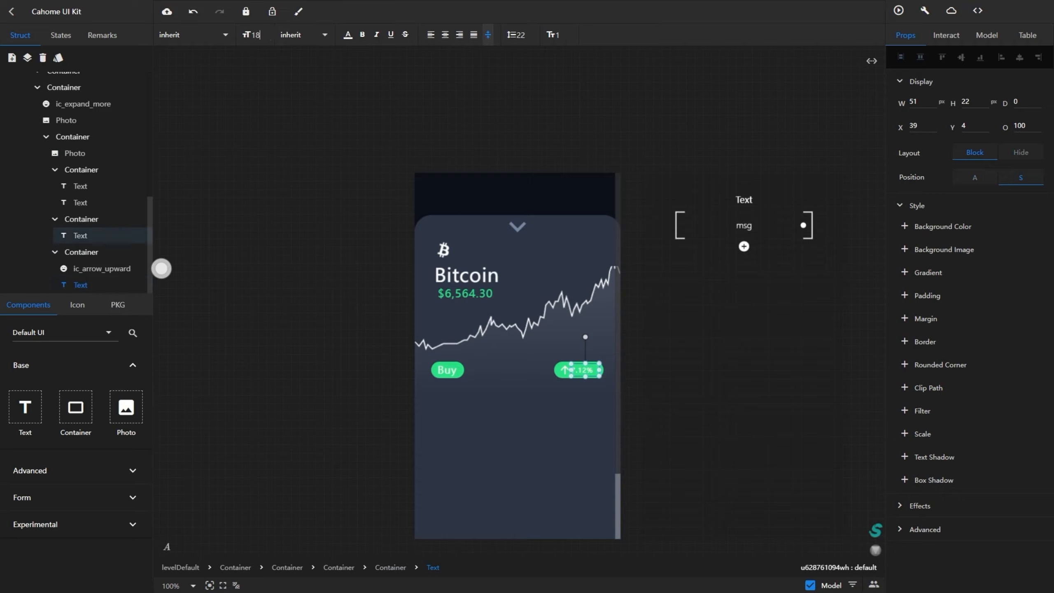
click(75, 153)
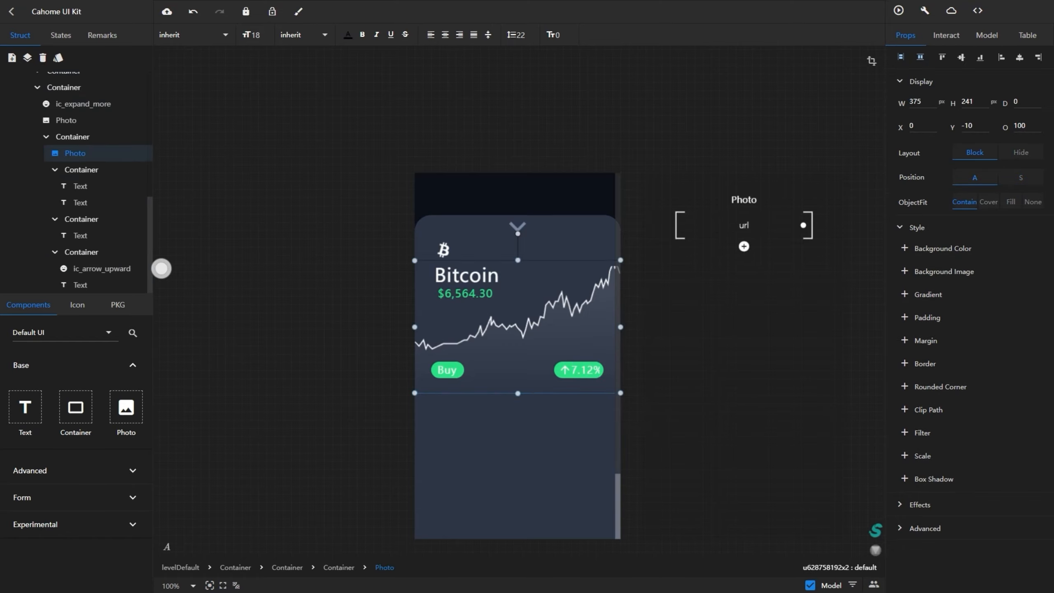
Add a 345 × 45 px container to the main card below the two green pills
click(64, 87)
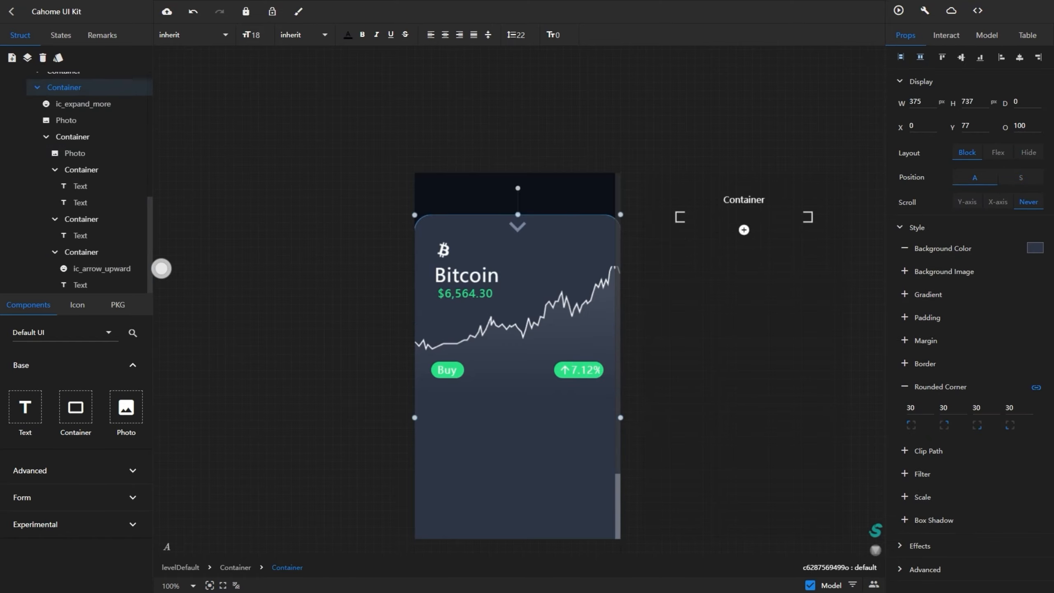
drag(75, 407, 446, 417)
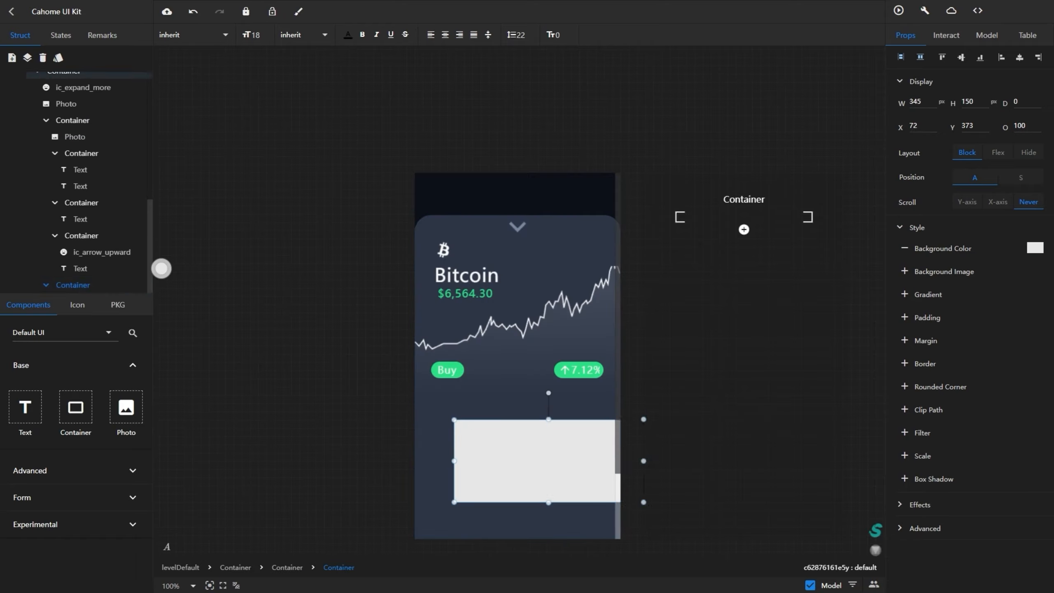
drag(549, 503, 549, 445)
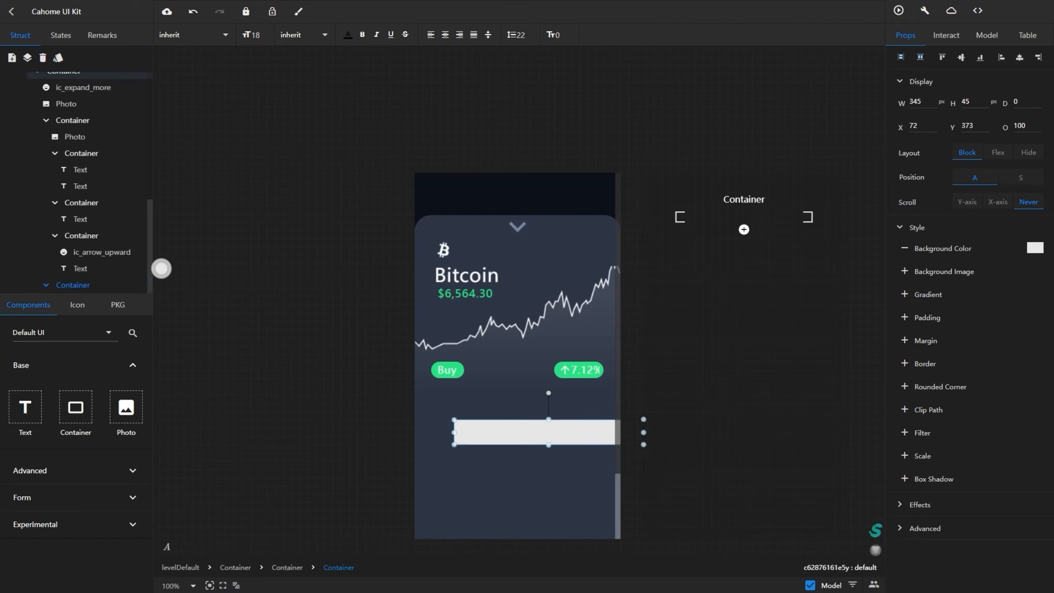
Center the 345 × 45 px container horizontally below the pills at X 15, Y 336, and remove its background color
scroll(161, 268, up, 2)
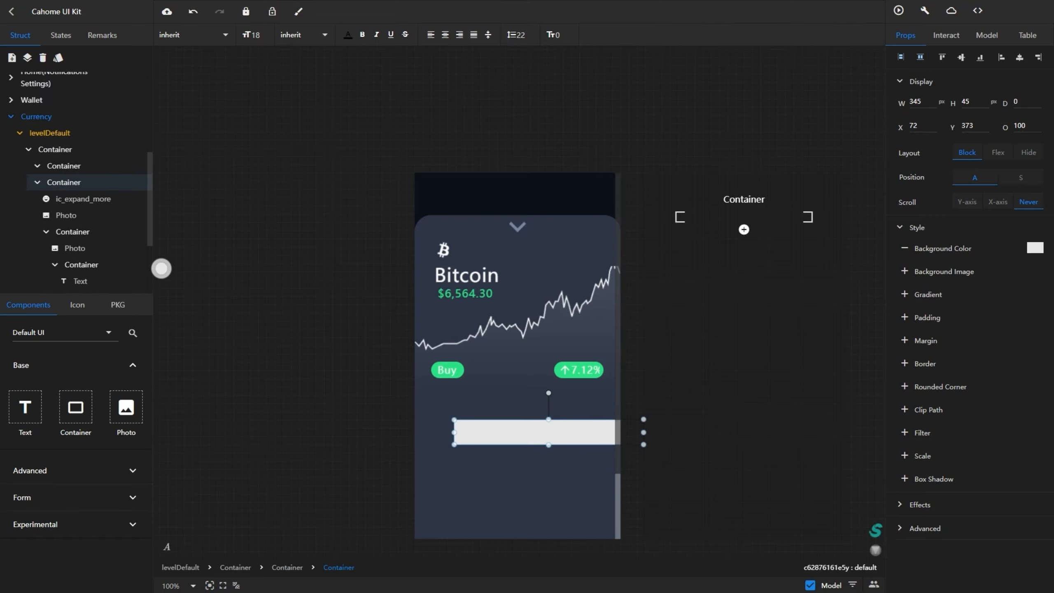
drag(529, 432, 508, 414)
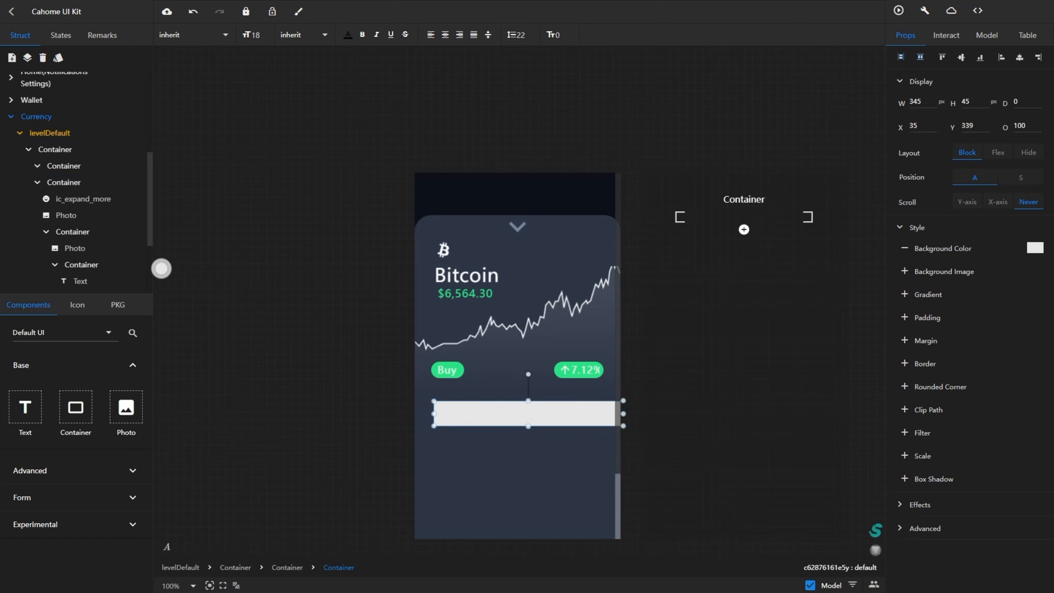
click(961, 57)
click(1020, 58)
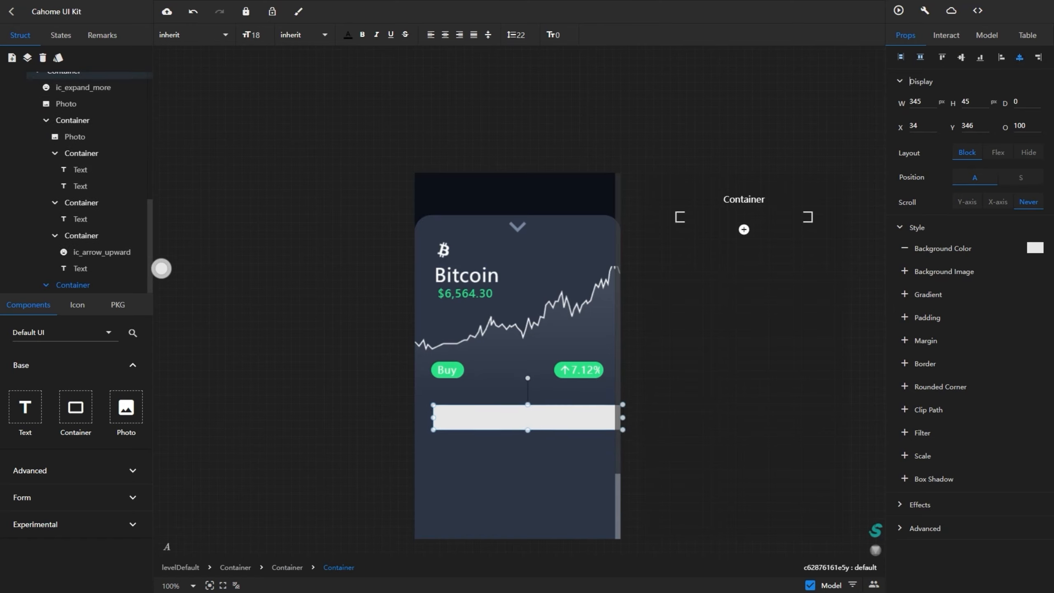
drag(518, 417, 518, 411)
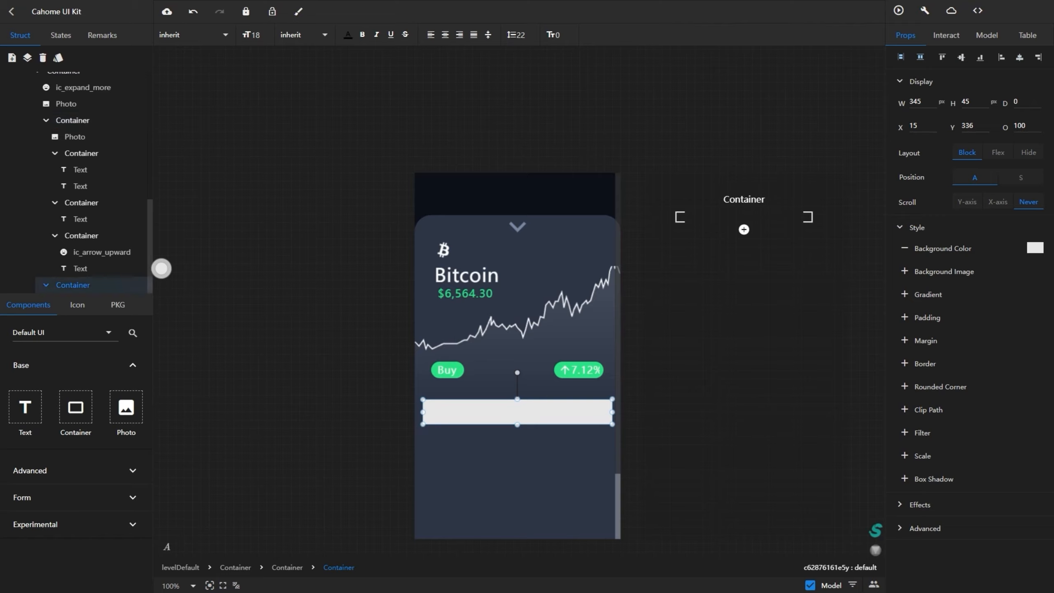
click(905, 248)
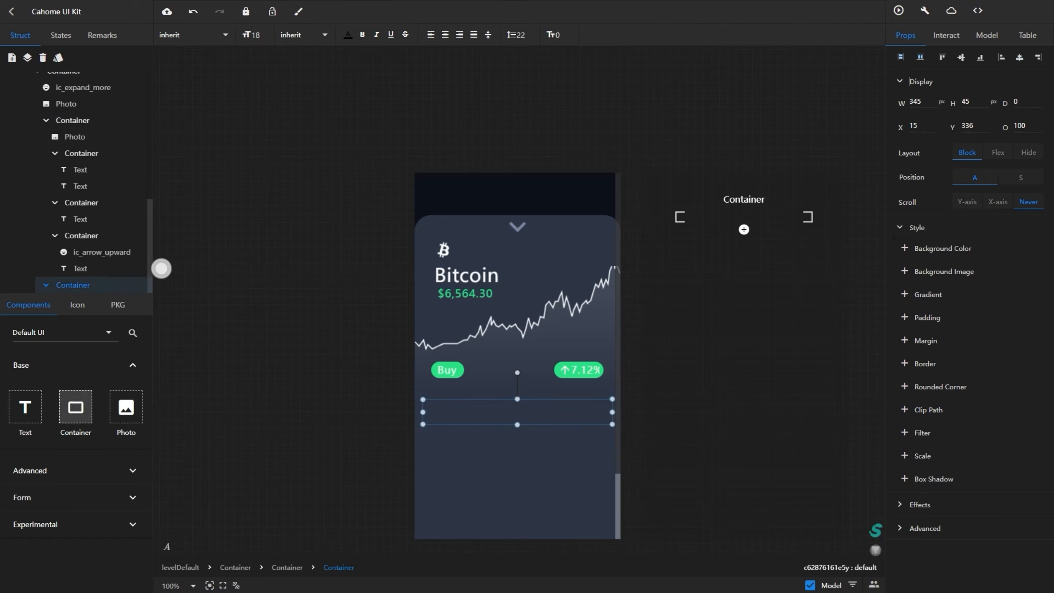
Add a 60 × 30 px container inside the 345 × 45 px row container below the green pills
drag(76, 407, 457, 404)
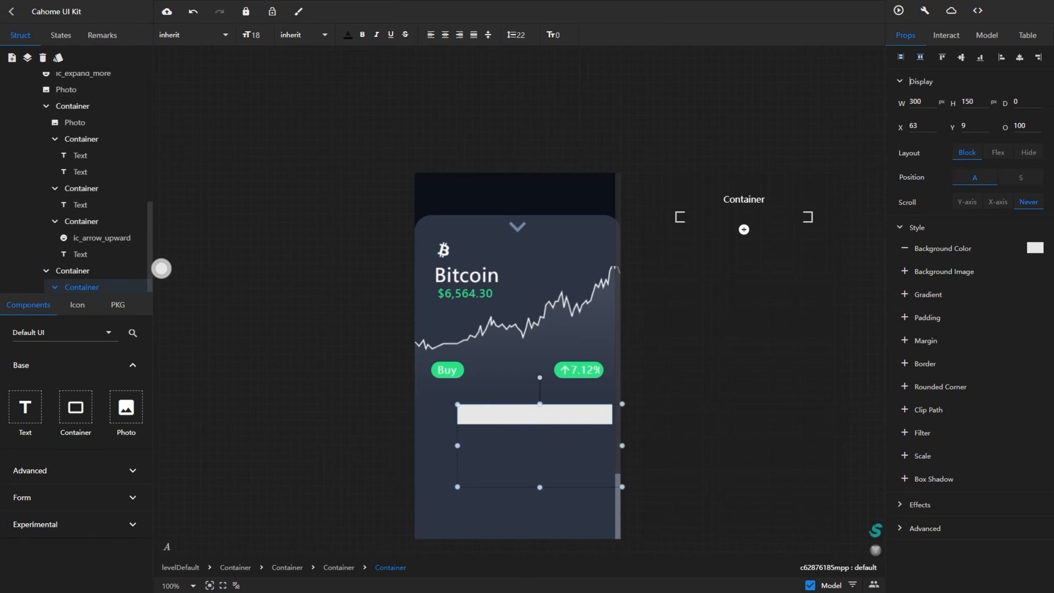
key(BackSpace)
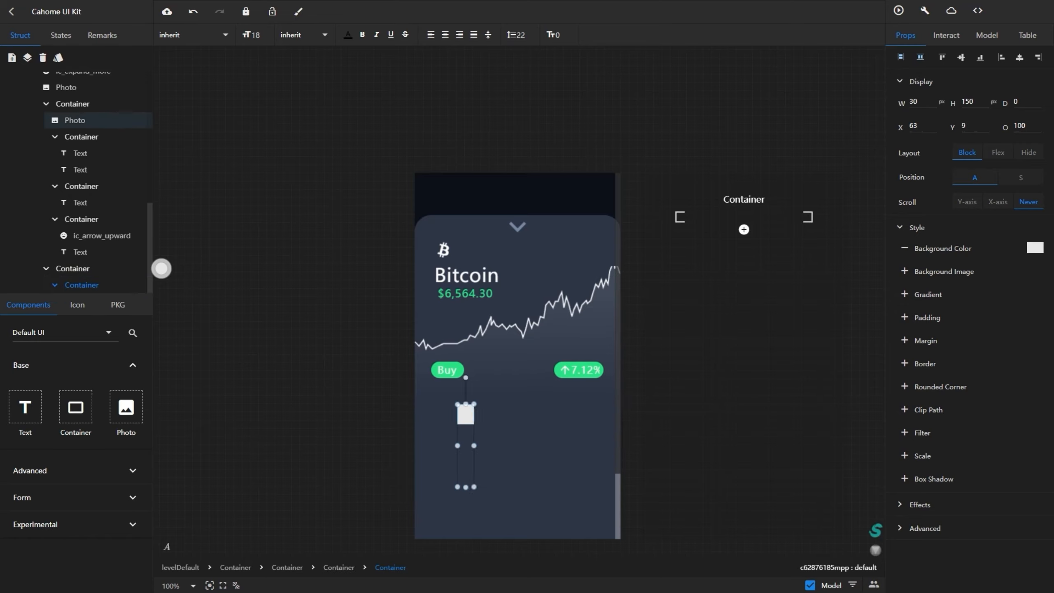
key(BackSpace)
text(6)
text(30)
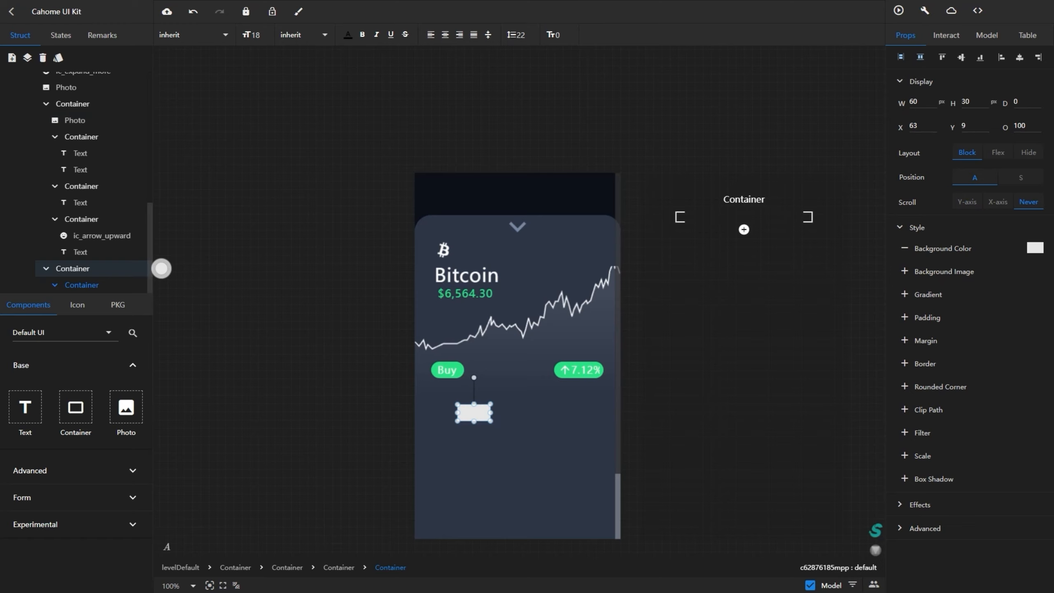
Round the new container's corners to 24 and give it a blue background
click(905, 387)
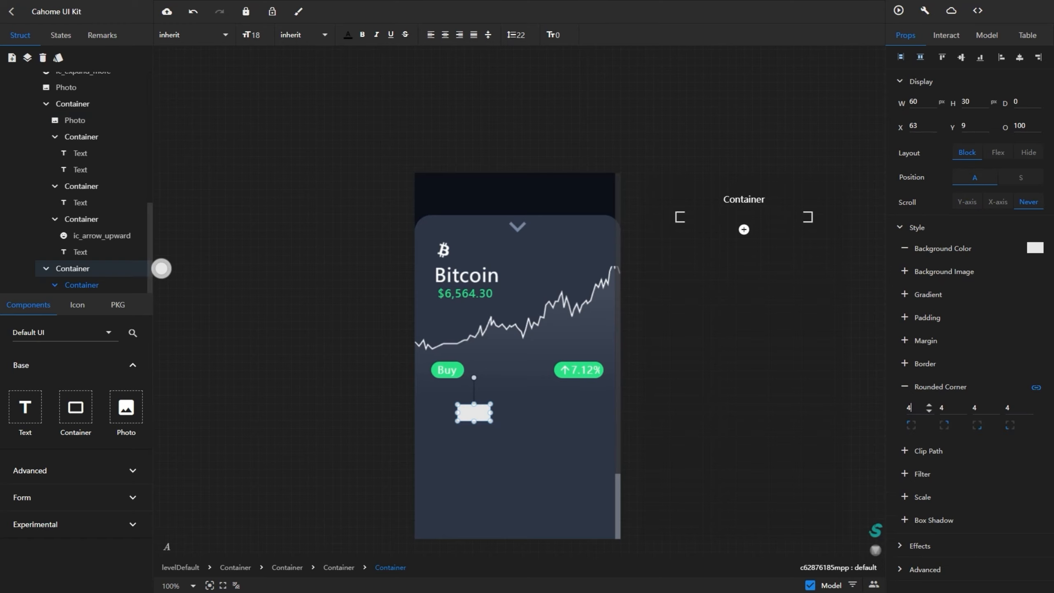
key(BackSpace)
text(24)
key(Return)
click(1035, 248)
click(1023, 393)
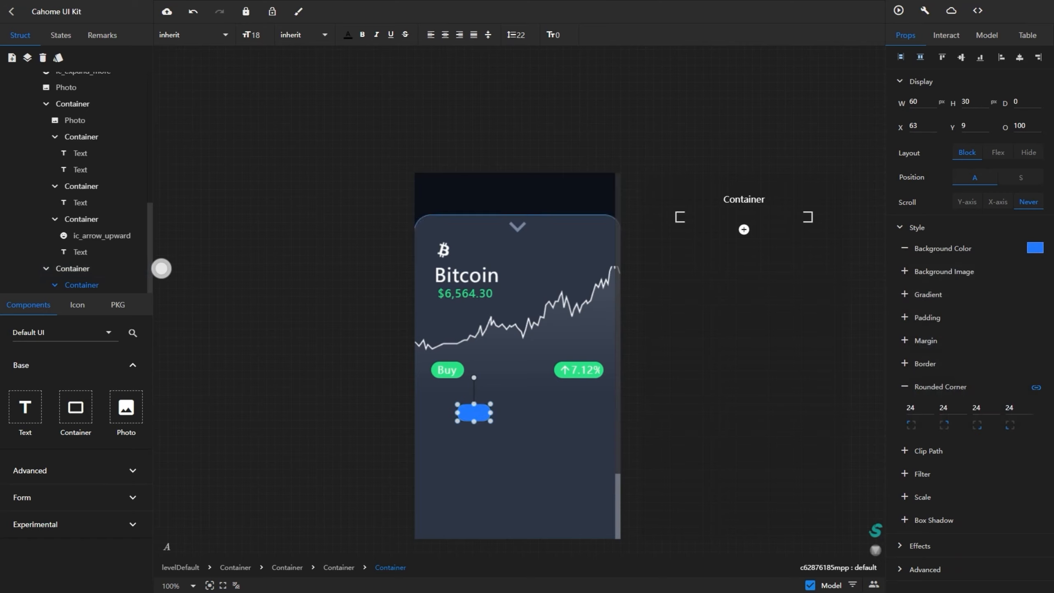
Place the blue pill at the row's left end at X 9, vertically centered in the row
drag(474, 412, 445, 409)
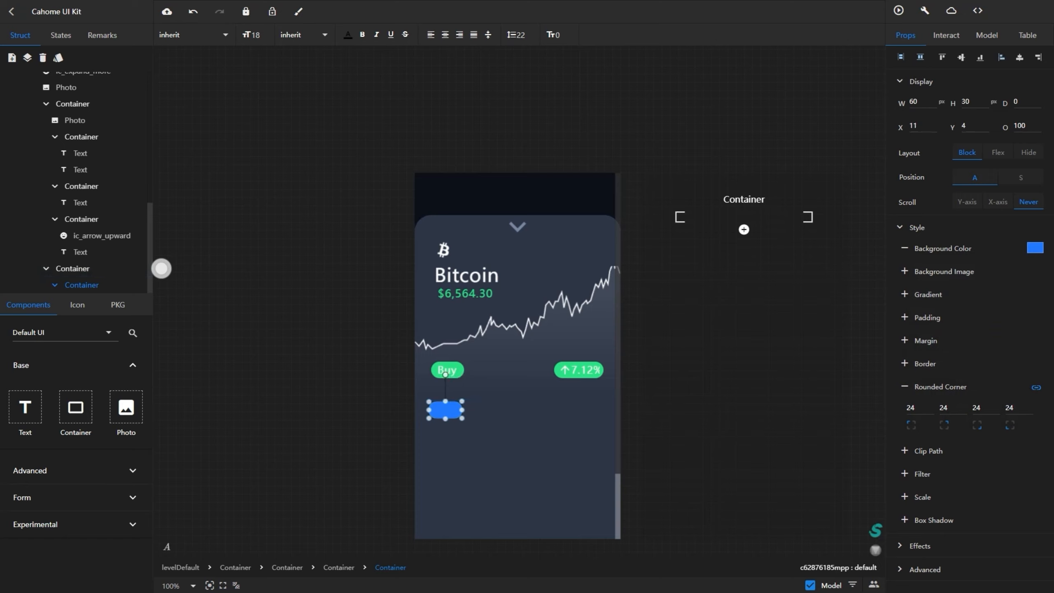
click(1020, 57)
drag(517, 411, 444, 410)
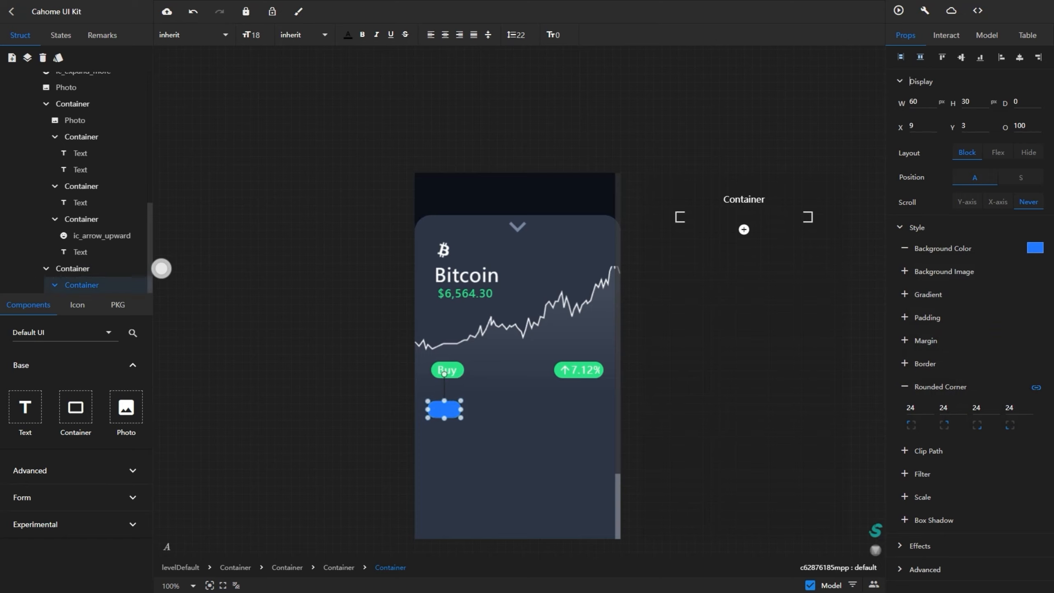
click(961, 57)
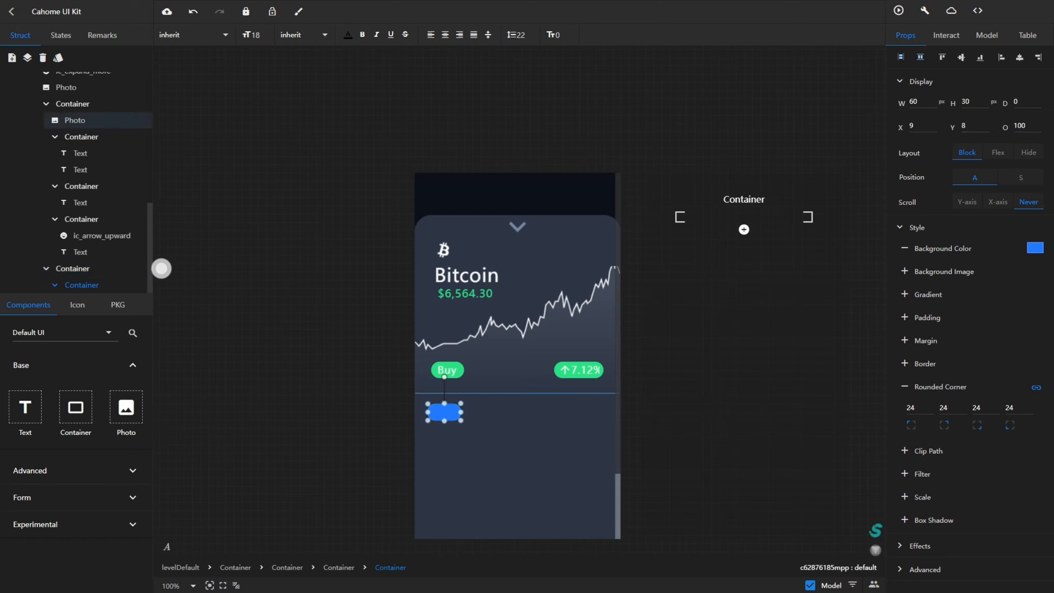
Add a text element to the blue pill, set its message to Today and its font size to 18
drag(25, 407, 35, 416)
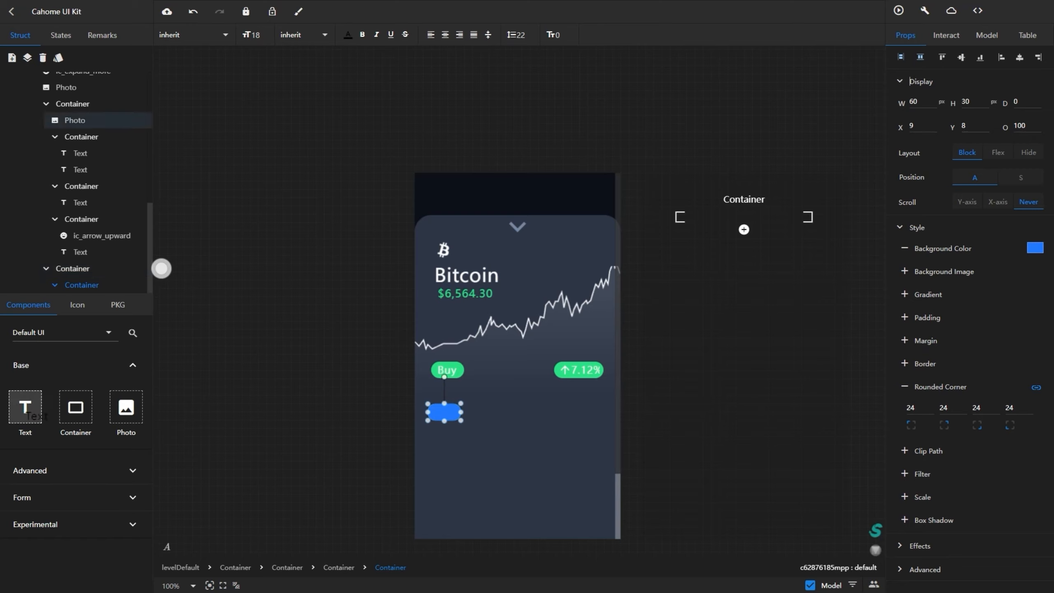
drag(344, 412, 447, 416)
click(987, 36)
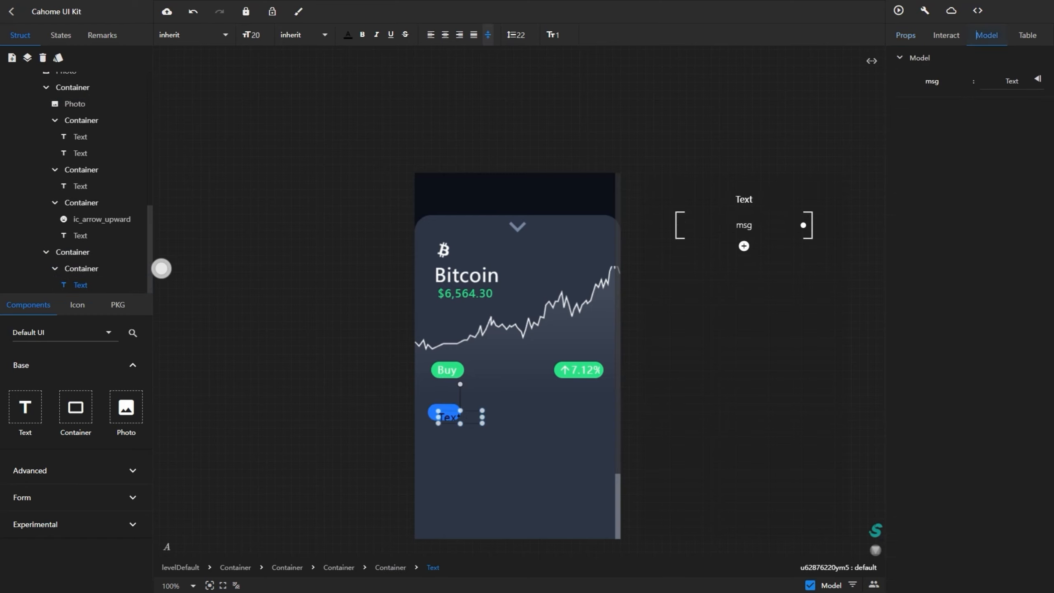
drag(1006, 81, 1020, 81)
text(Today)
click(1038, 79)
text(18)
key(Return)
Widen the blue pill so the whole Today text fits inside it, and reselect the text
click(162, 268)
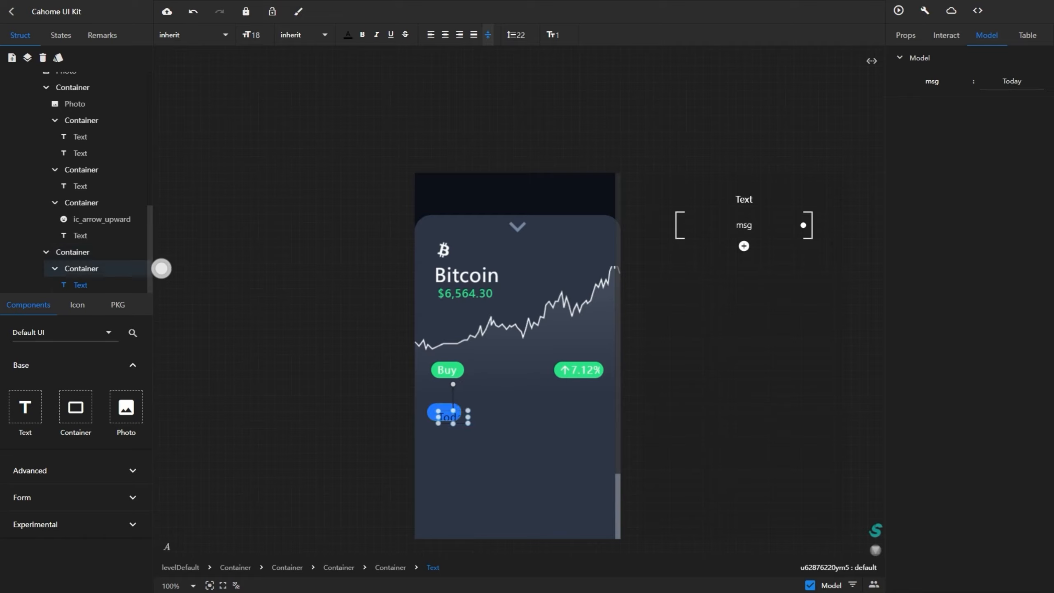
drag(470, 412, 473, 412)
click(454, 416)
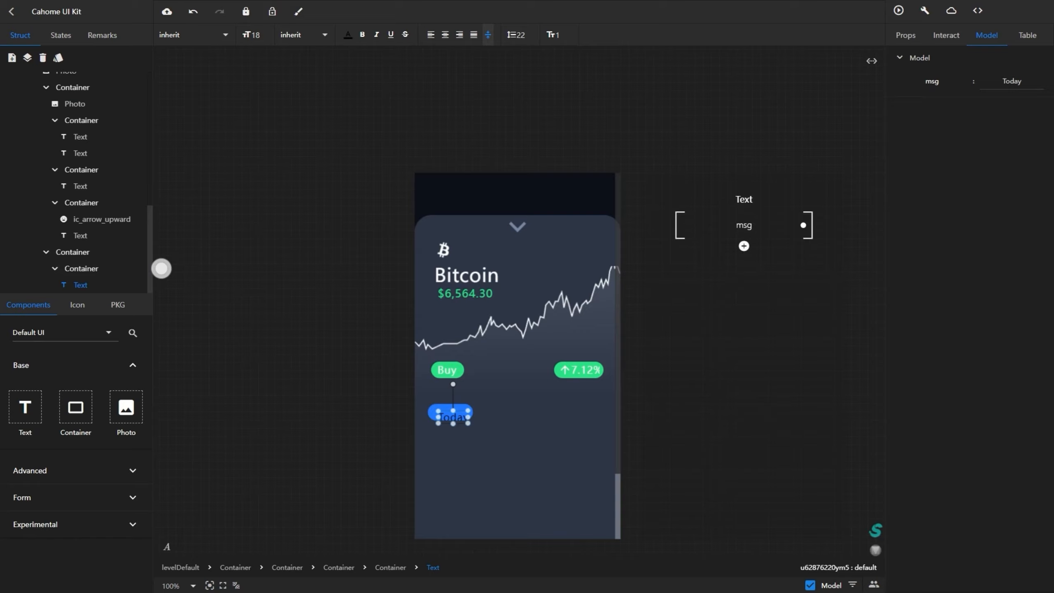
Color the Today text green and center it vertically and horizontally in the blue pill
click(348, 34)
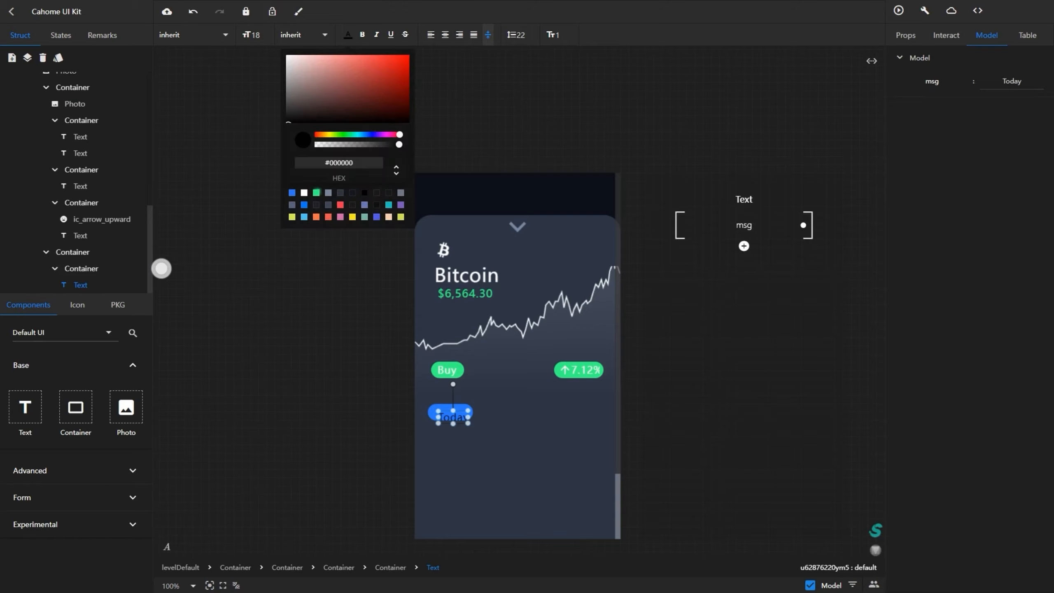
click(317, 192)
click(906, 35)
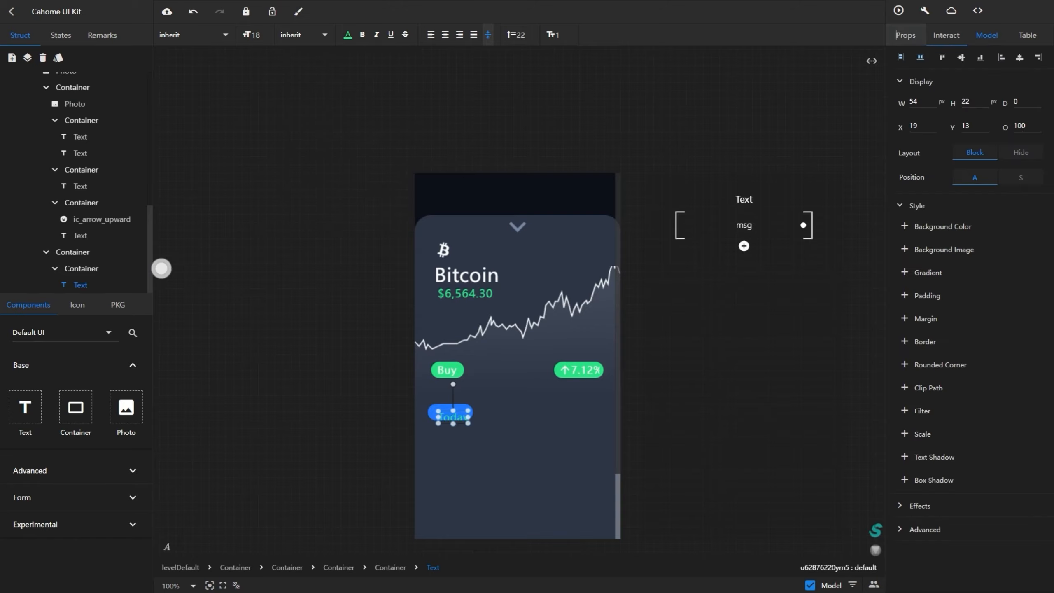
click(961, 57)
click(1019, 57)
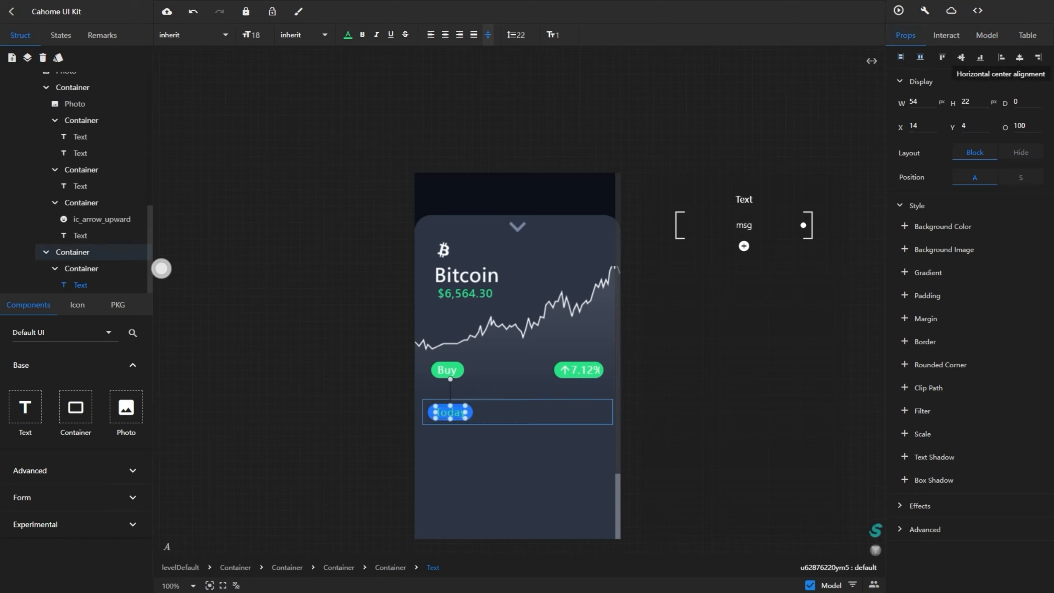
Add a 45 px high container to the row, right-aligned and vertically centered, and narrow it to 246 px beside the Today pill
click(143, 253)
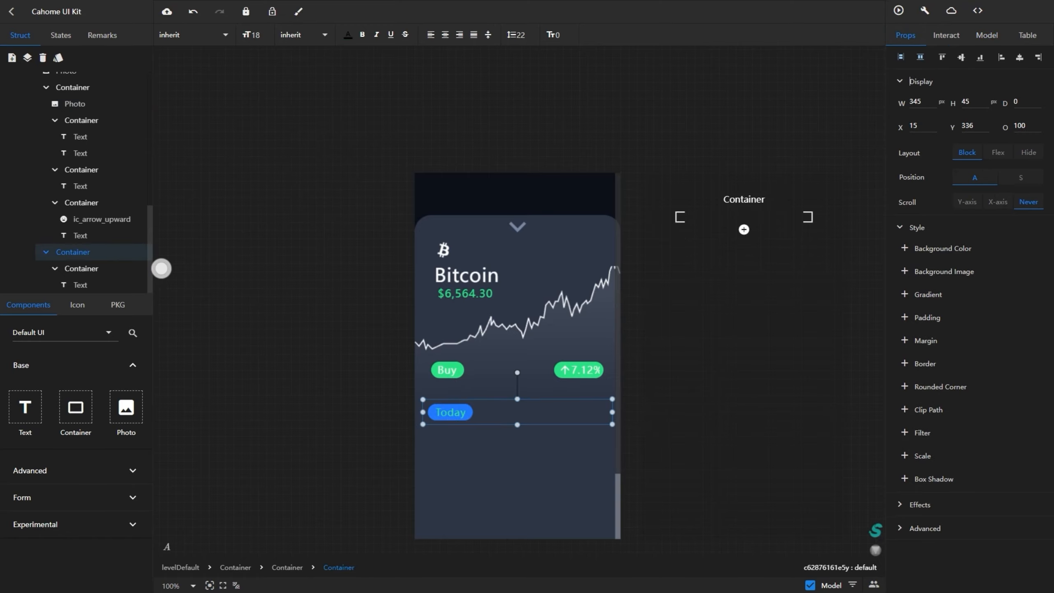
drag(76, 407, 500, 397)
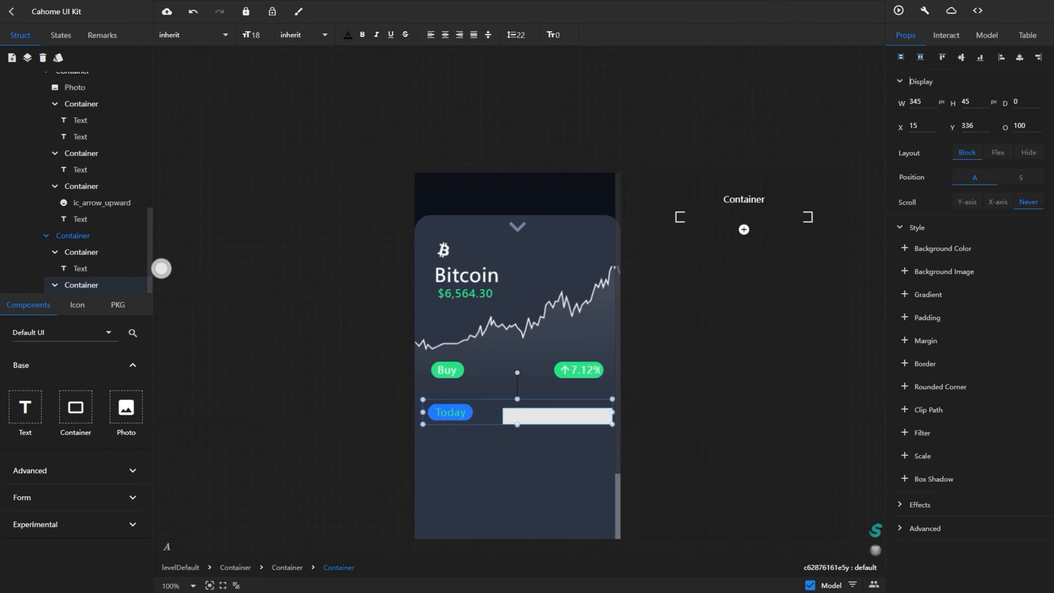
double_click(968, 102)
text(45)
key(Return)
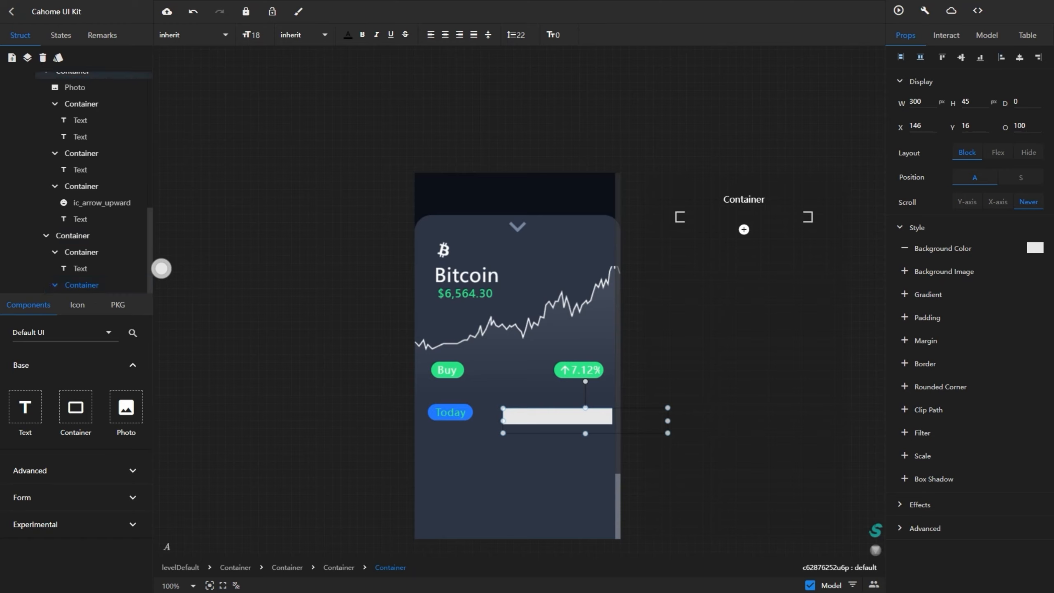
click(1039, 57)
click(961, 57)
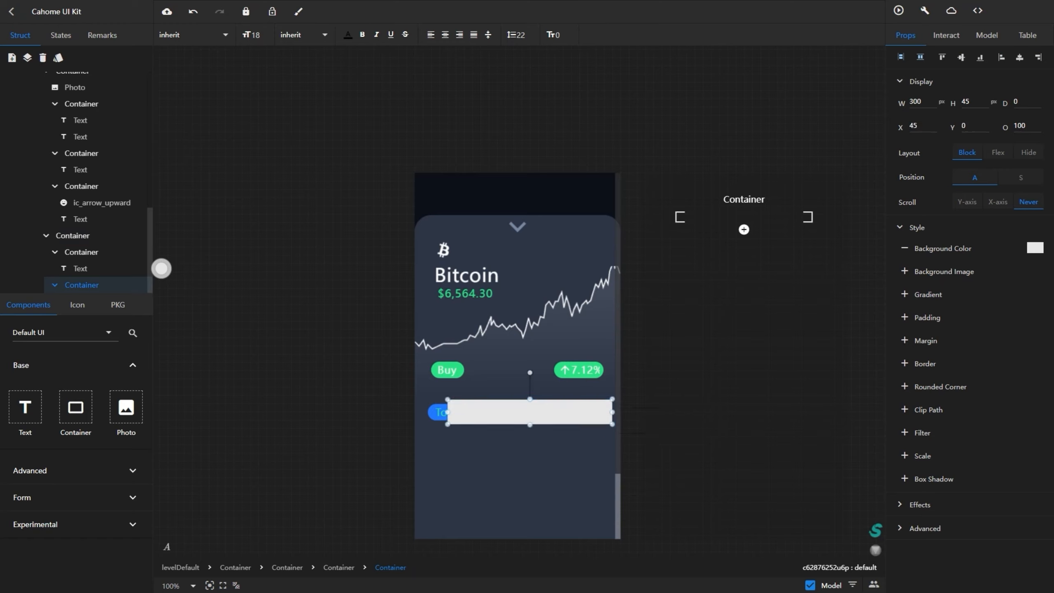
drag(447, 412, 478, 412)
Narrow the Today pill slightly and center its text horizontally again
click(161, 268)
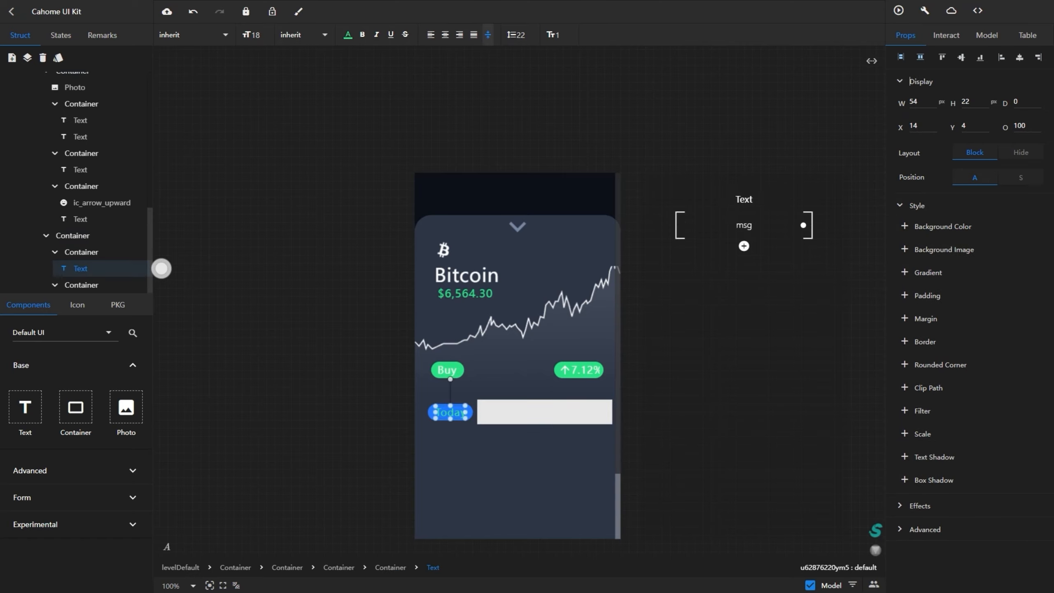
click(471, 412)
drag(473, 412, 469, 412)
click(451, 411)
click(1020, 58)
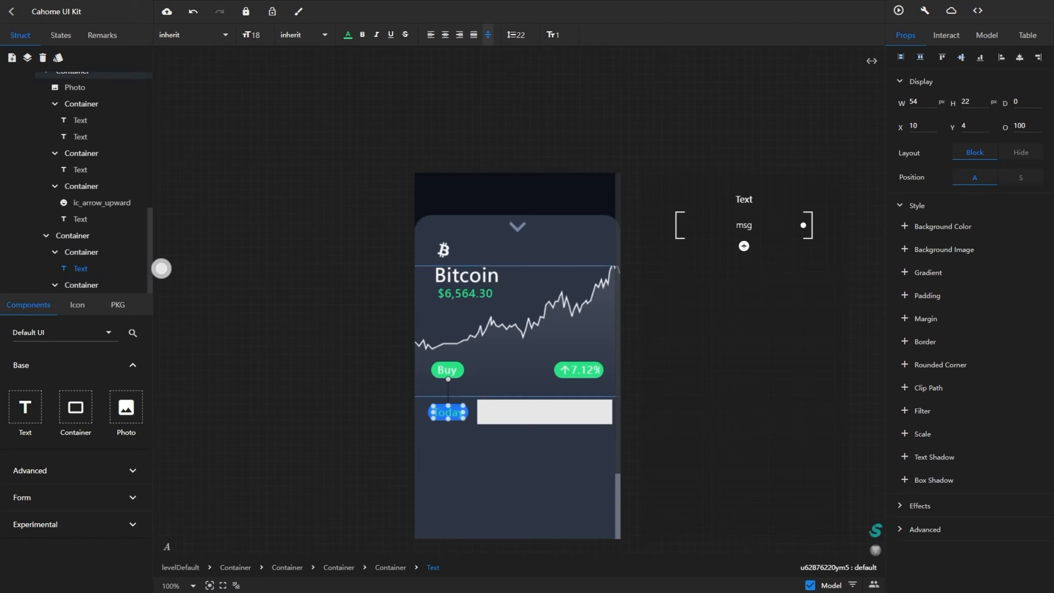
Remove the background color of the container beside the Today pill and widen it to 254 px
click(535, 412)
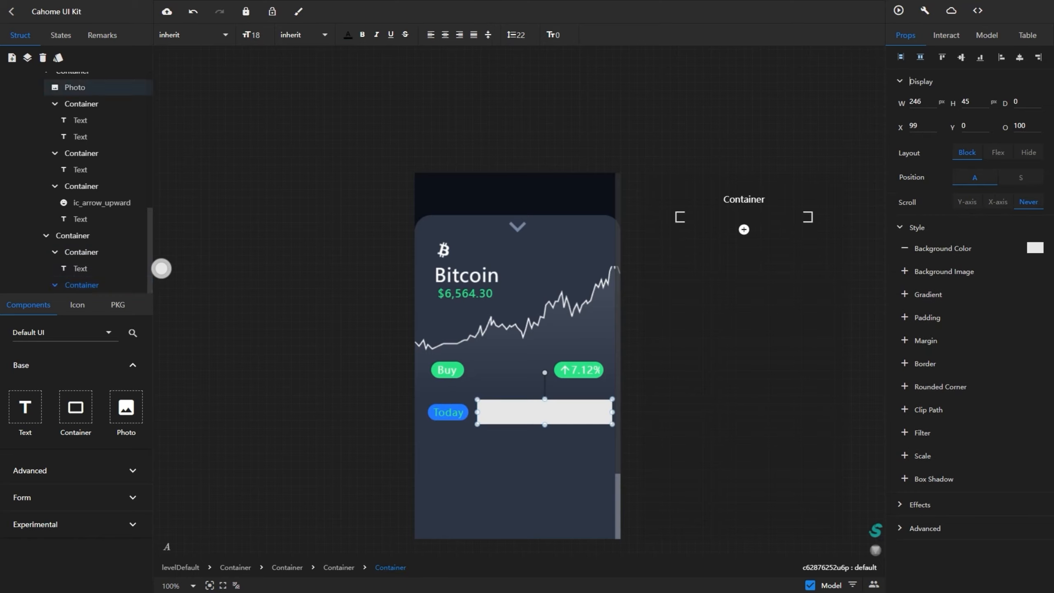
click(905, 248)
drag(478, 412, 473, 412)
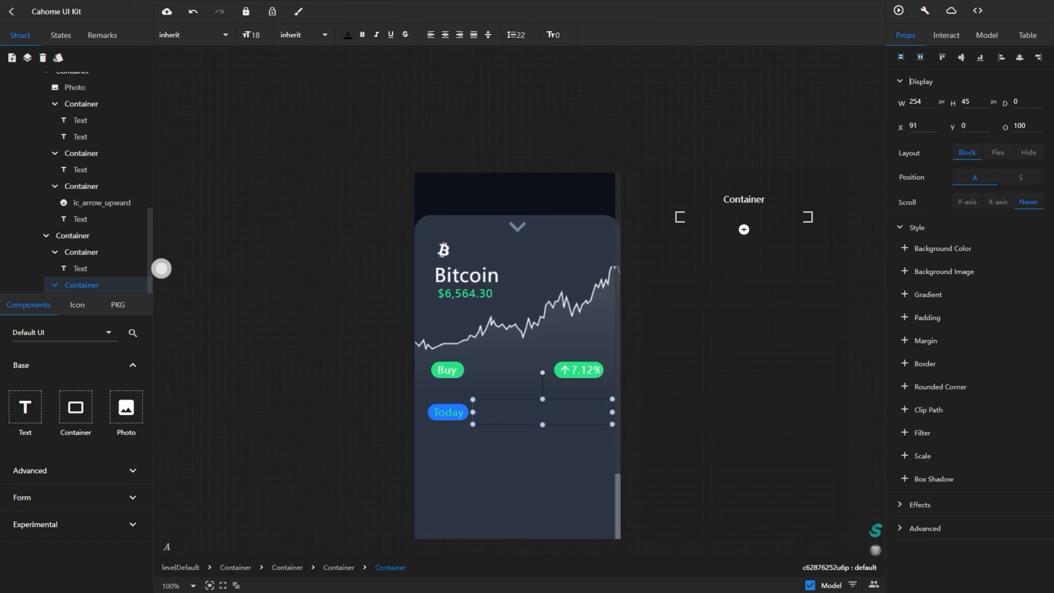
Add a container inside the 254 px wide container and give it the blue background #2979FF
drag(76, 408, 503, 413)
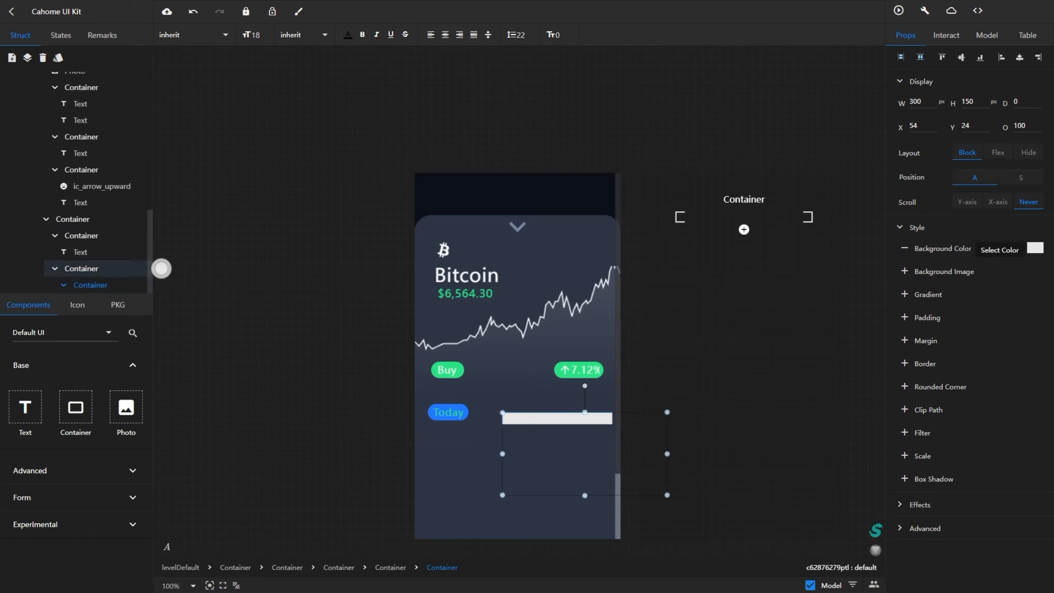
click(1035, 248)
click(926, 394)
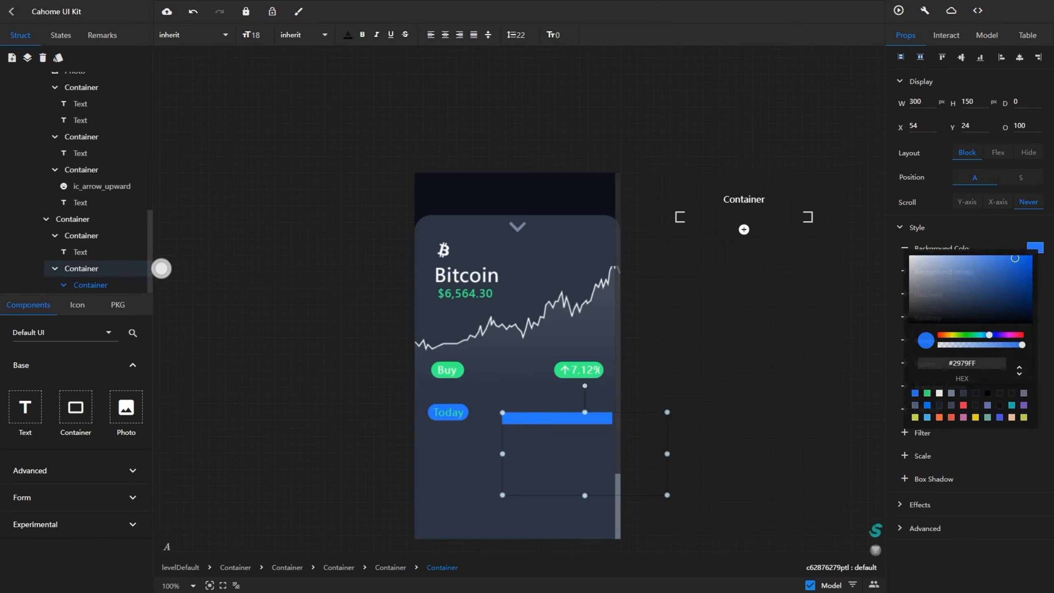
Set the new blue container's size to 30 × 30 px
click(916, 102)
double_click(915, 101)
text(30)
key(Return)
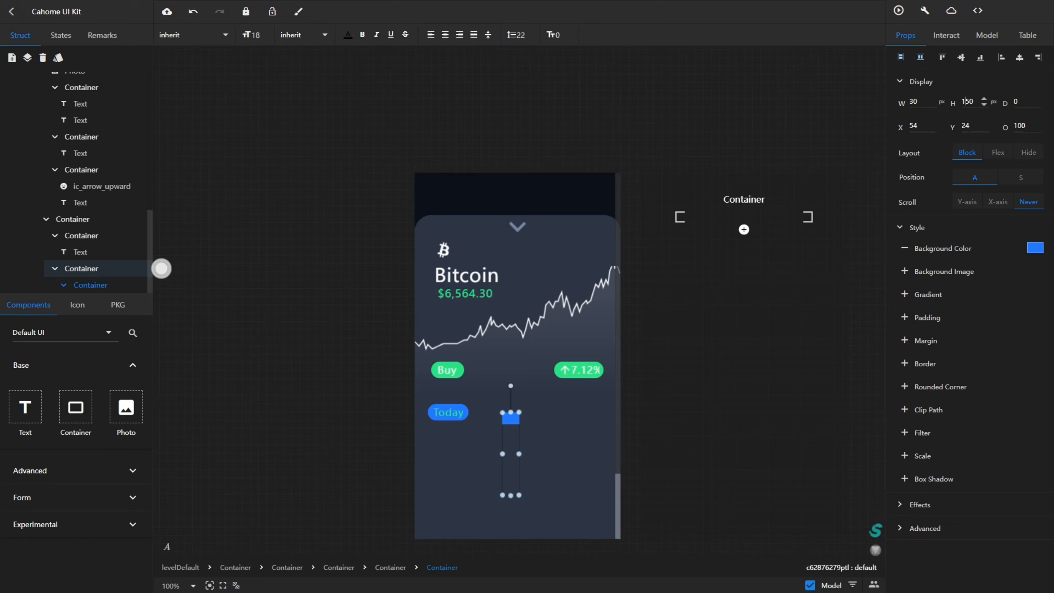
double_click(966, 102)
text(30)
key(Return)
Round the small blue container's corners to 24, then widen it to 39 px and place it at X 35, Y 6
click(905, 387)
double_click(911, 408)
text(24)
key(Return)
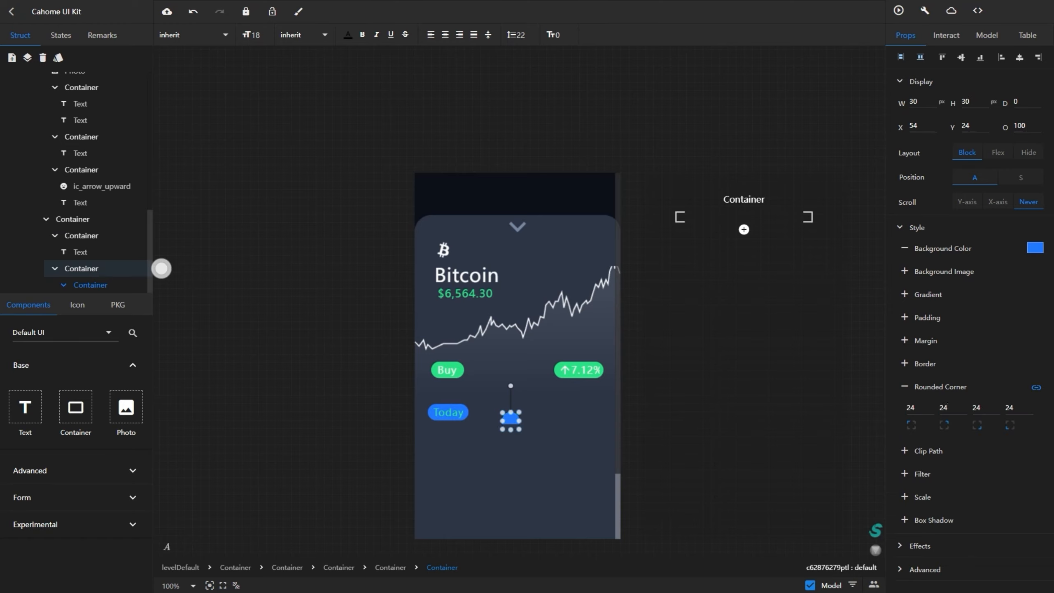
drag(519, 421, 503, 411)
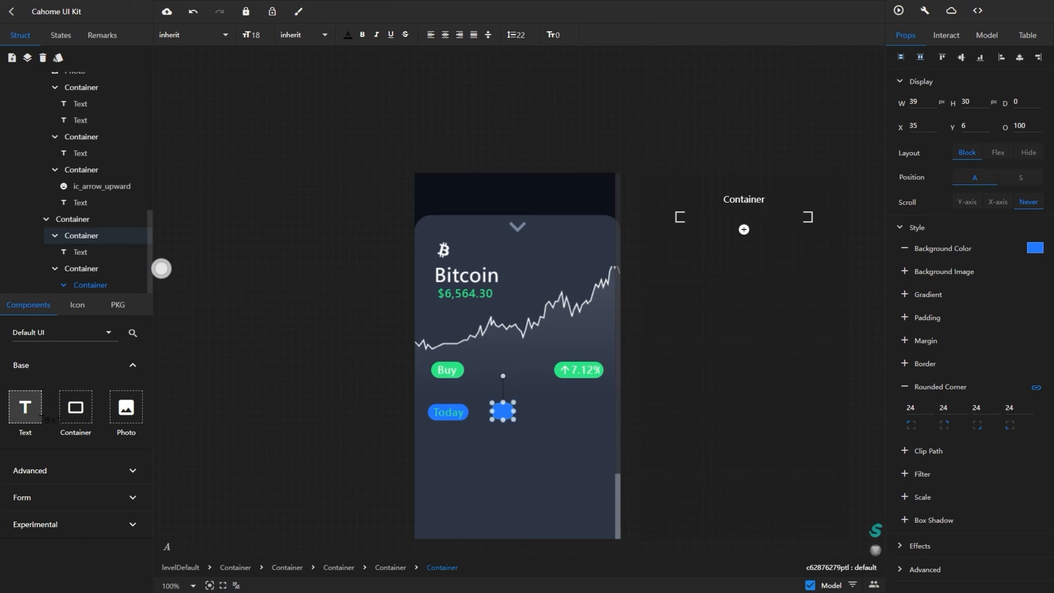
Add a text element to the small blue pill and set its font size to 18
drag(39, 415, 504, 409)
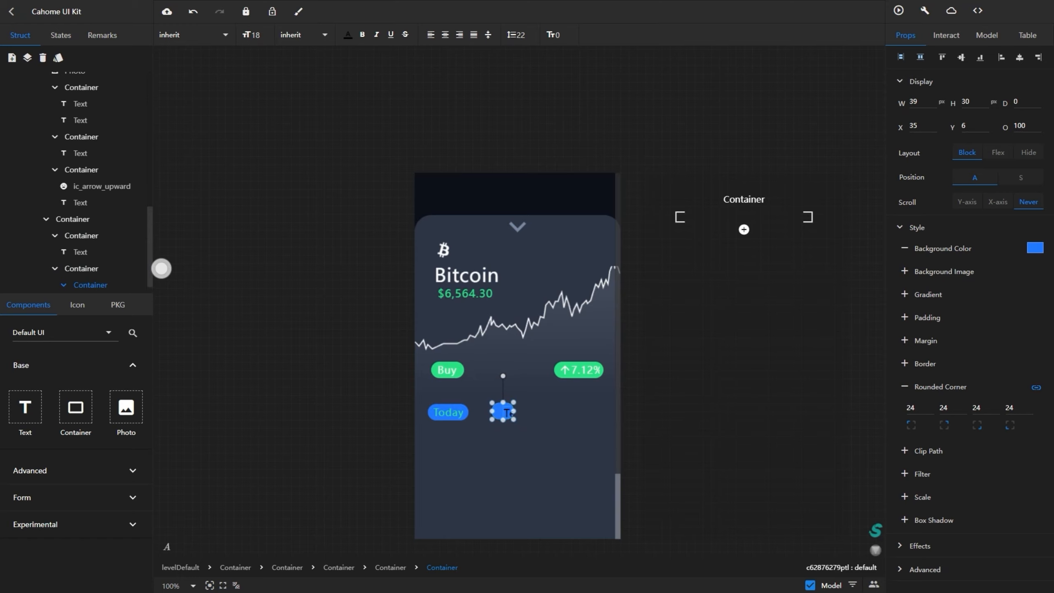
key(BackSpace)
key(Delete)
text(18)
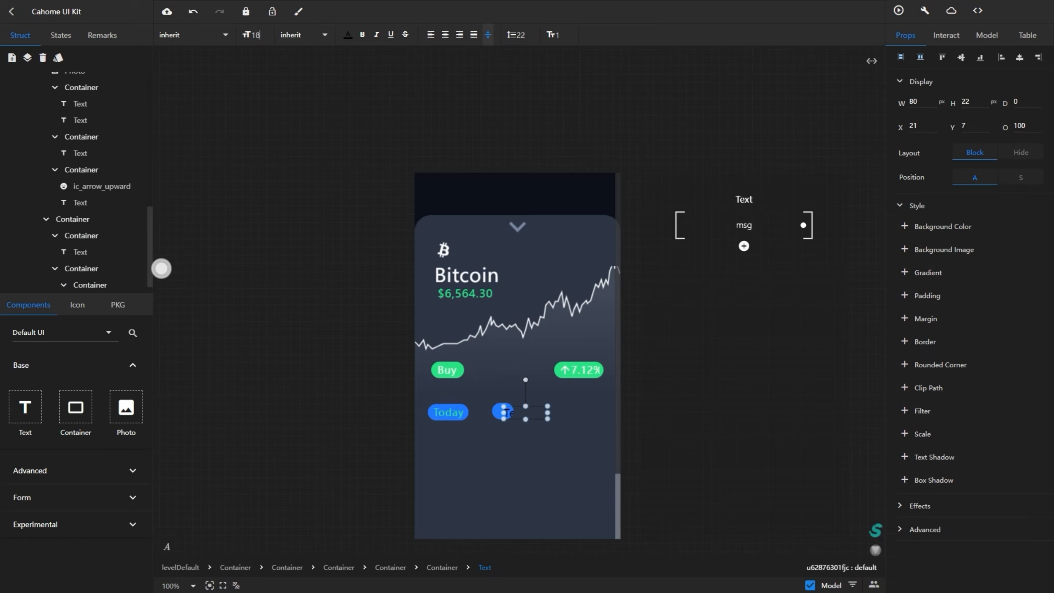
Narrow the text to 27 px, center it in the small pill, center-align it and set the line height to 23
drag(547, 412, 519, 412)
click(1020, 57)
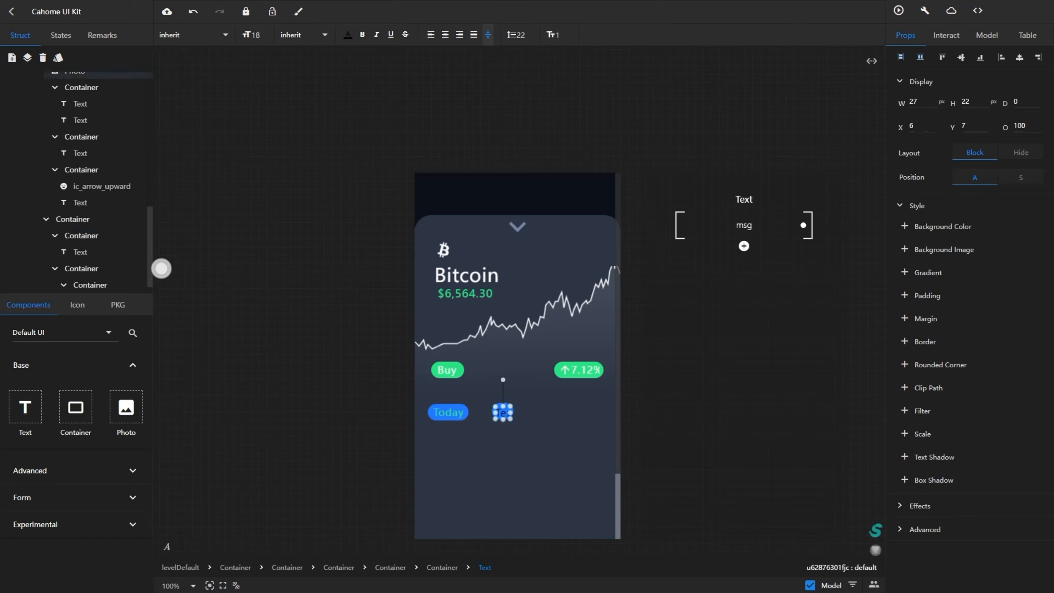
click(961, 57)
click(445, 35)
click(534, 30)
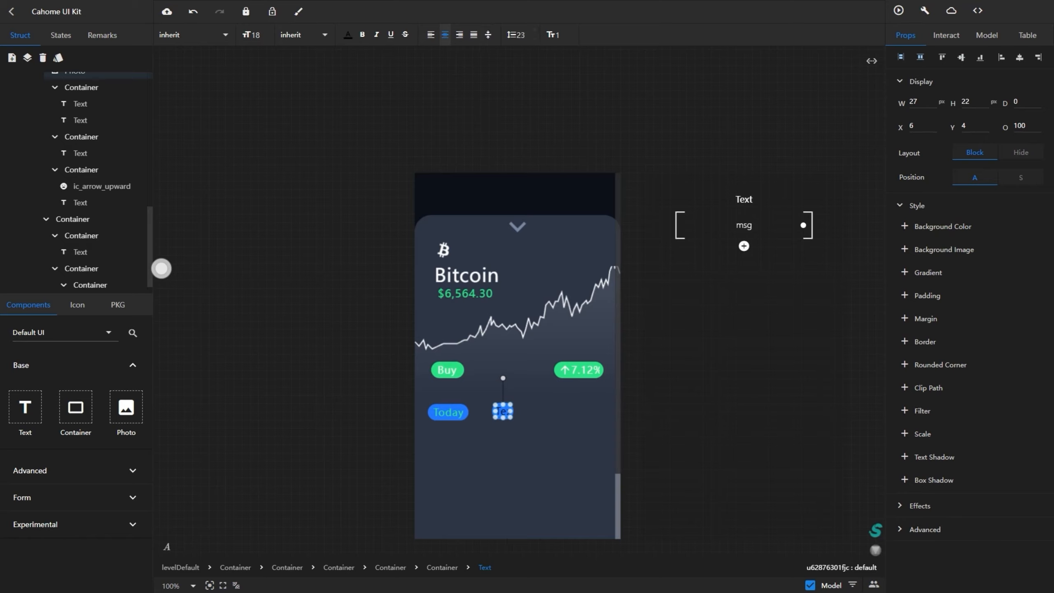
Select the small blue pill container and add a model variable to it
click(161, 269)
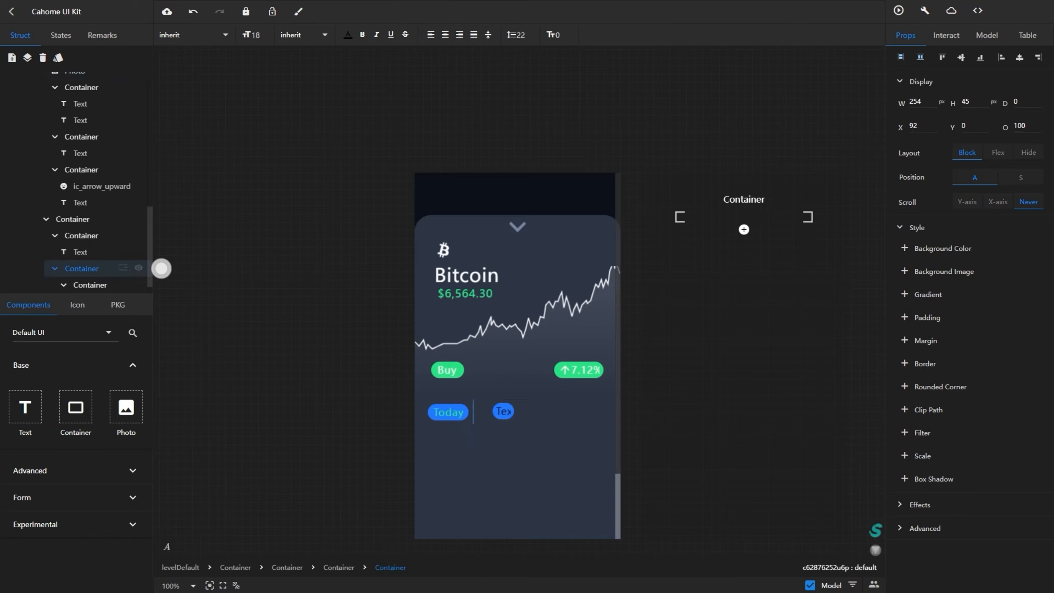
scroll(161, 269, down, 1)
click(90, 269)
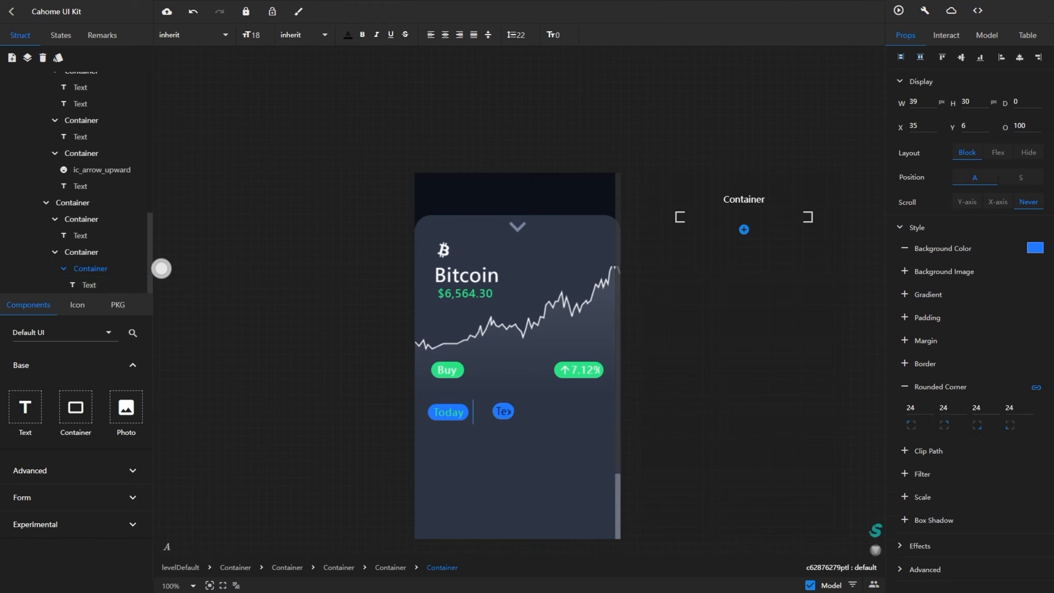
click(744, 230)
click(768, 233)
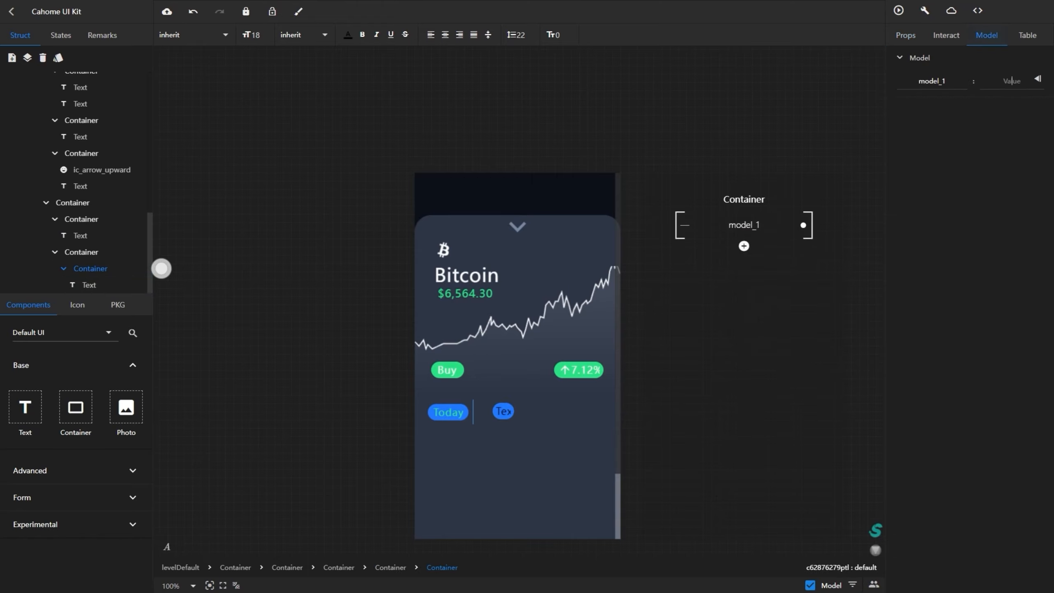
Name the small pill container's model variable copy, give it the value 6, and set the container's position to S
text(copy)
key(Tab)
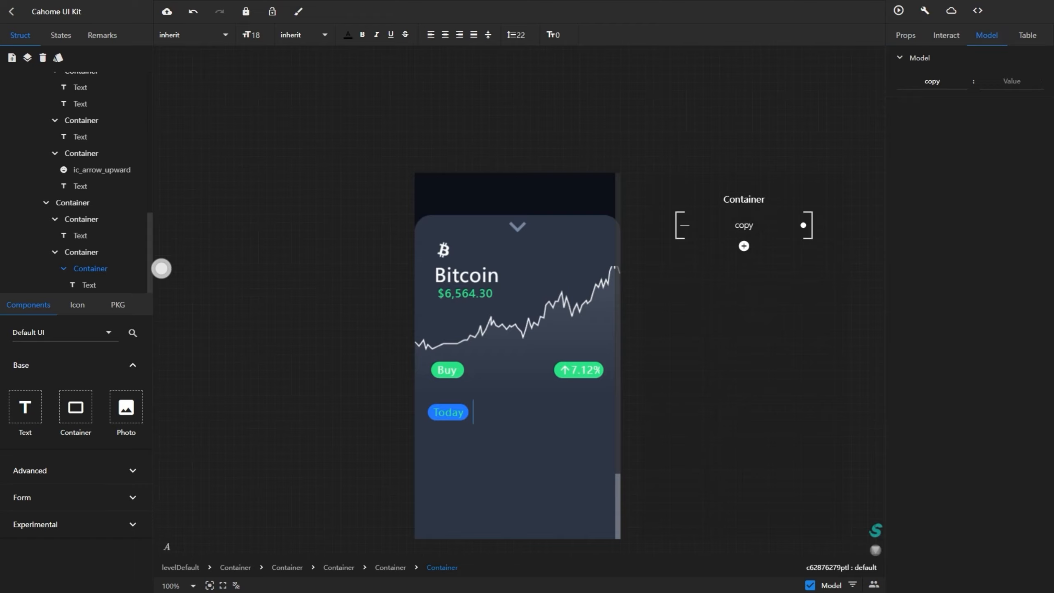
text(6)
click(91, 268)
click(905, 35)
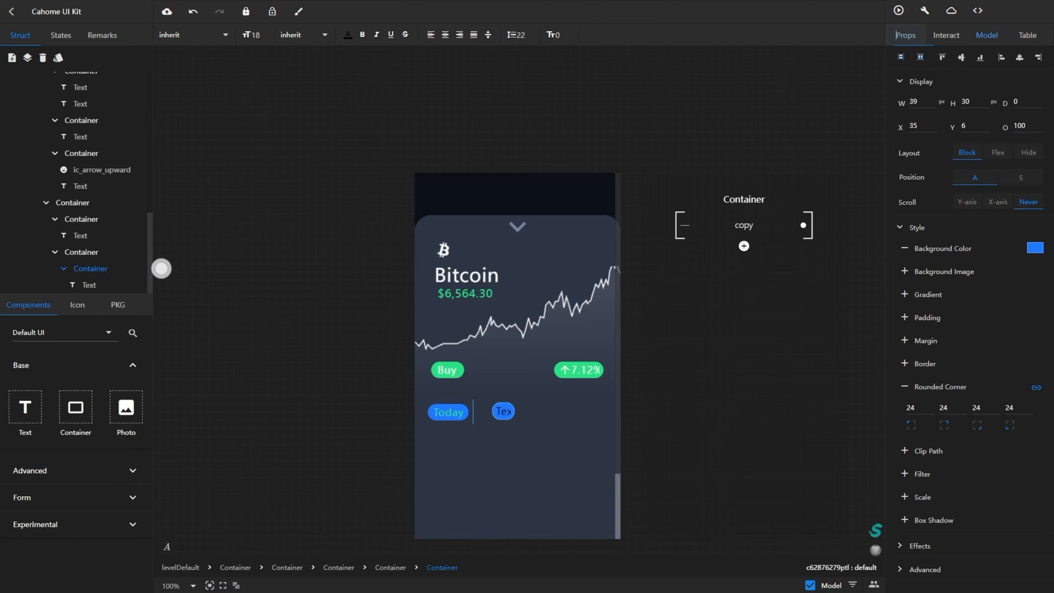
click(1021, 178)
Set the parent container of the small pills to Flex layout with justify-content SB and align-items C
click(82, 252)
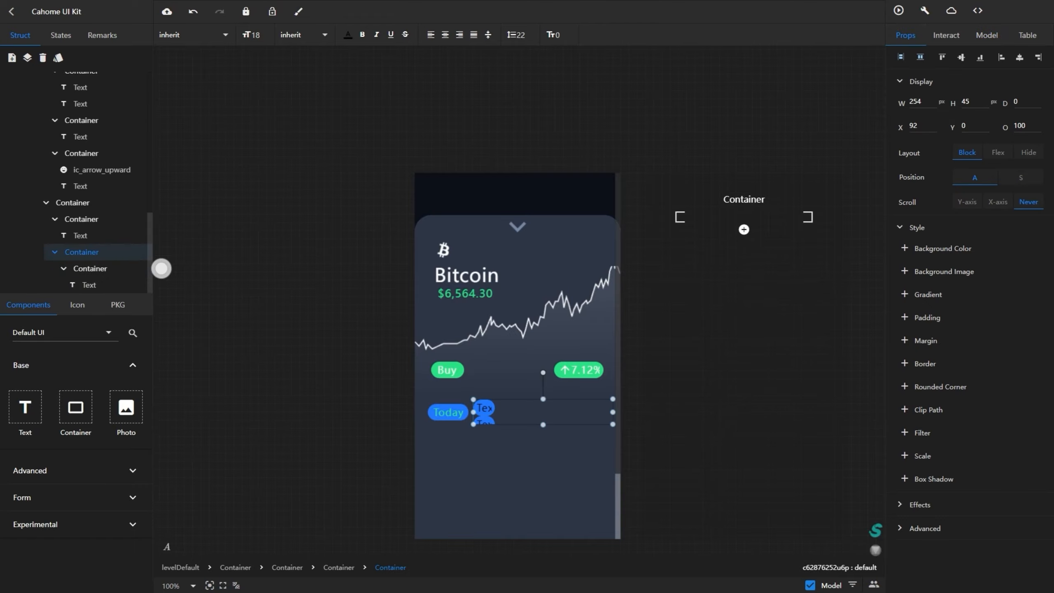
click(999, 152)
click(975, 178)
click(980, 202)
click(1022, 178)
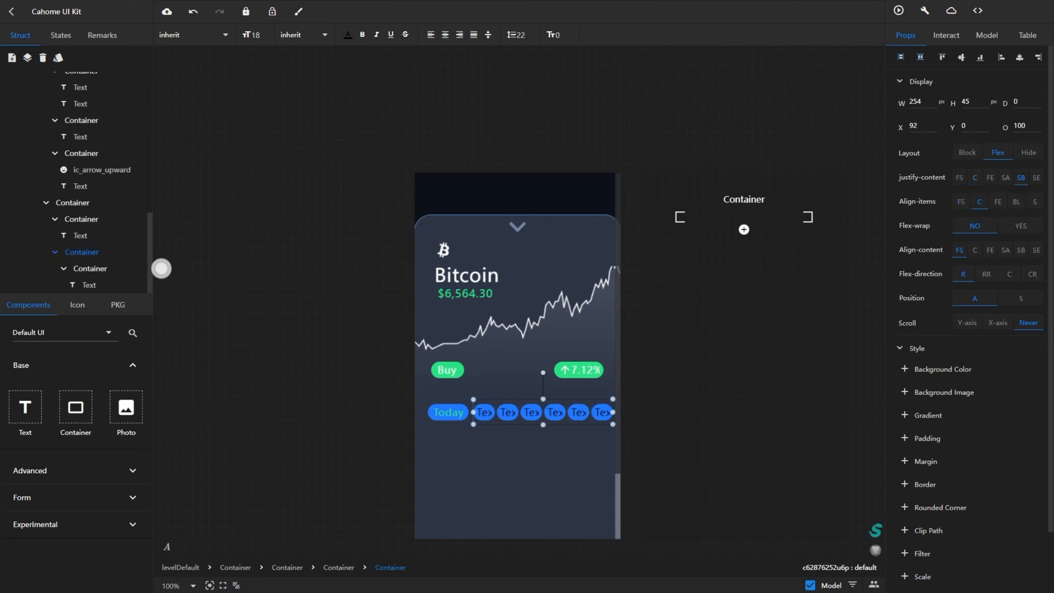
Add a list-type model variable to the text in the small pill and create six value entries for it
click(89, 285)
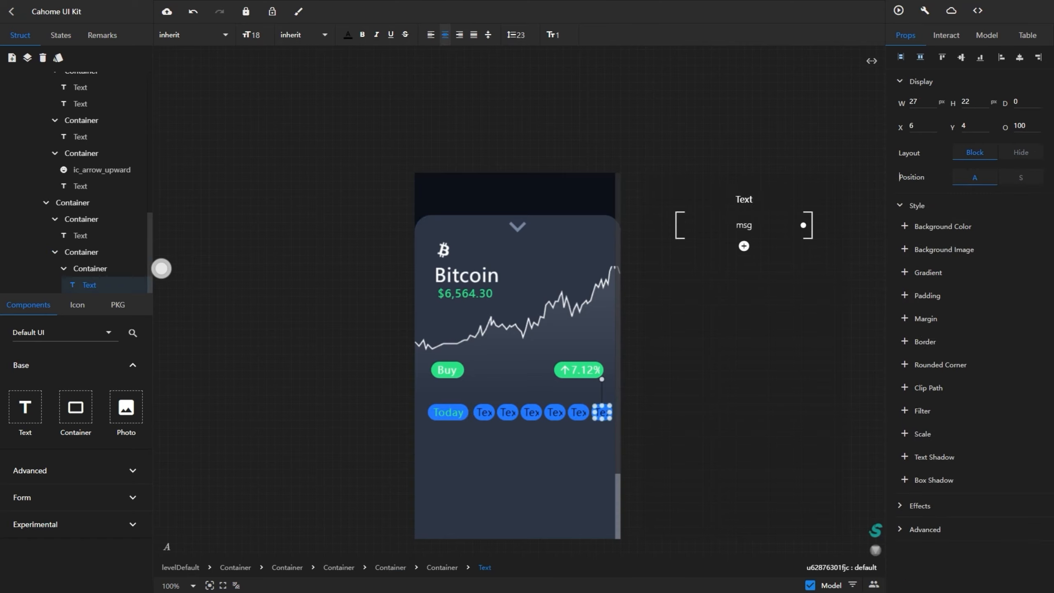
click(977, 35)
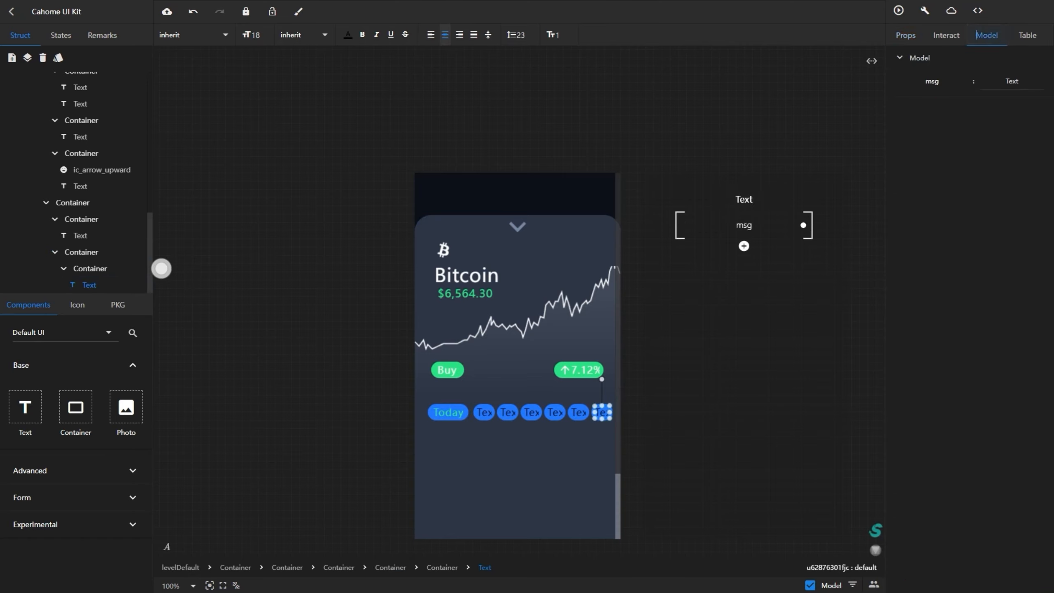
click(743, 246)
click(780, 275)
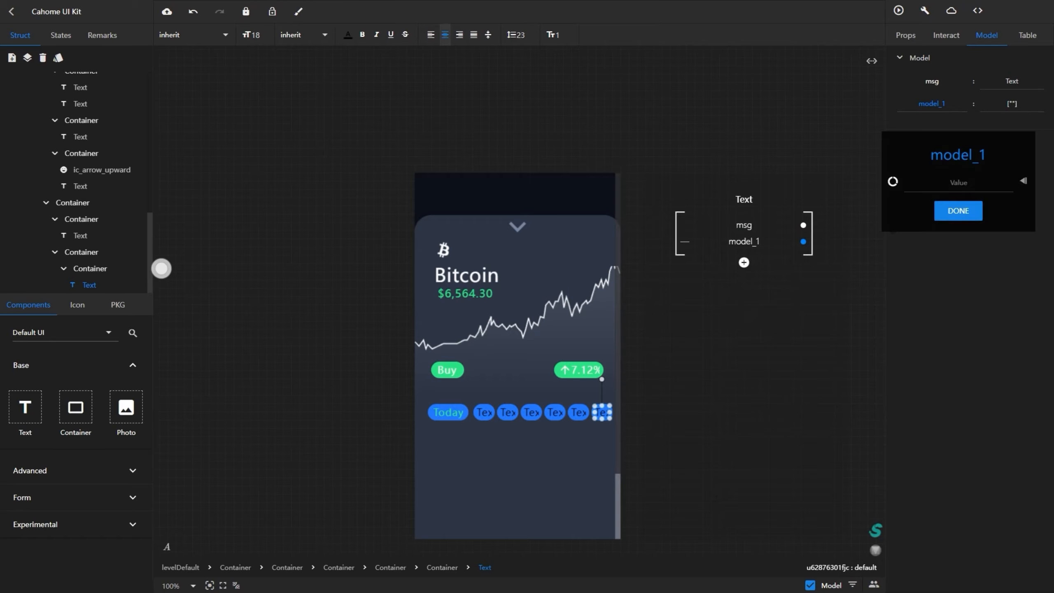
key(Return)
key(Return)
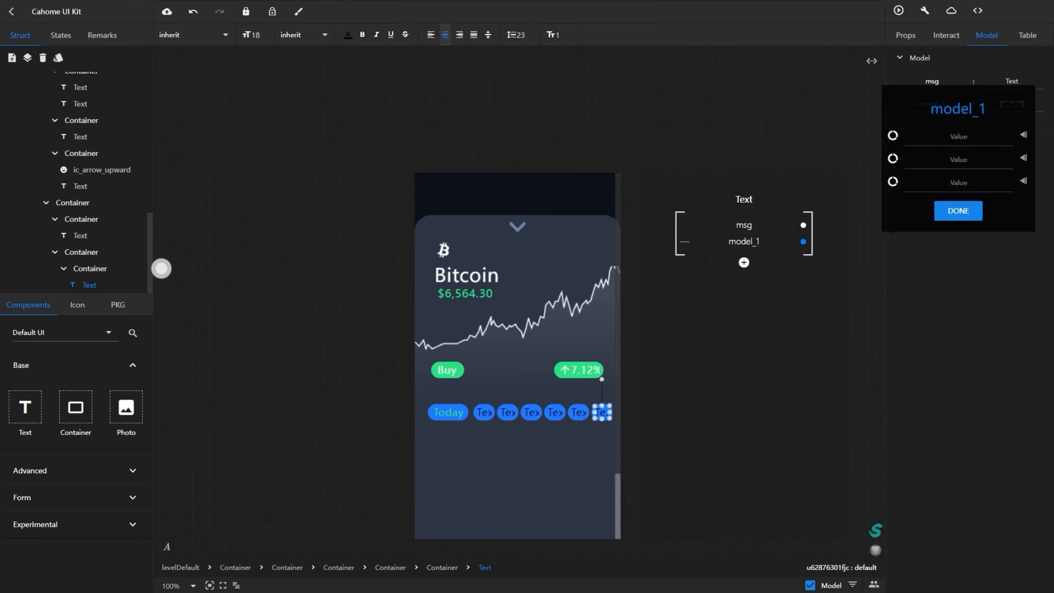
key(Return)
key(Return)
key(Return)
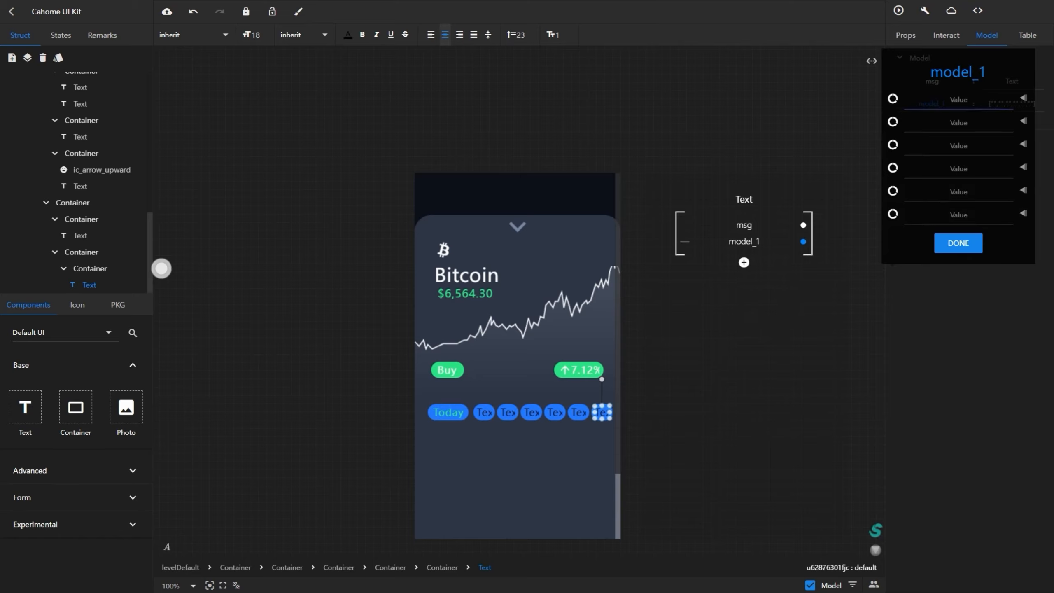
Fill the text's list variable with the values 1W, 1M, 3M, 6M, 1Y and ALL, and finish the list
text(1W)
key(Tab)
text(1M)
key(Tab)
text(1)
key(BackSpace)
text(3M)
key(Tab)
text(6M)
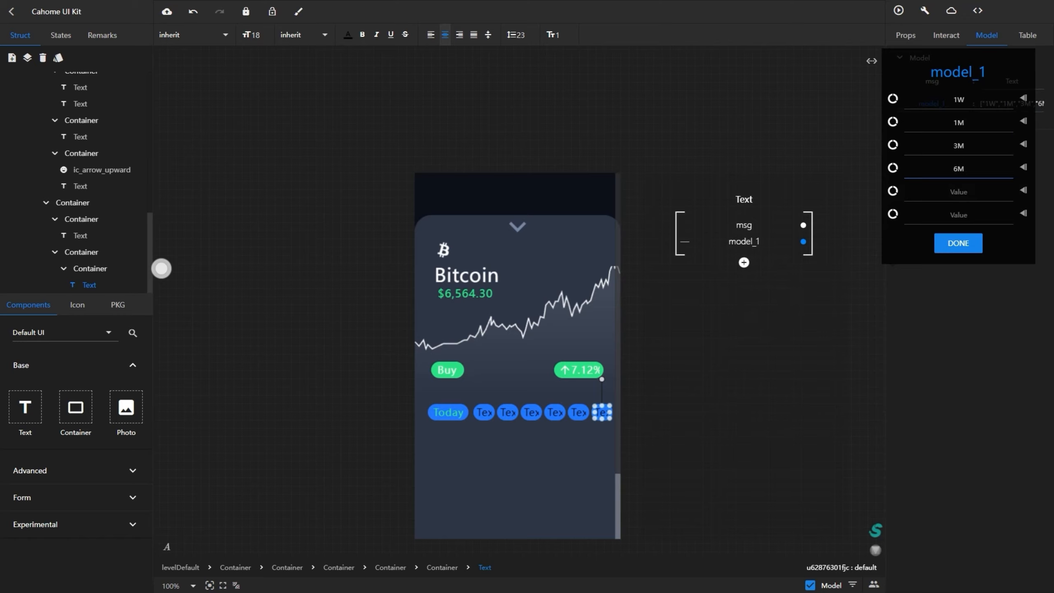
key(Tab)
text(1Y)
key(Tab)
text(ALL)
click(959, 244)
Rename the list variable to msg so that it replaces the text's default message
double_click(933, 104)
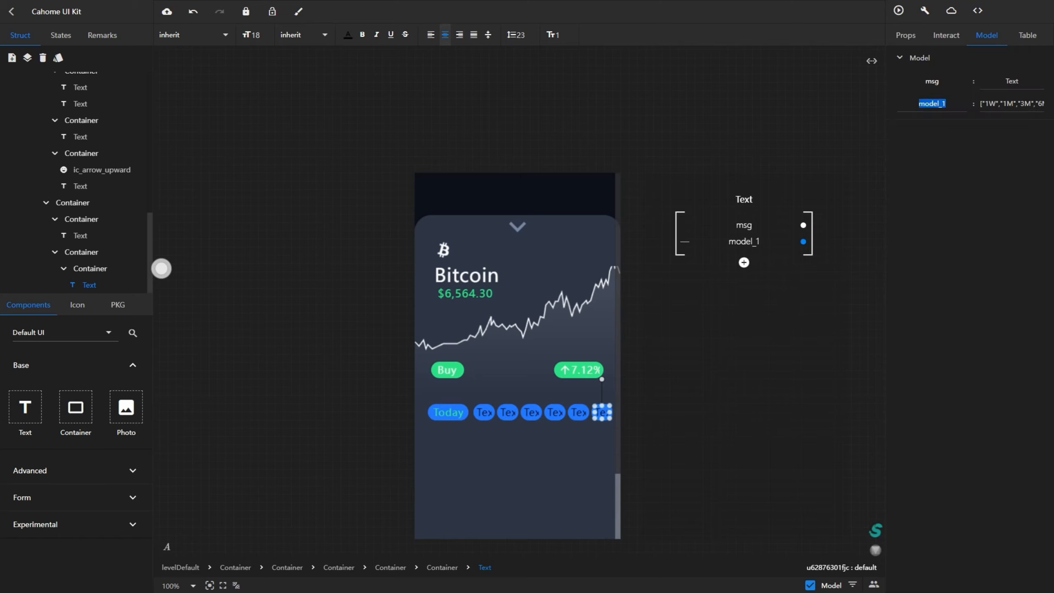
text(MSG)
double_click(936, 104)
text(msg)
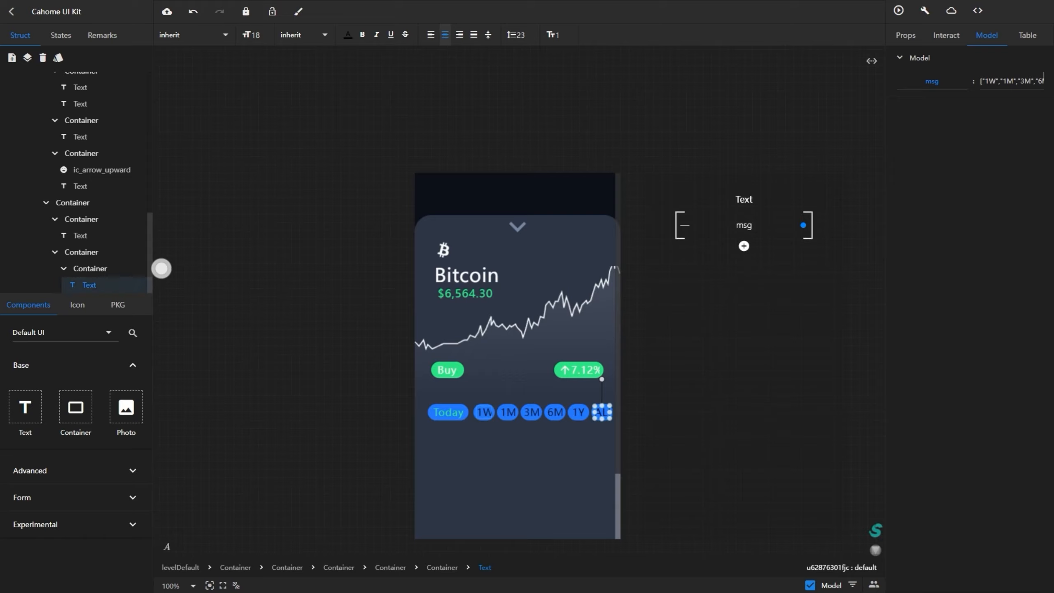
Set the font size of the small pills' text to 14
double_click(256, 35)
text(14)
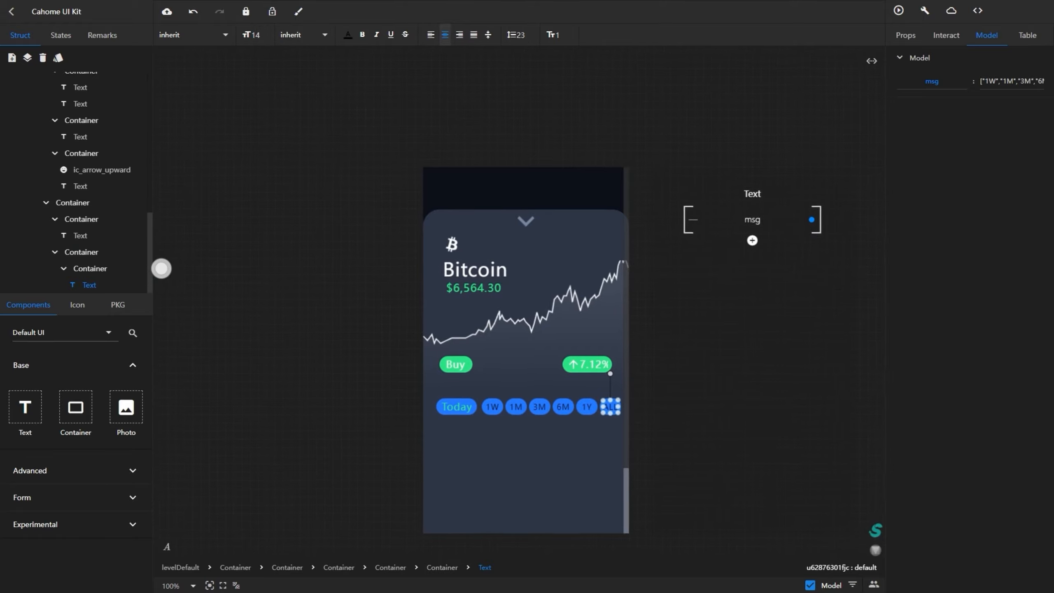
scroll(526, 350, down, 1)
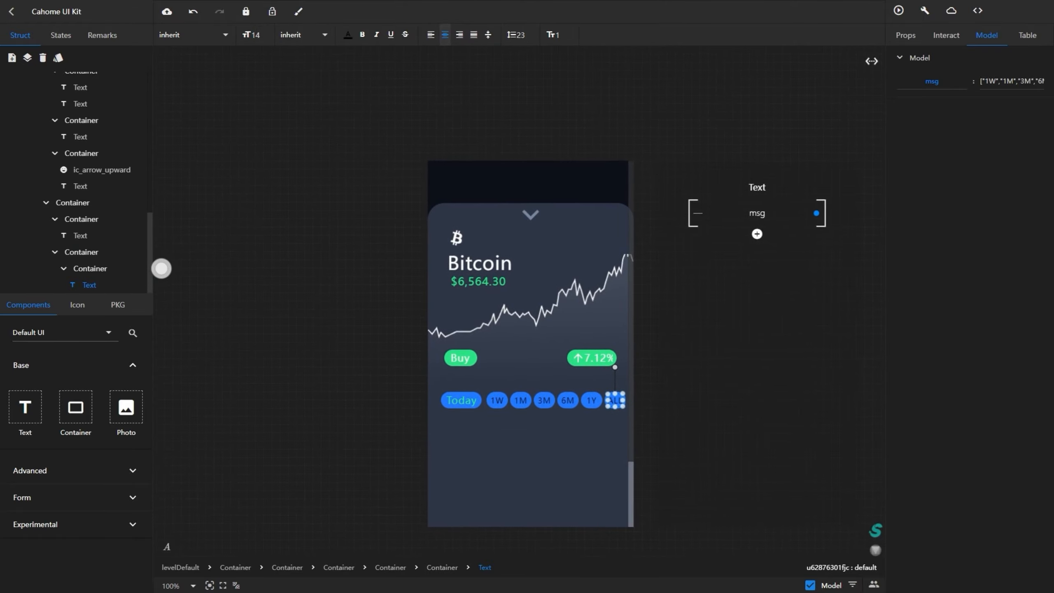
click(906, 36)
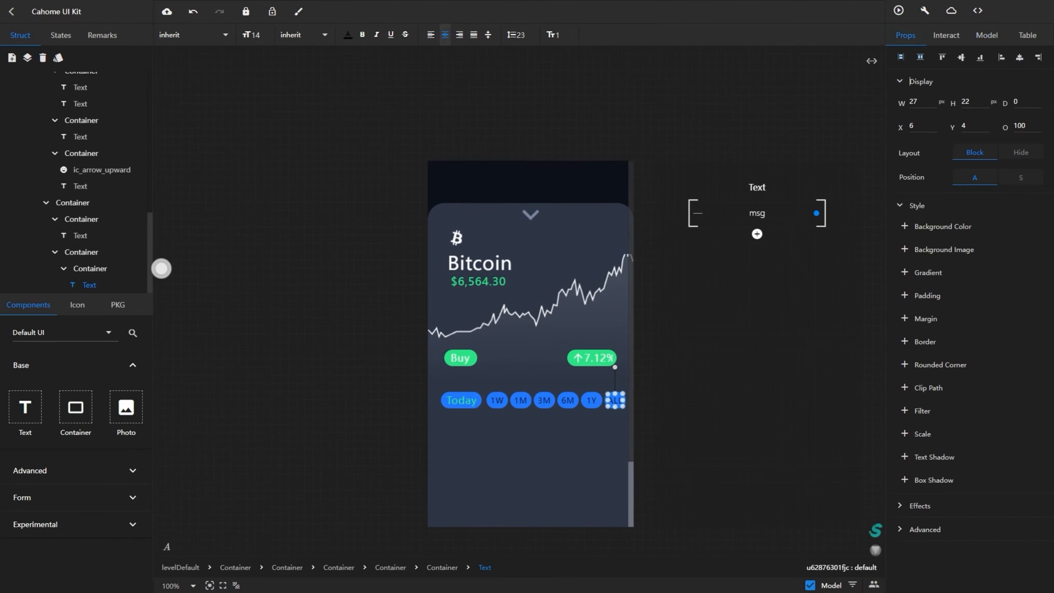
Color the text of the small pills and the Today text grey-blue #79879E
click(569, 445)
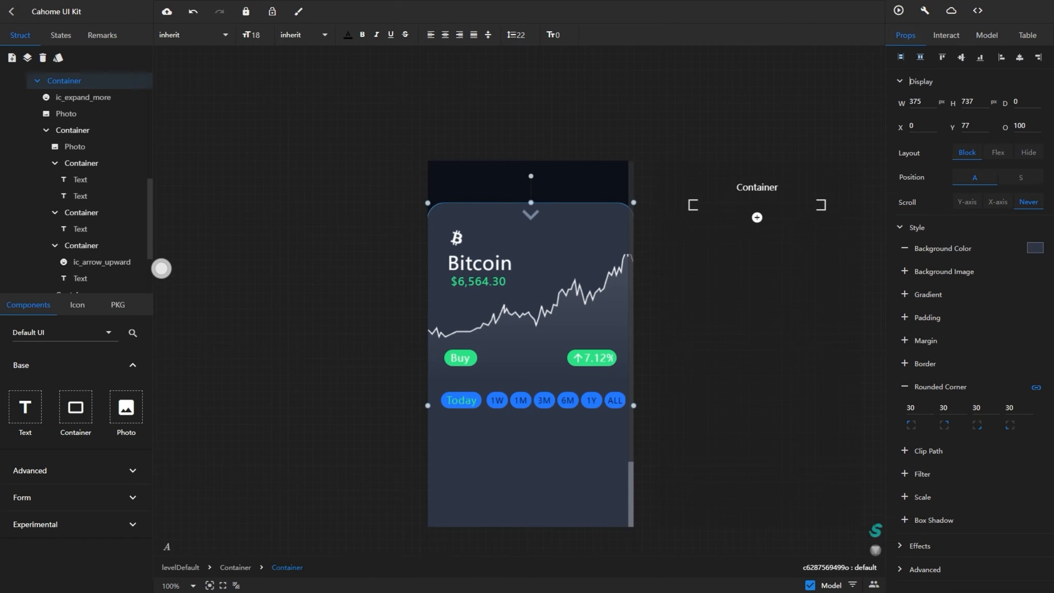
click(497, 400)
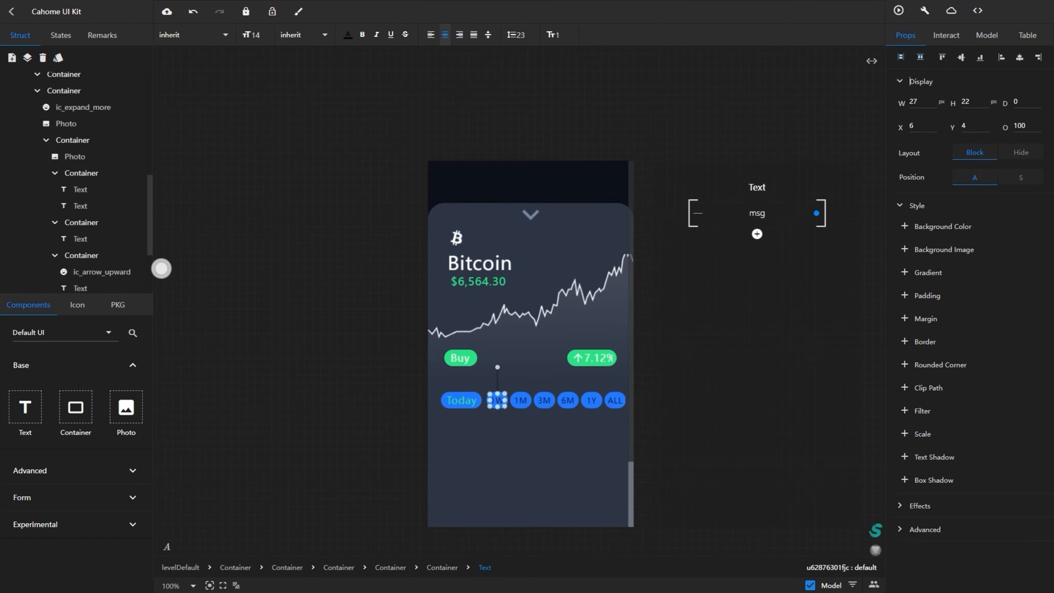
click(348, 35)
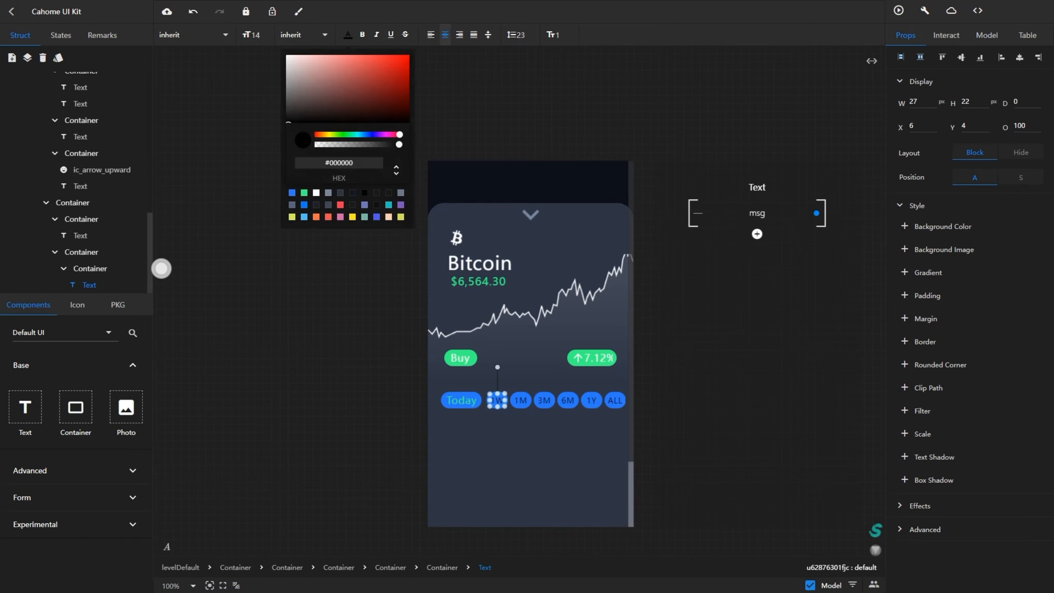
click(328, 193)
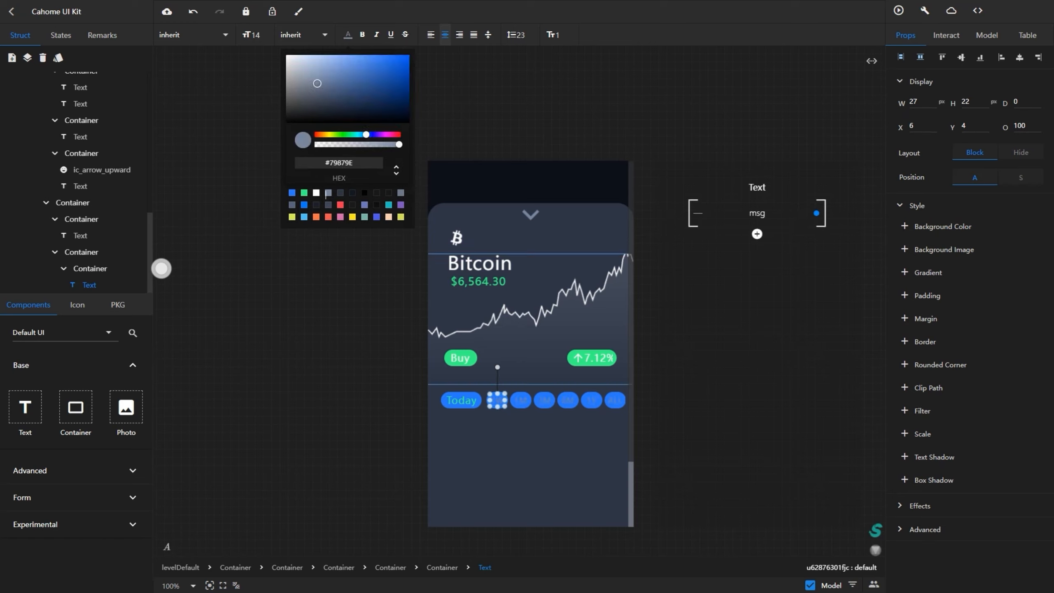
click(461, 400)
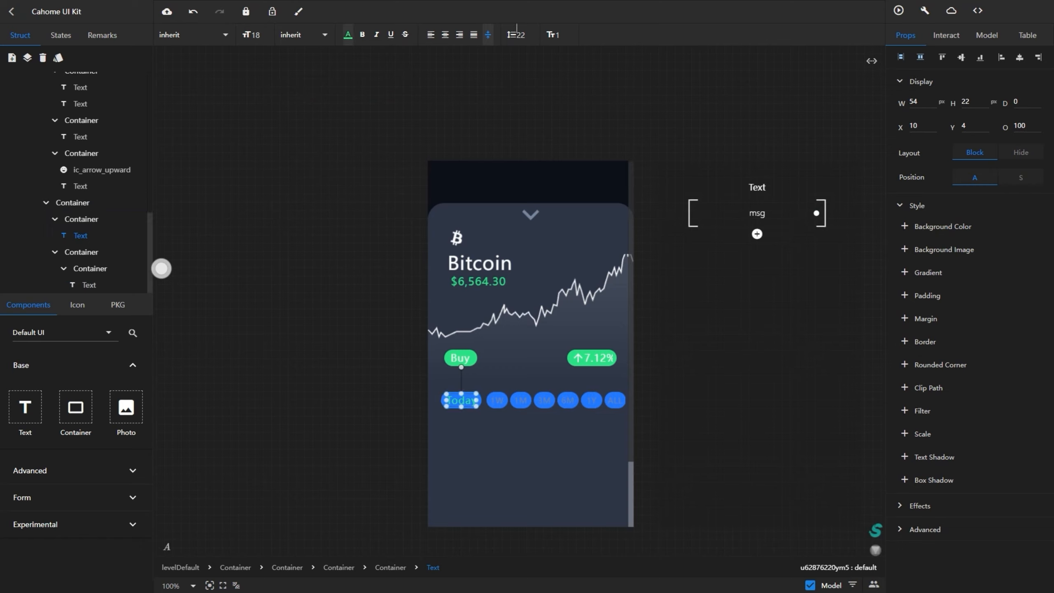
click(348, 34)
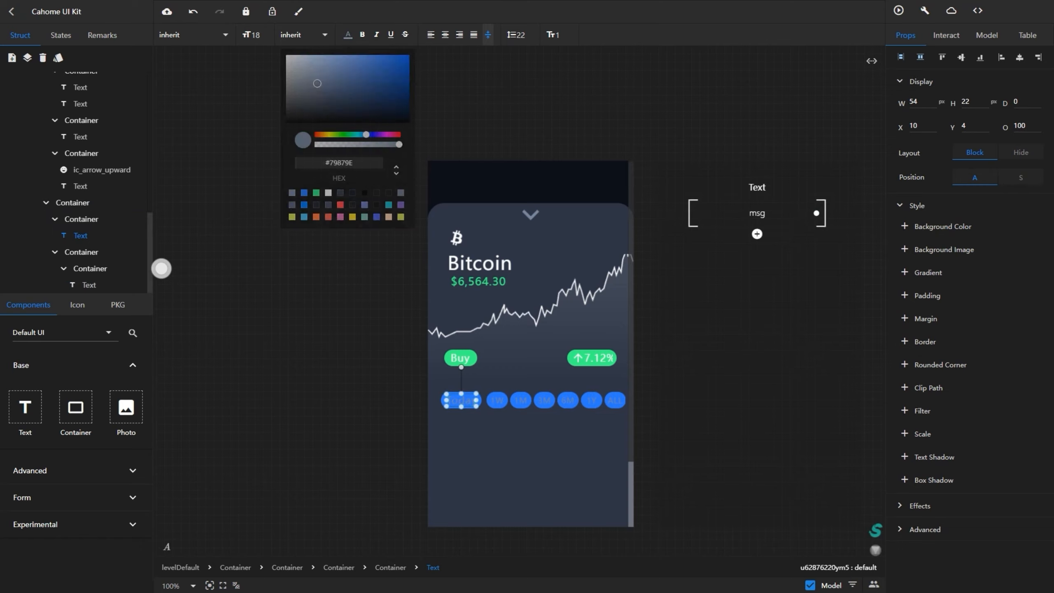
Add a state to the text of the small pills and name it default:$1 to target the 1M copy
click(89, 285)
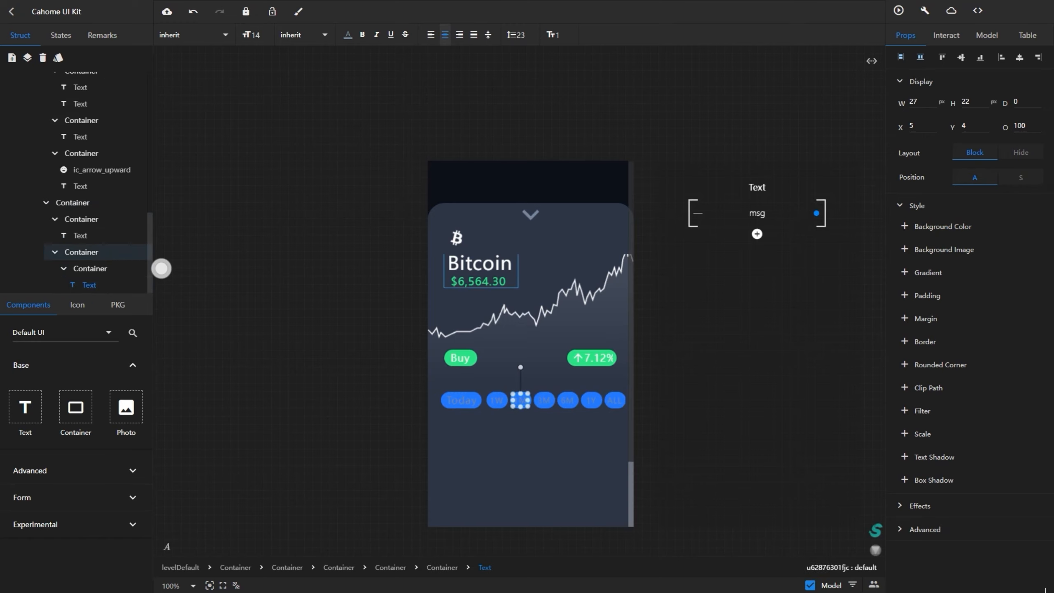
click(60, 36)
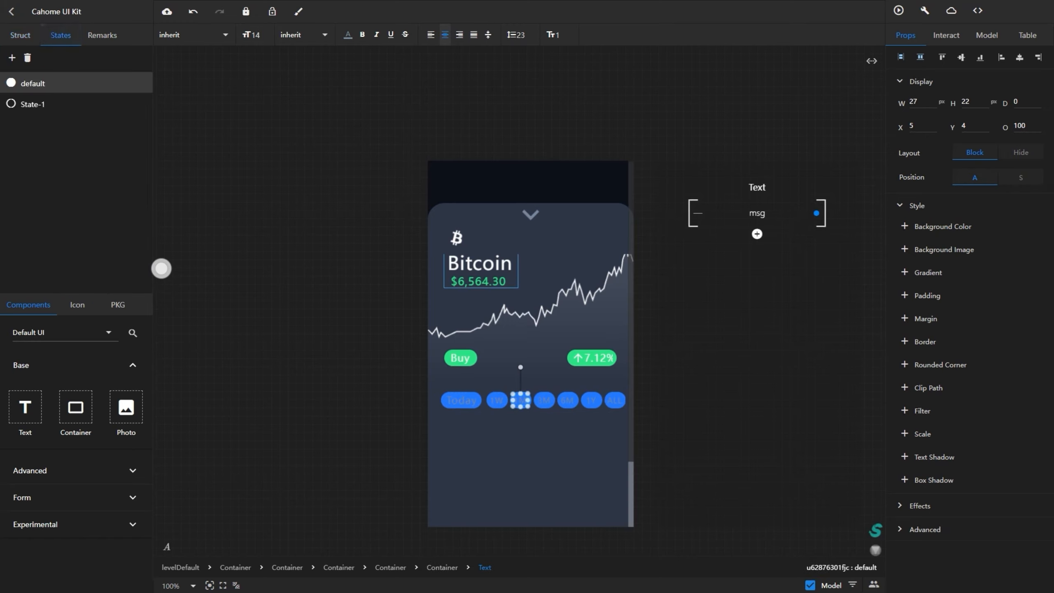
click(33, 104)
drag(45, 104, 20, 105)
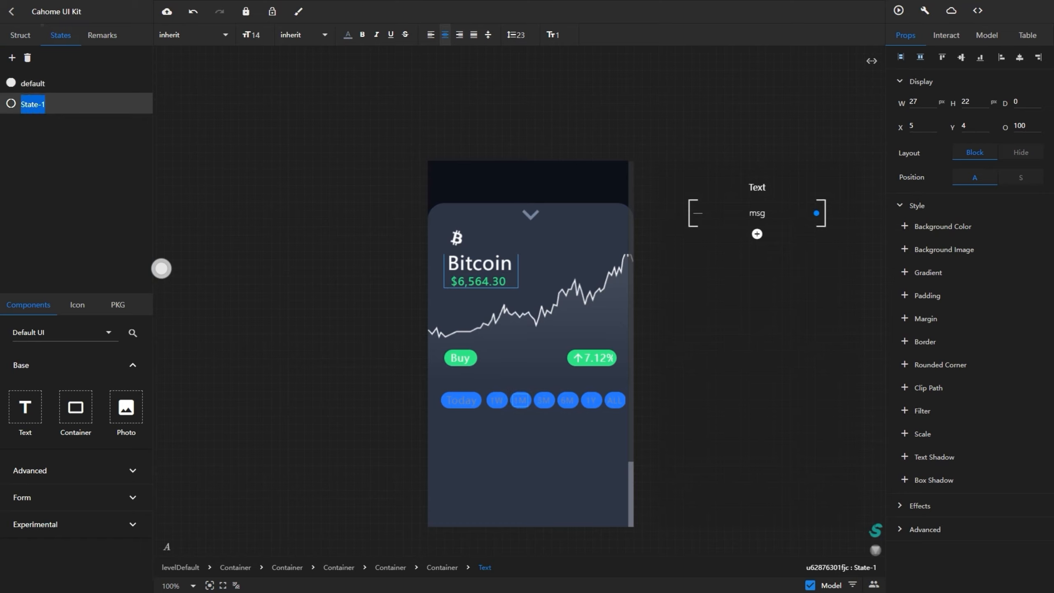
text(default:$1)
key(Return)
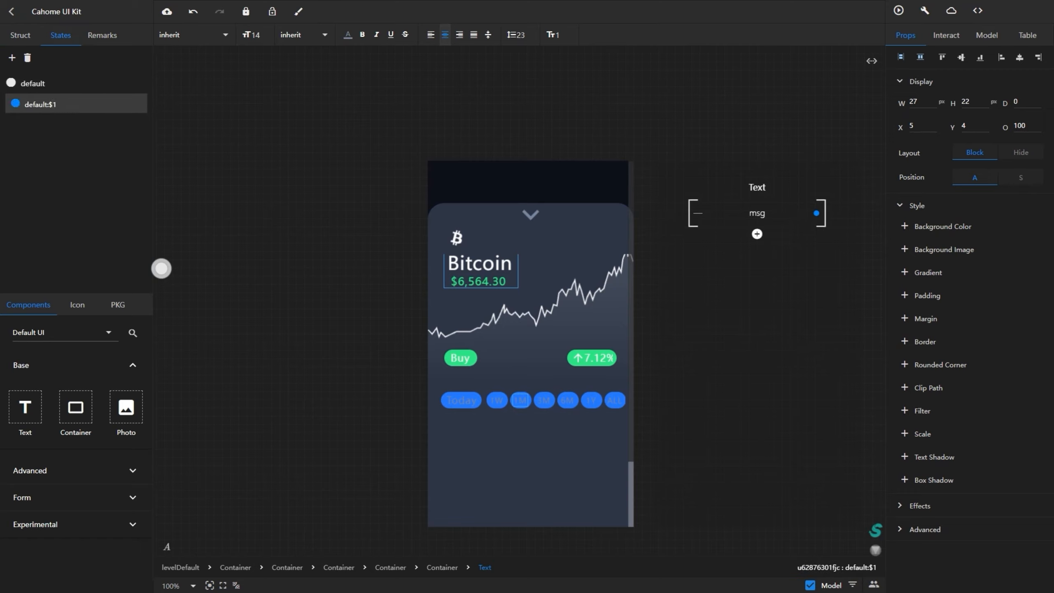
Set the text color to white in the default:$1 state of the 1M label
click(348, 34)
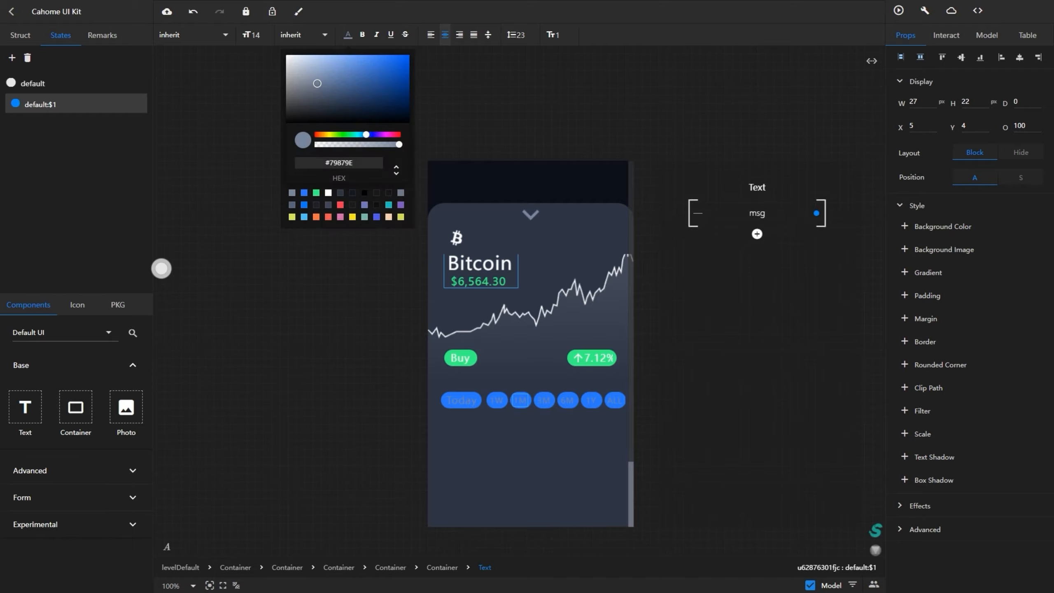
click(328, 193)
mouse_move(353, 266)
mouse_down()
mouse_move(366, 267)
mouse_move(357, 264)
mouse_up()
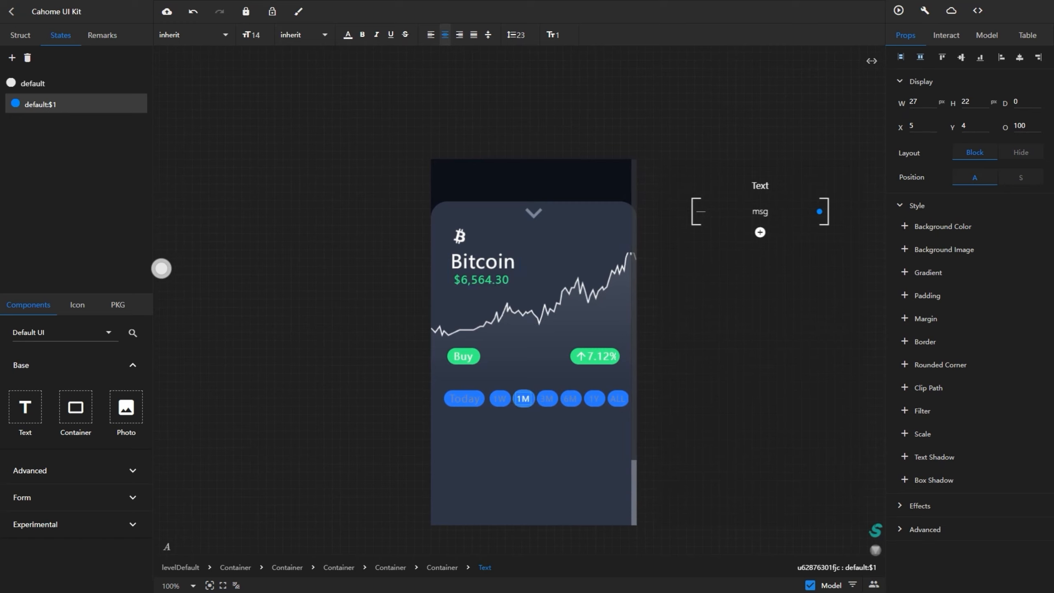
Add a state to the 1M pill's container and name it default:$1
click(524, 398)
click(11, 58)
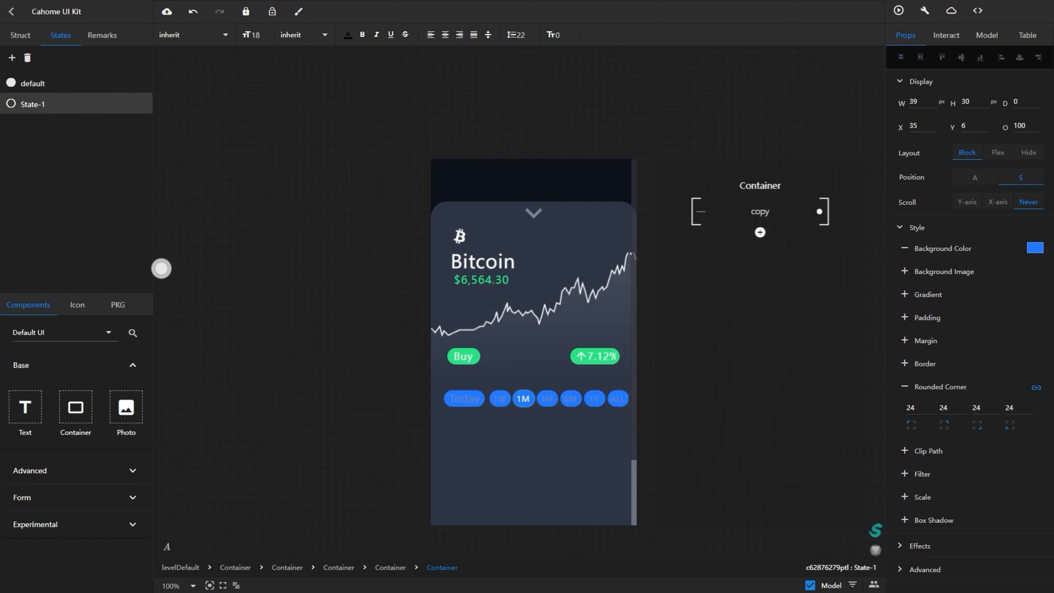
key(BackSpace)
key(BackSpace)
key(BackSpace)
key(BackSpace)
key(BackSpace)
key(BackSpace)
text(defaulk)
key(BackSpace)
key(BackSpace)
text(lt)
text(:$)
text(2)
key(Return)
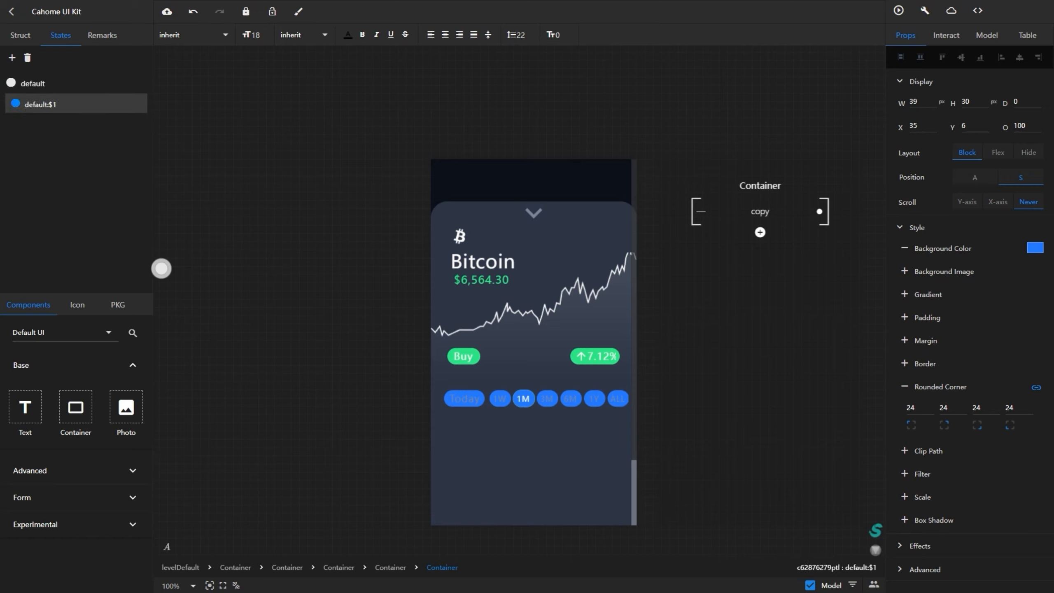
Try black and then a dark slate background for the 1M pill in its default:$1 state
click(1035, 248)
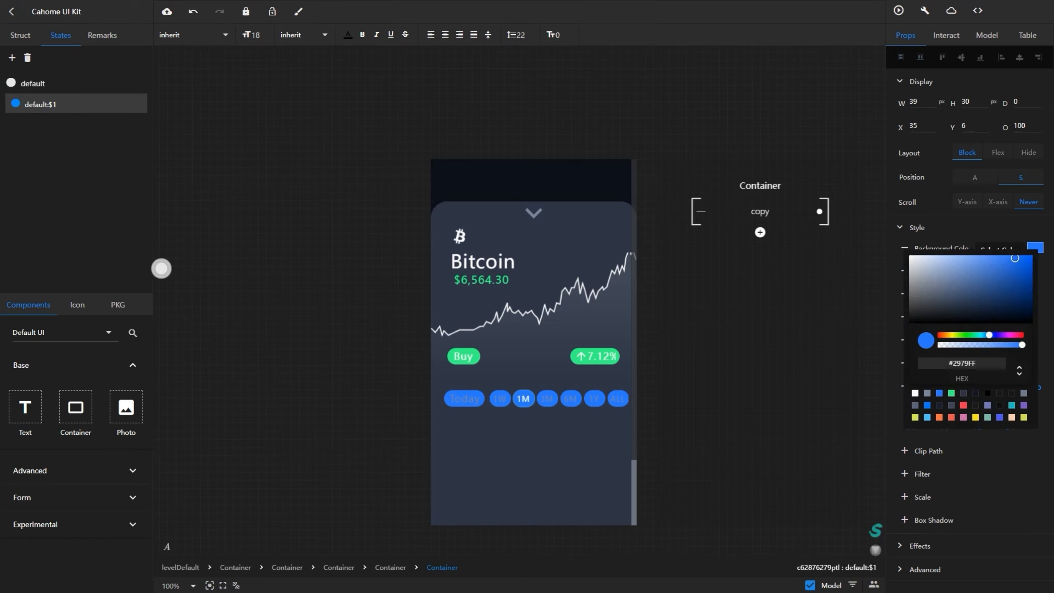
click(988, 393)
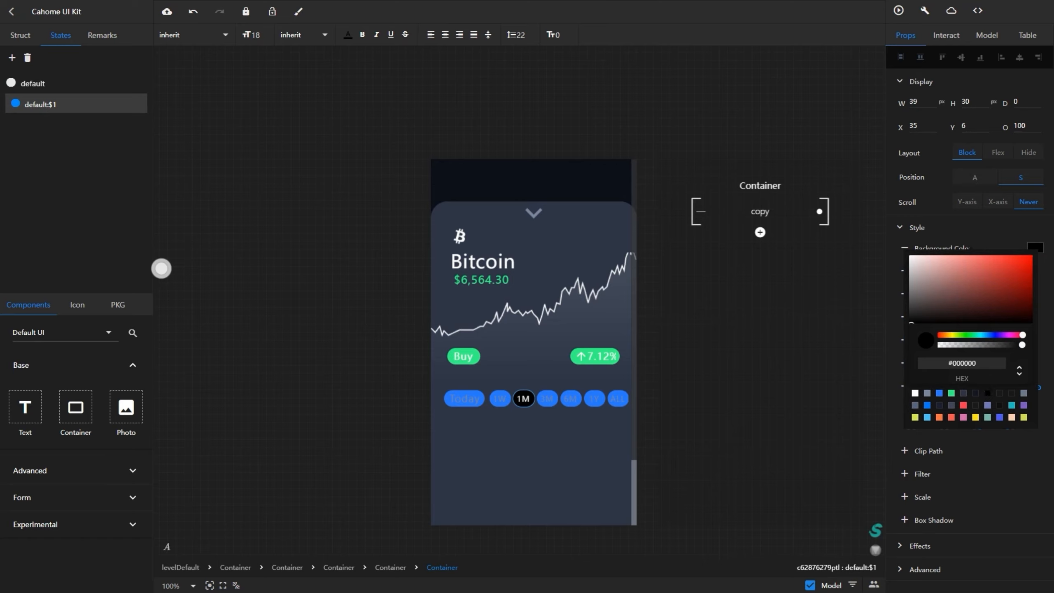
click(963, 393)
click(536, 380)
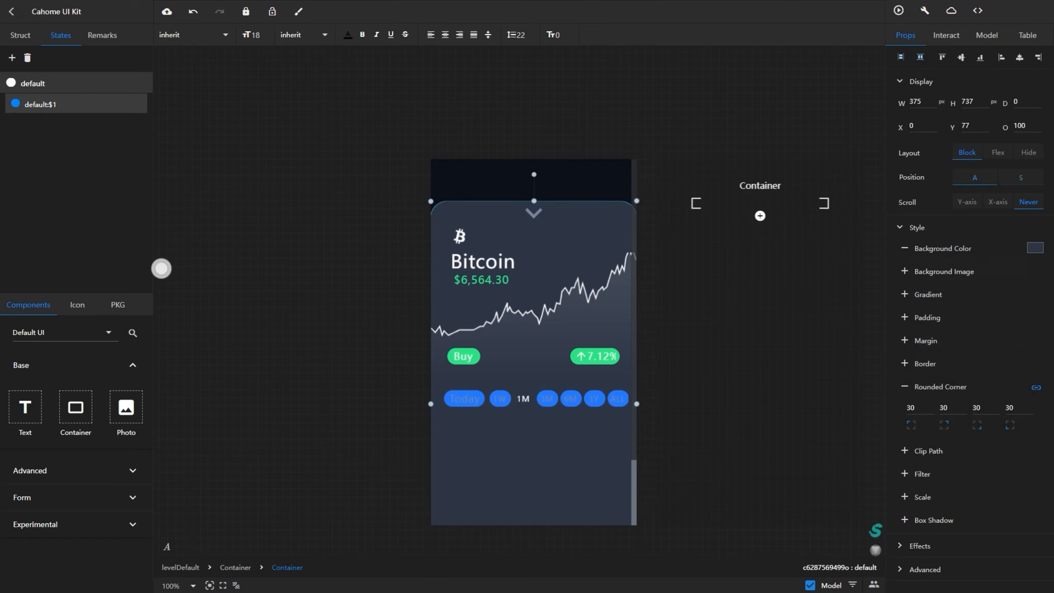
Set the 1M pill container's background in the default:$1 state to the semi-transparent dark color #19191950
click(524, 398)
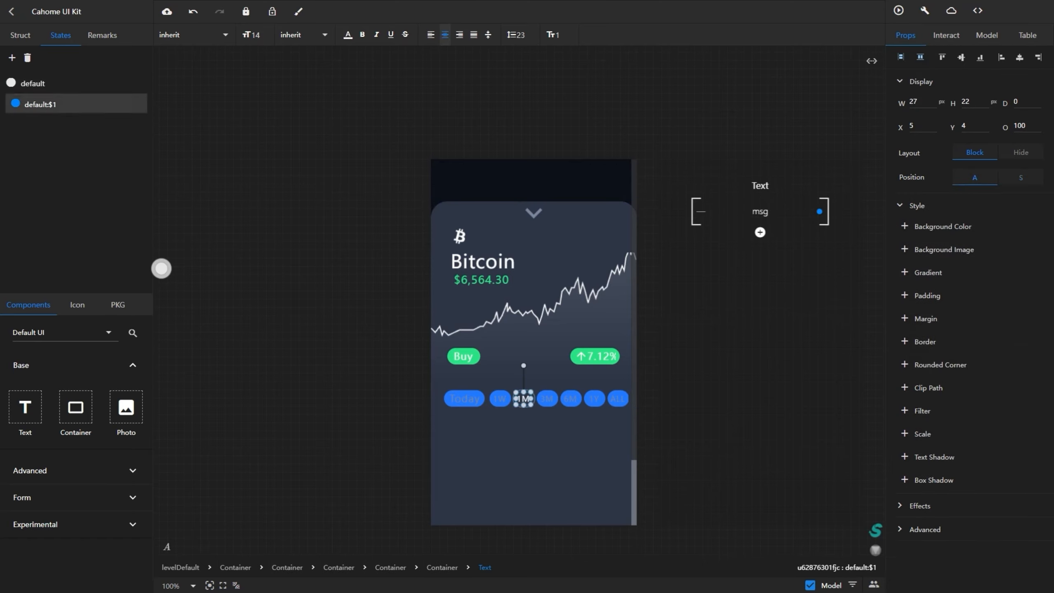
click(533, 399)
click(1035, 248)
click(1010, 393)
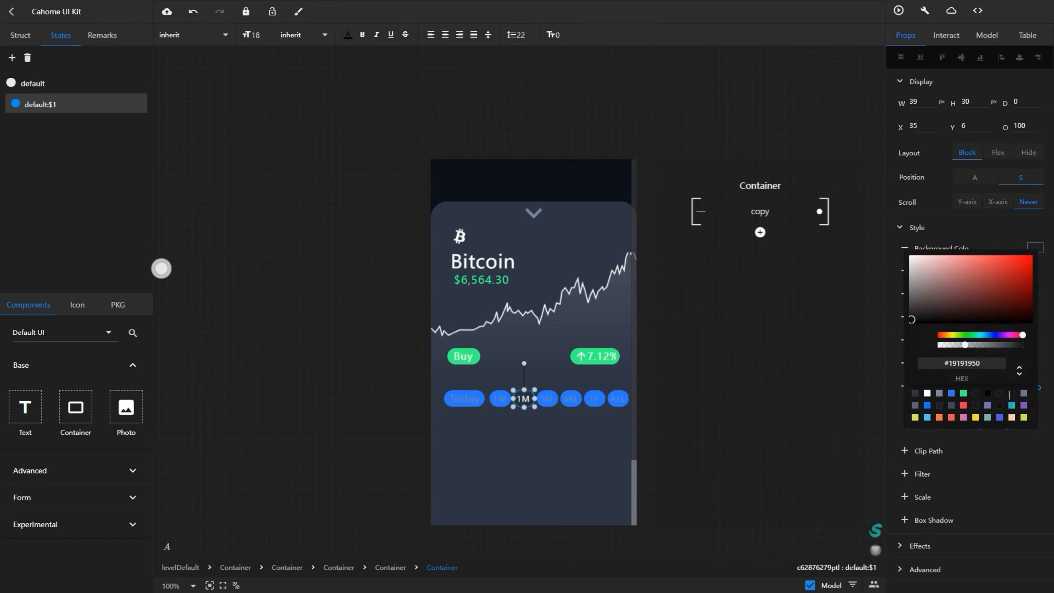
drag(965, 345, 982, 345)
click(1011, 393)
click(519, 439)
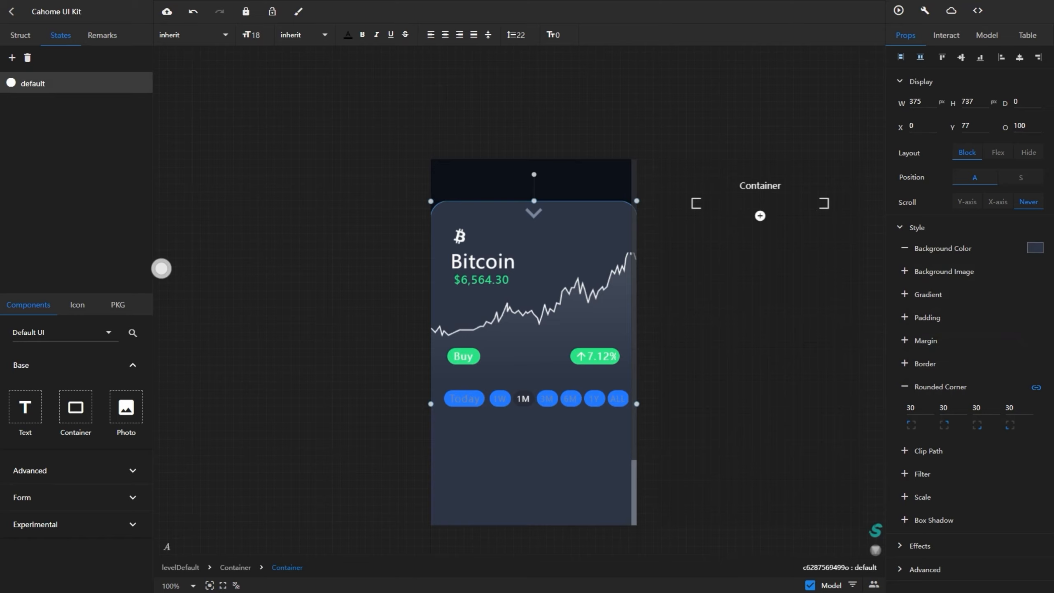
Check the background color of the 1M pill container in its default:$1 state
click(524, 399)
click(40, 105)
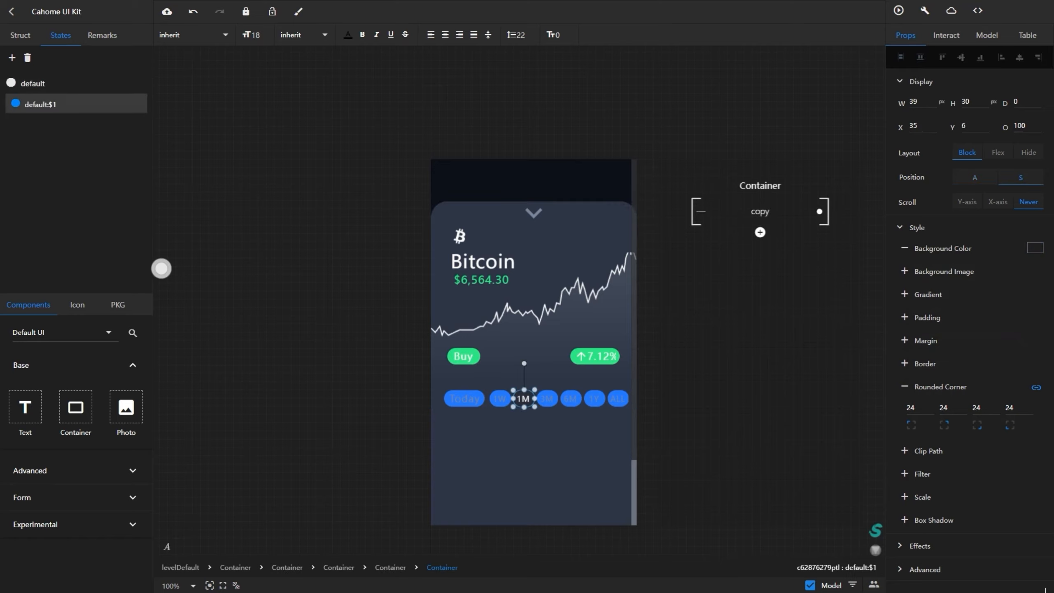
click(1035, 248)
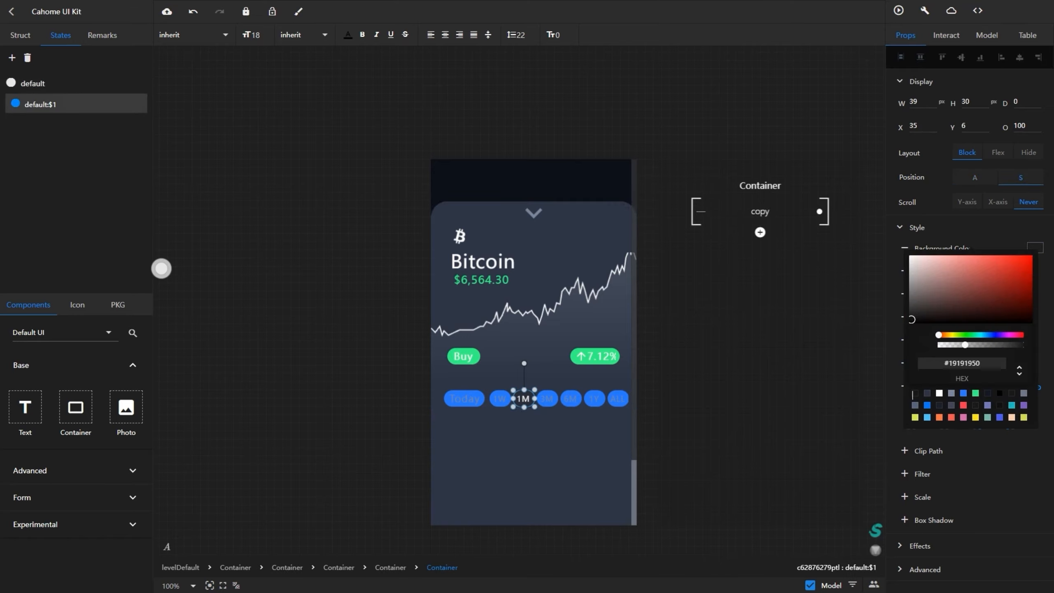
click(524, 440)
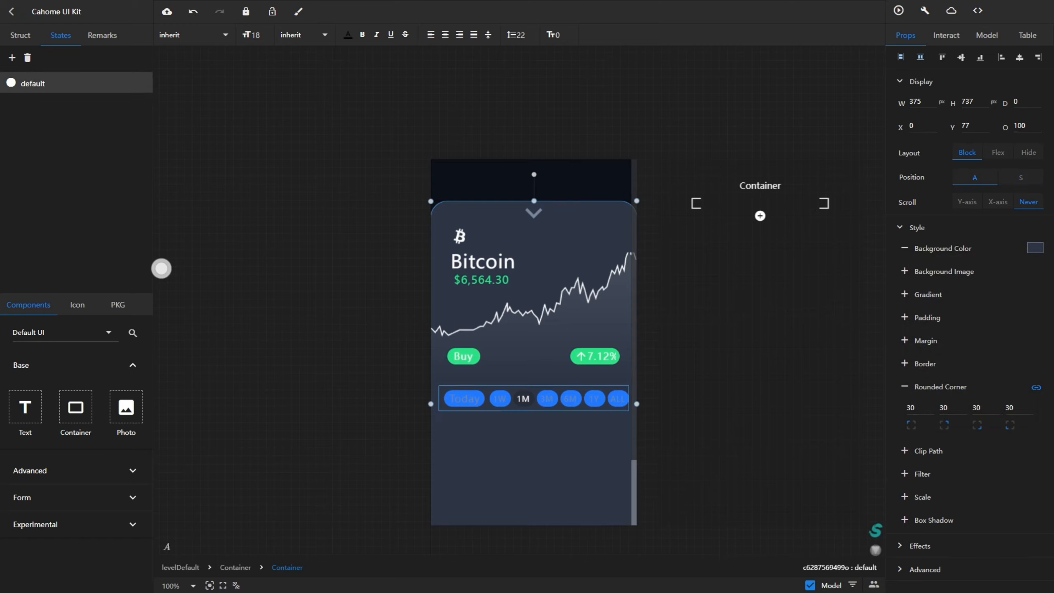
Add a container below the time-range pill row, set its width to 345 px and center it horizontally in the panel
scroll(533, 342, down, 2)
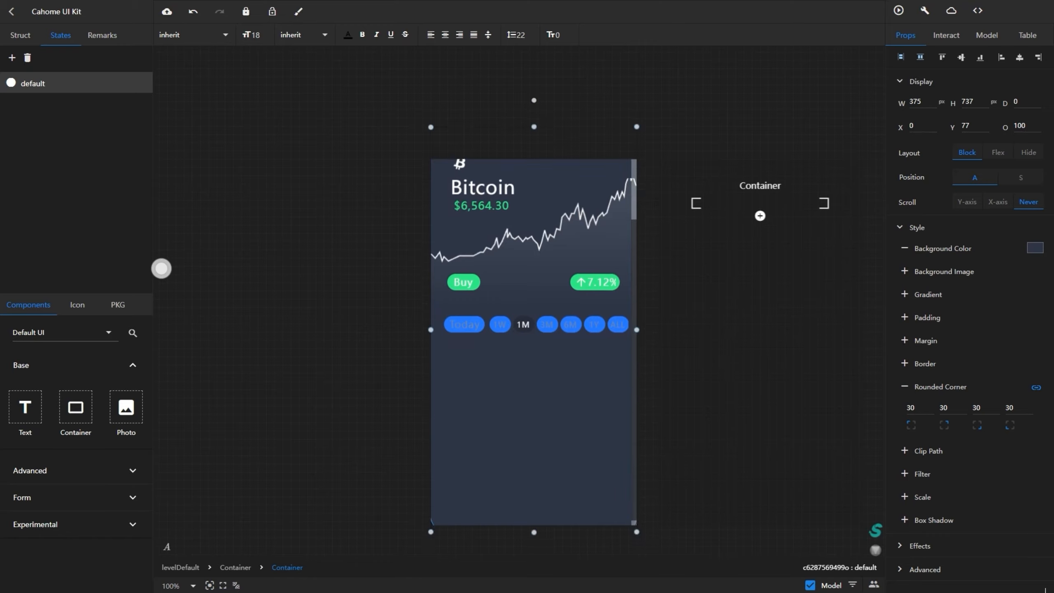
drag(126, 407, 550, 434)
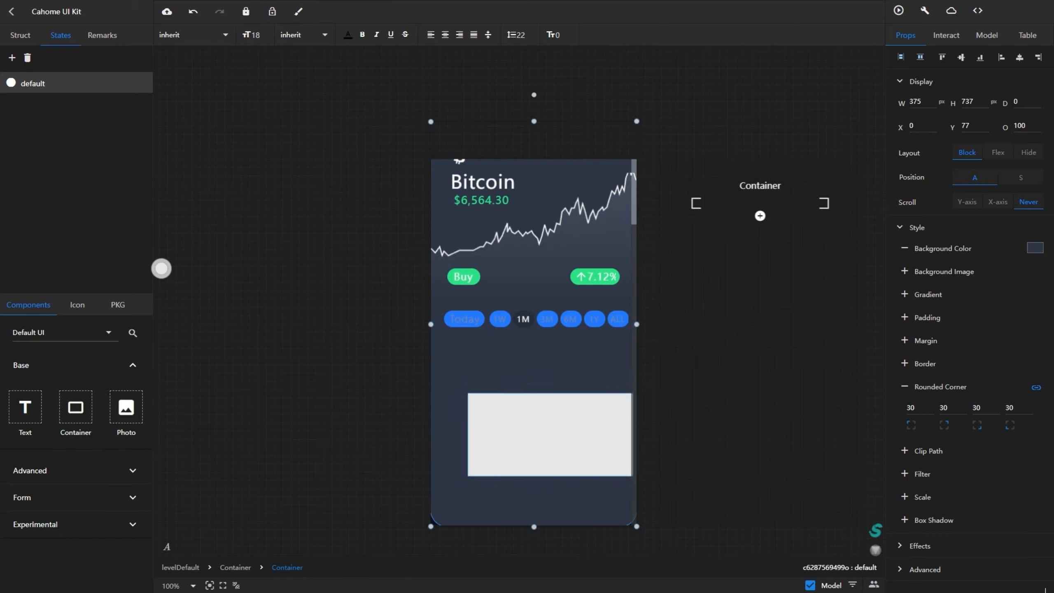
click(550, 434)
double_click(915, 101)
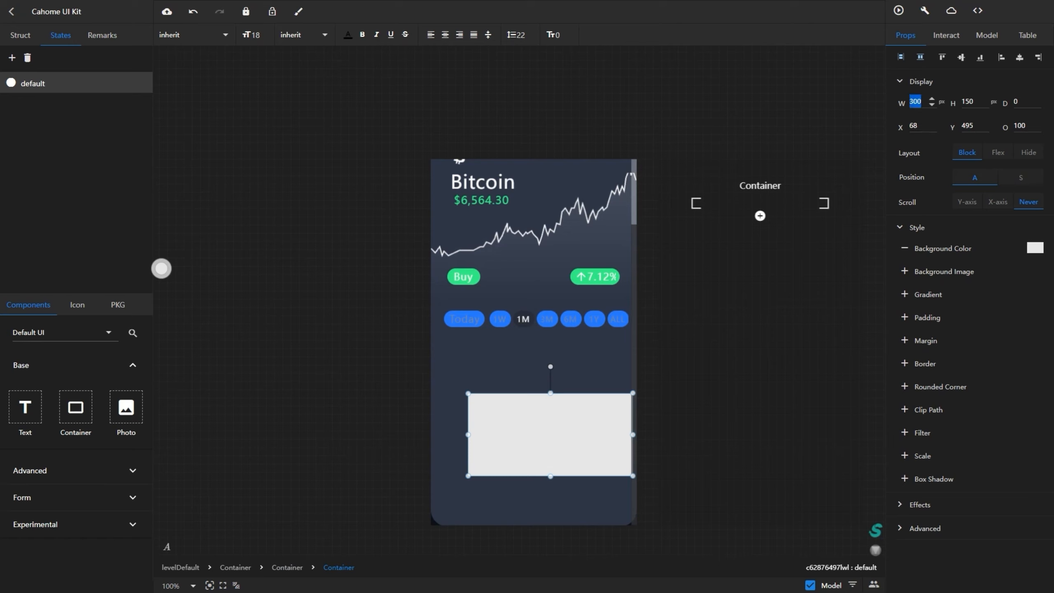
text(345)
key(Return)
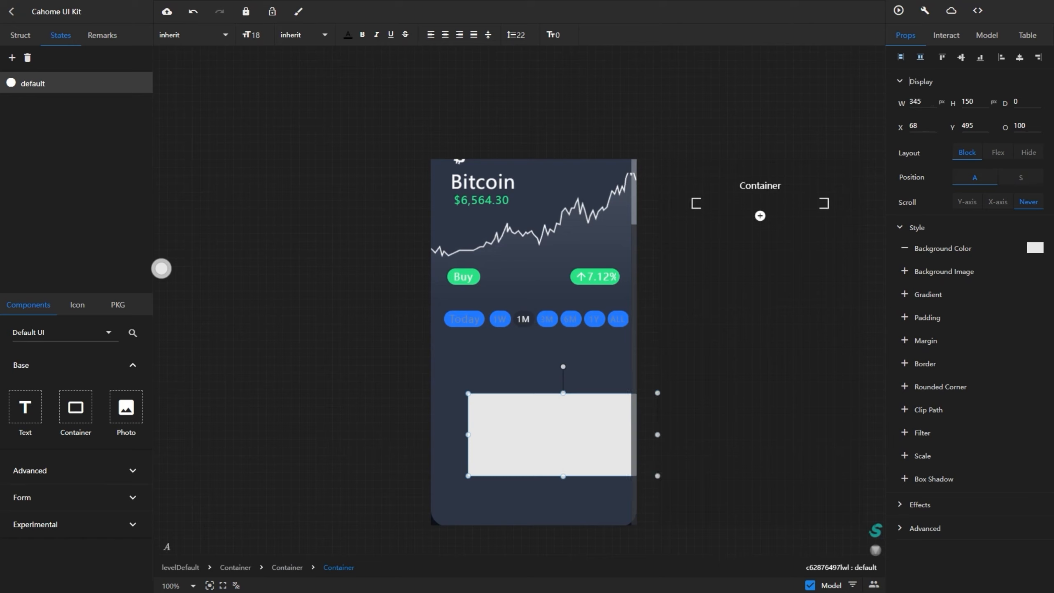
click(961, 58)
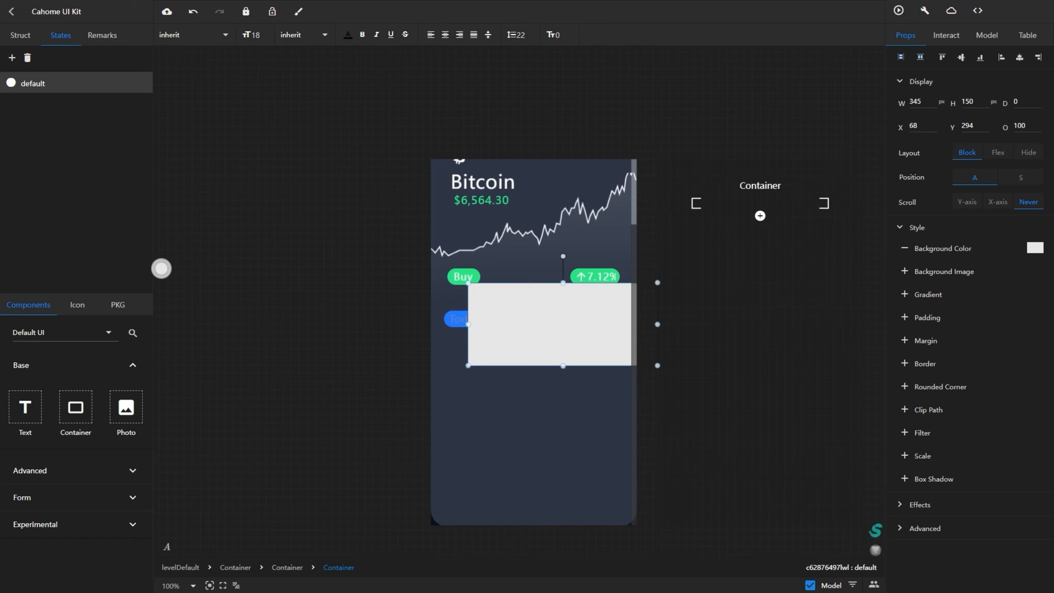
click(1020, 58)
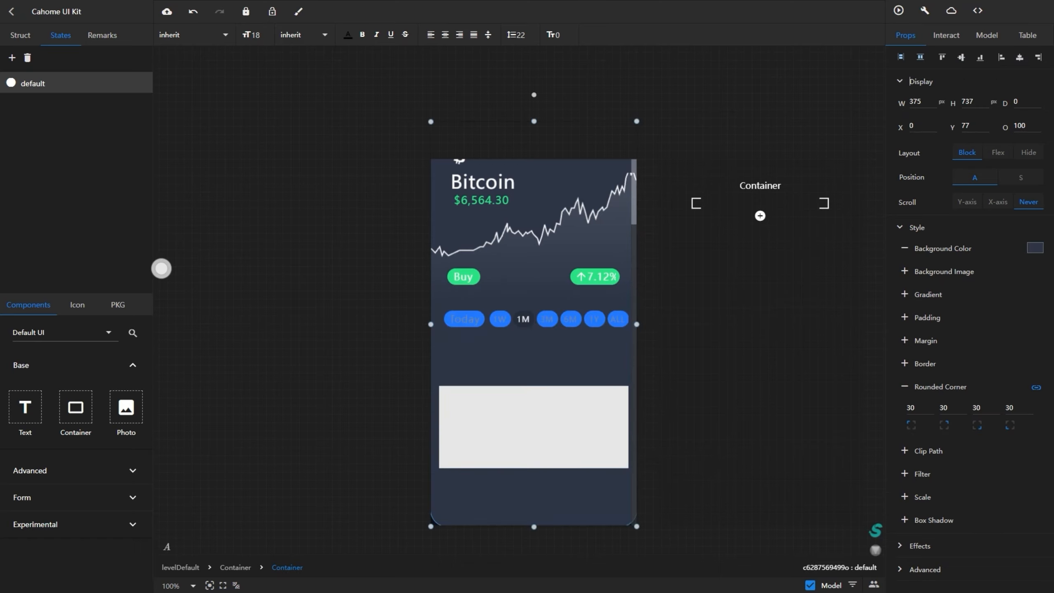
Unlink the corner radii of the Bitcoin panel and set its two bottom corners to 0
click(1036, 387)
double_click(977, 408)
text(0)
double_click(1009, 408)
text(0)
Recenter the white container horizontally, stretch it to about 288 px high starting just below the pills, and remove its background color
drag(534, 427, 537, 425)
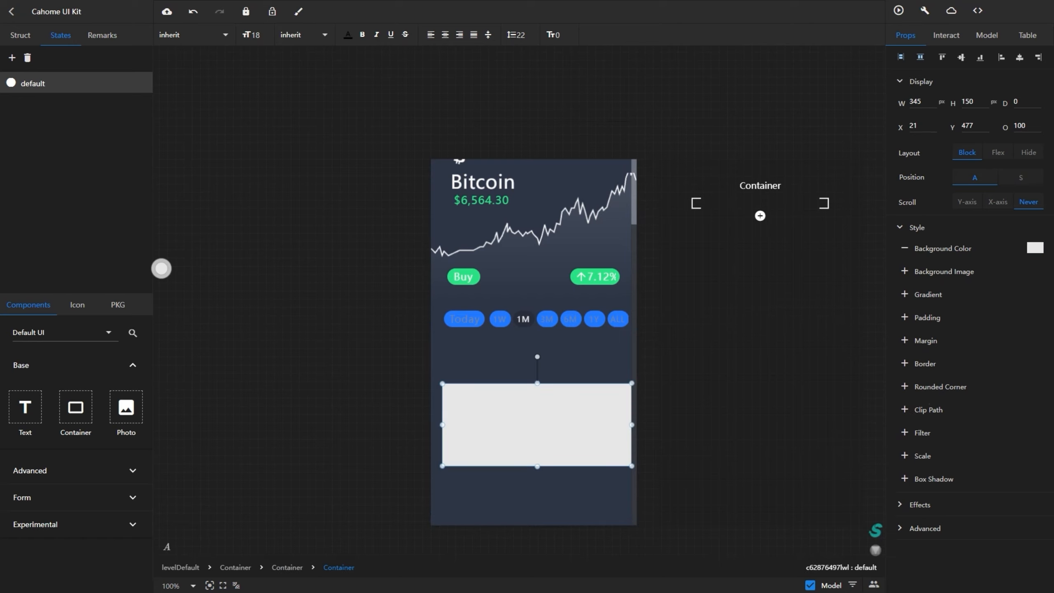
click(1020, 57)
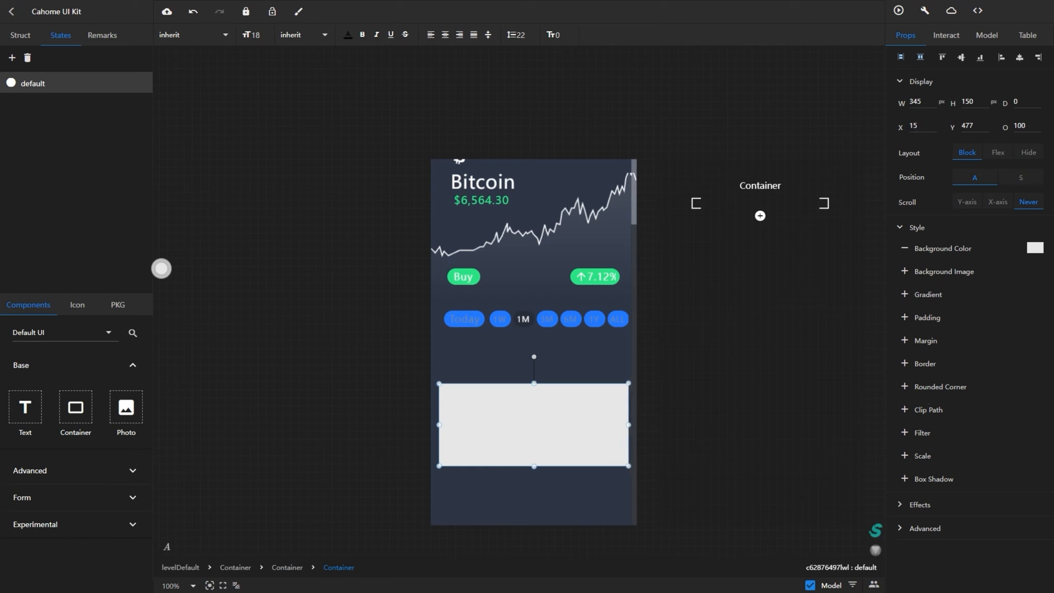
drag(534, 383, 535, 342)
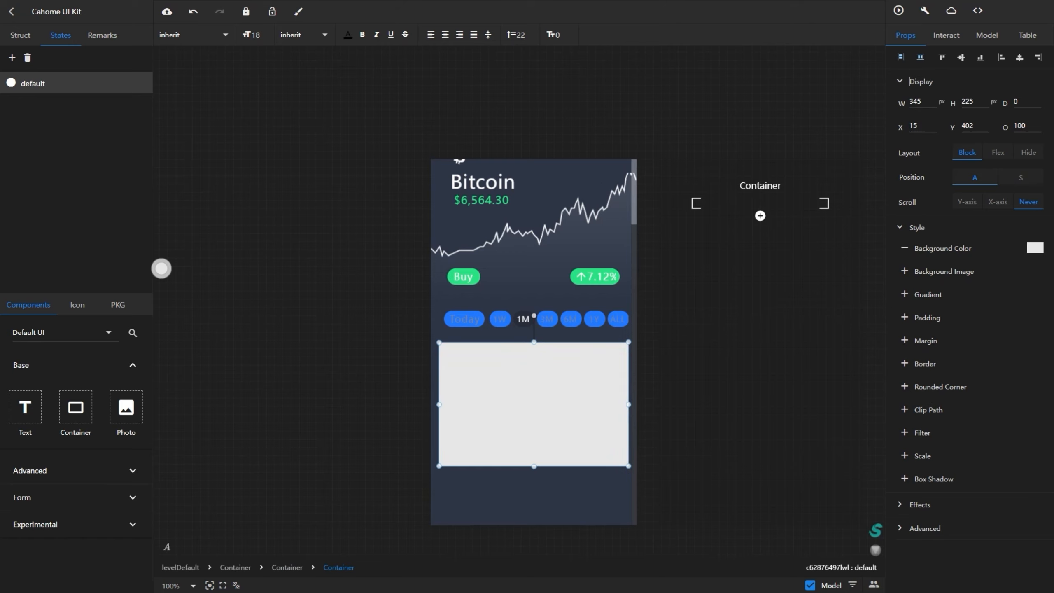
drag(535, 465, 534, 501)
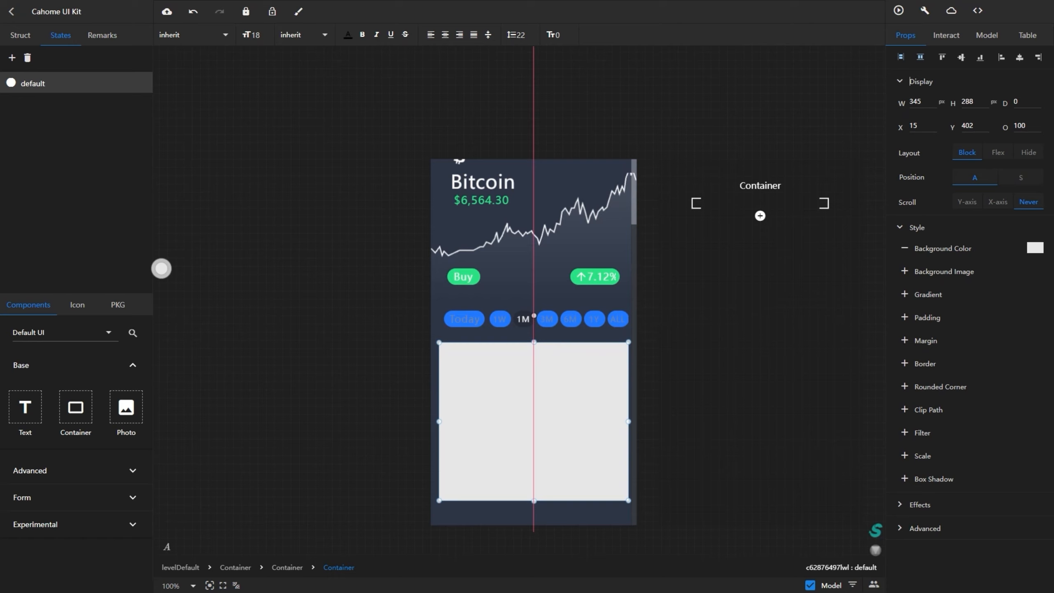
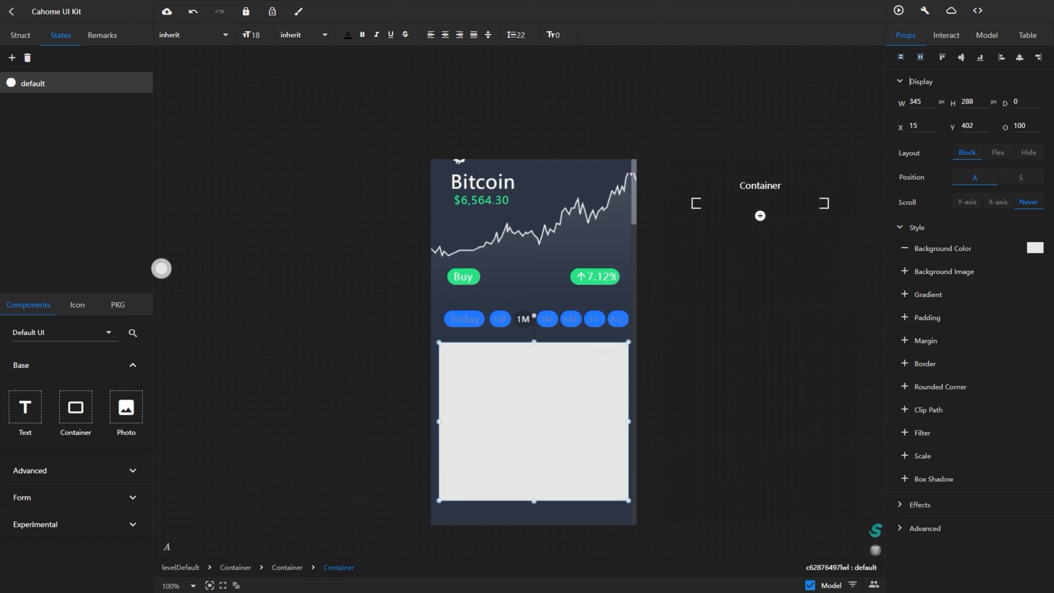
click(905, 248)
Add a container inside the transparent one, size it 325 × 72 px and center it horizontally
drag(75, 407, 462, 367)
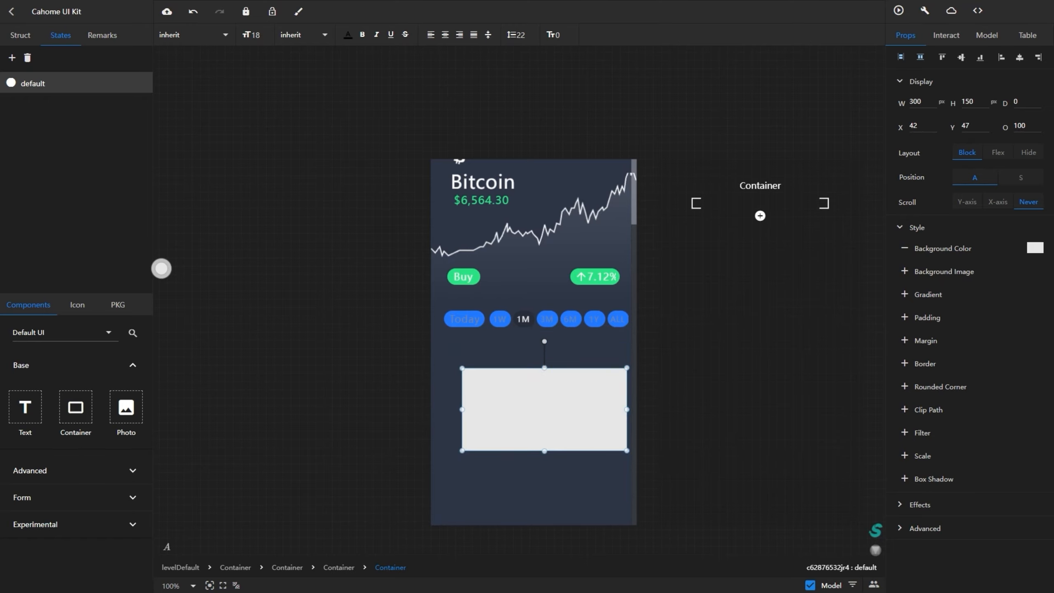
double_click(916, 101)
key(Tab)
text(42)
key(BackSpace)
key(BackSpace)
text(72)
key(Return)
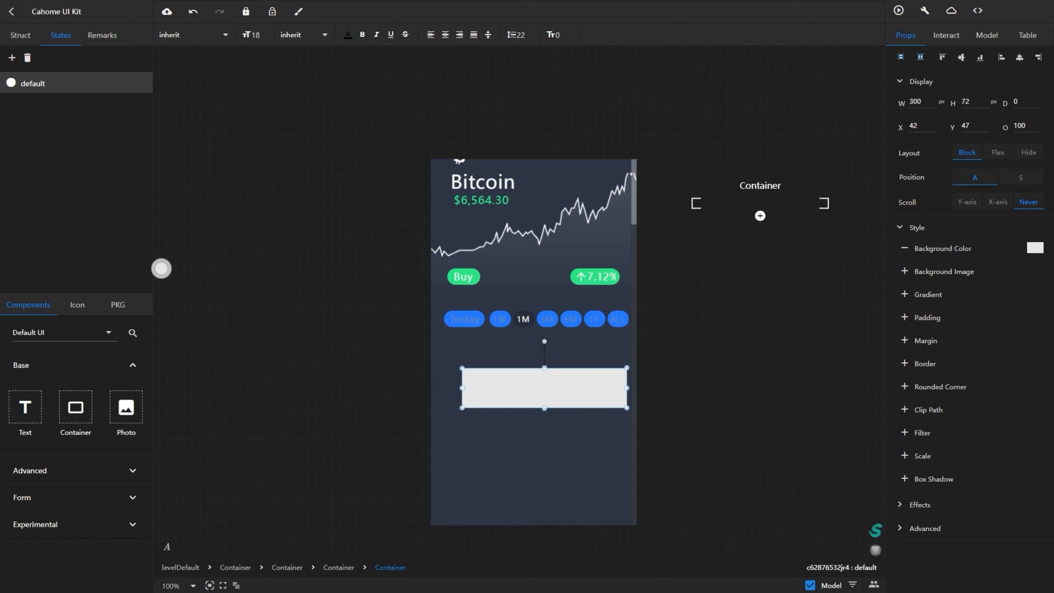
double_click(915, 101)
text(325)
key(Return)
click(1019, 57)
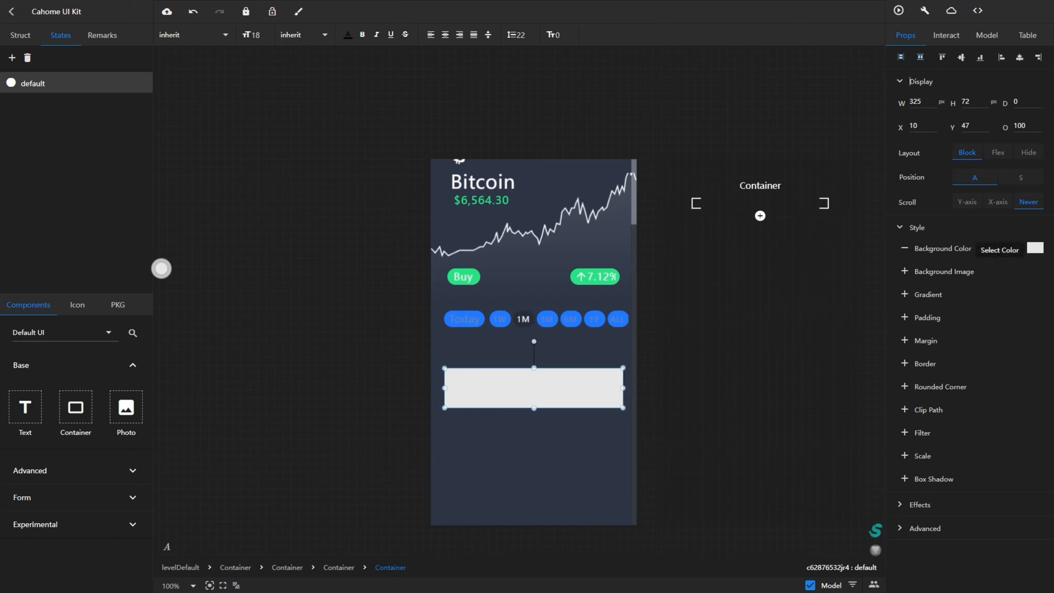
Remove the row container's background and give it only a 1 px bottom border in #79879E
click(905, 248)
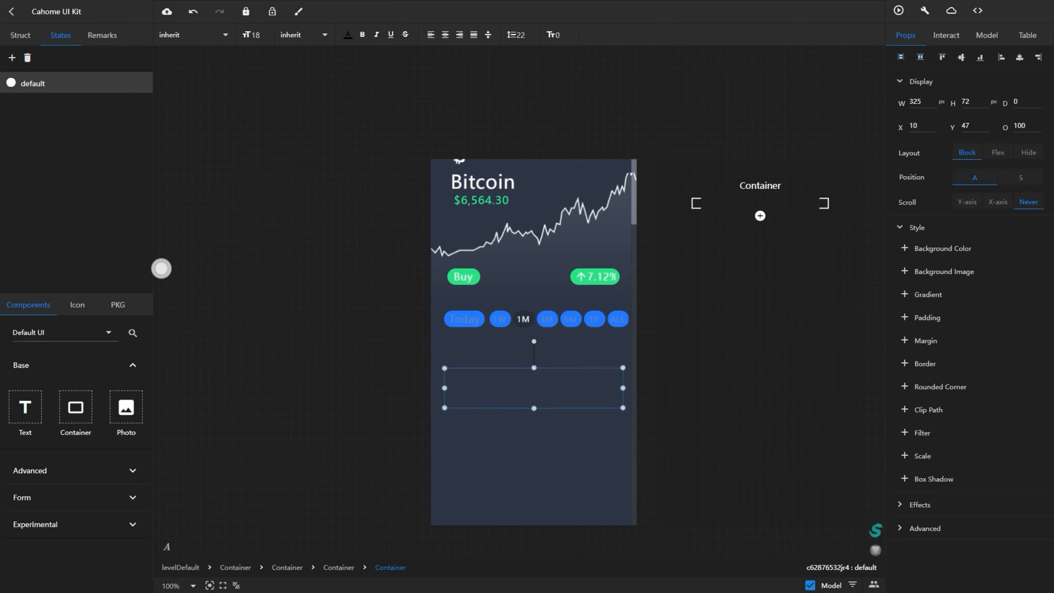
click(905, 363)
click(1037, 364)
double_click(909, 385)
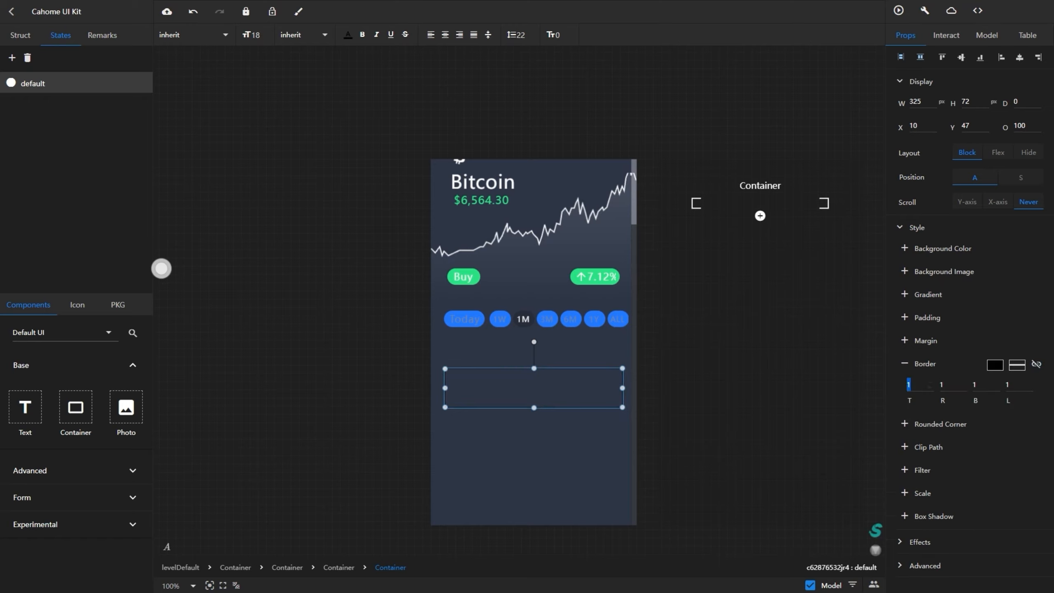
text(0)
key(Tab)
text(0)
key(Tab)
key(Tab)
text(0)
click(995, 365)
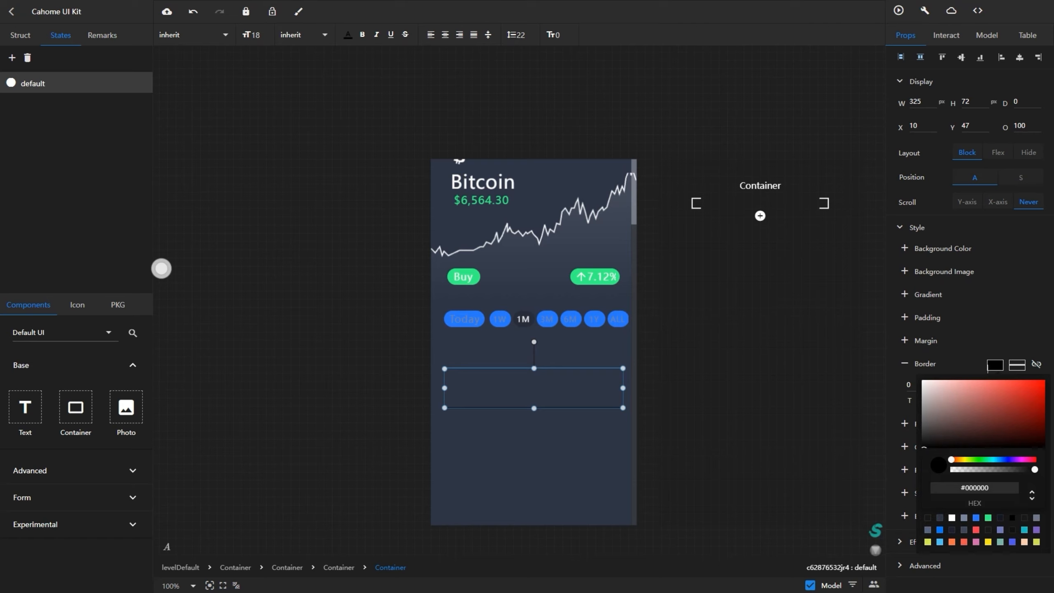
click(964, 518)
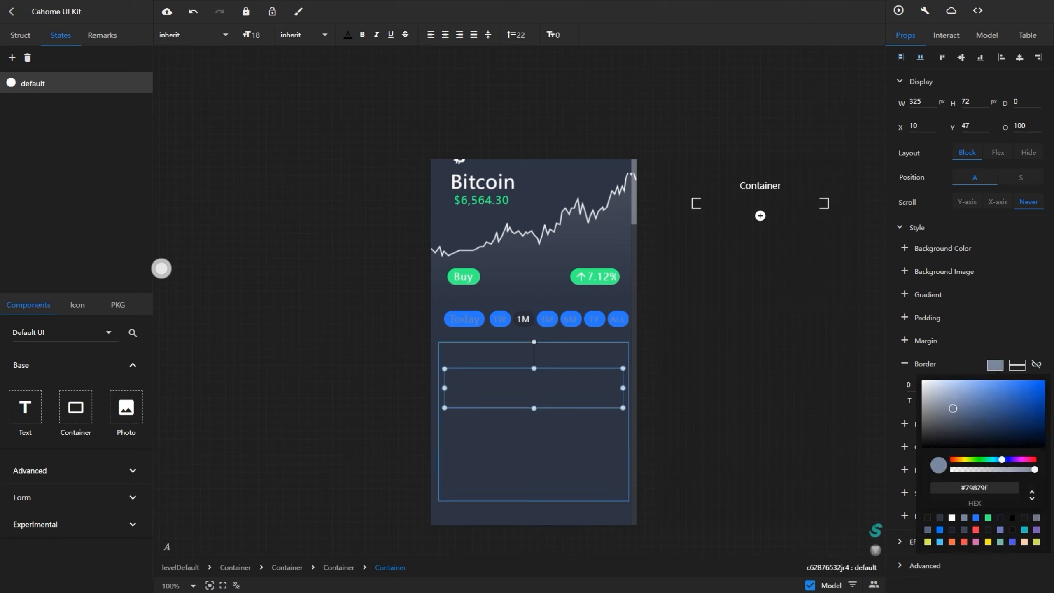
Reduce the row container's height to 54 px and add a text inside it reading "Market Cap"
drag(374, 424, 474, 385)
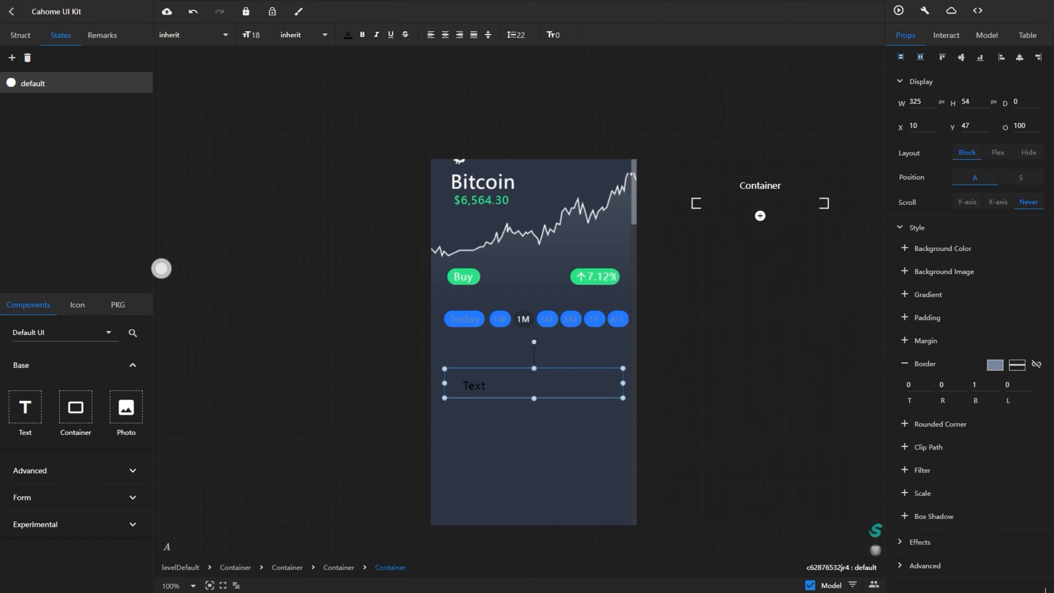
click(474, 385)
click(983, 35)
drag(1038, 79, 1006, 81)
text(M)
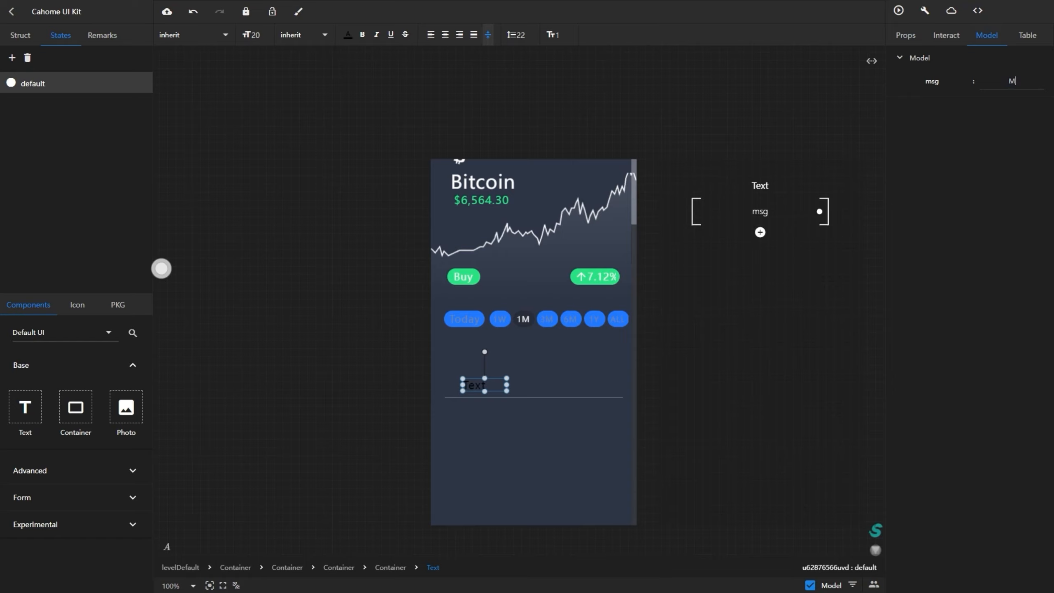
text(arket Cap)
Set the Market Cap label to font size 22 and line height 29, enlarging its box to about 133 × 31 px
double_click(257, 35)
text(22)
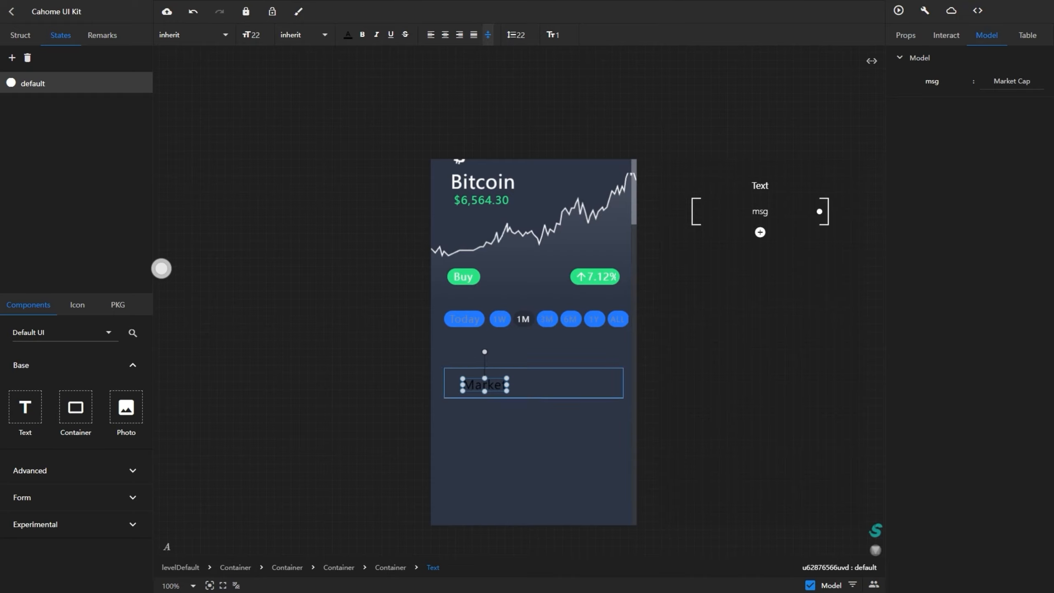
mouse_move(507, 385)
mouse_down()
mouse_move(561, 385)
mouse_move(500, 396)
mouse_up()
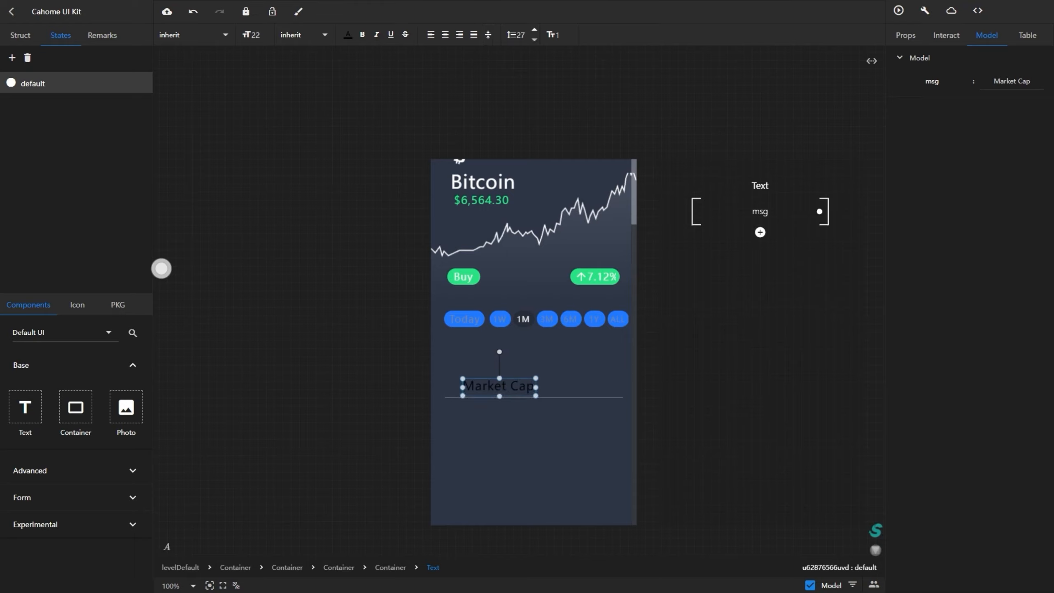
Align the Market Cap label to the row's left edge and vertical middle, and color it #79879E
click(905, 35)
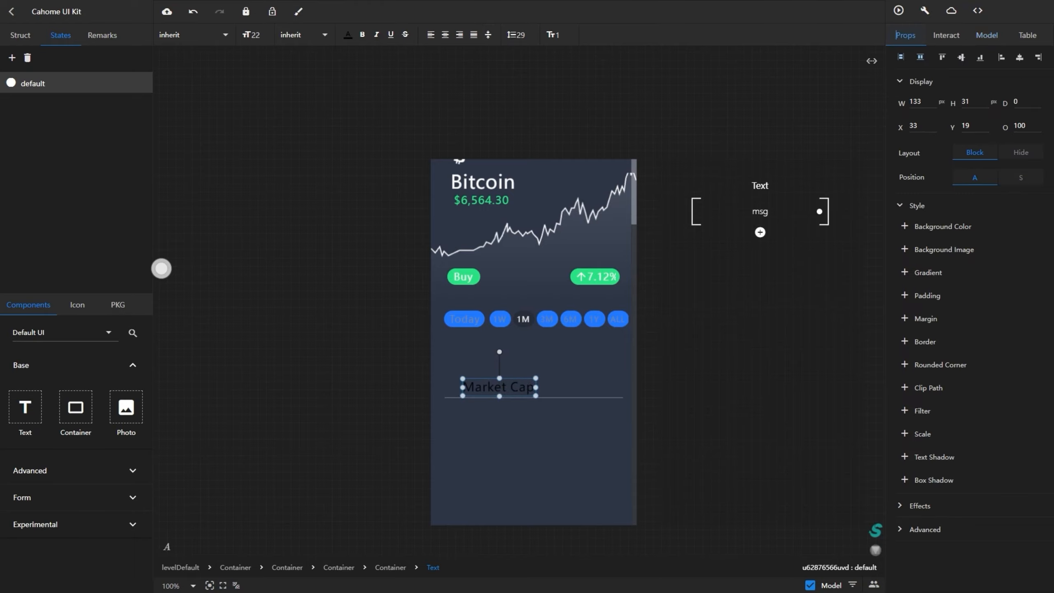
click(1001, 57)
click(961, 57)
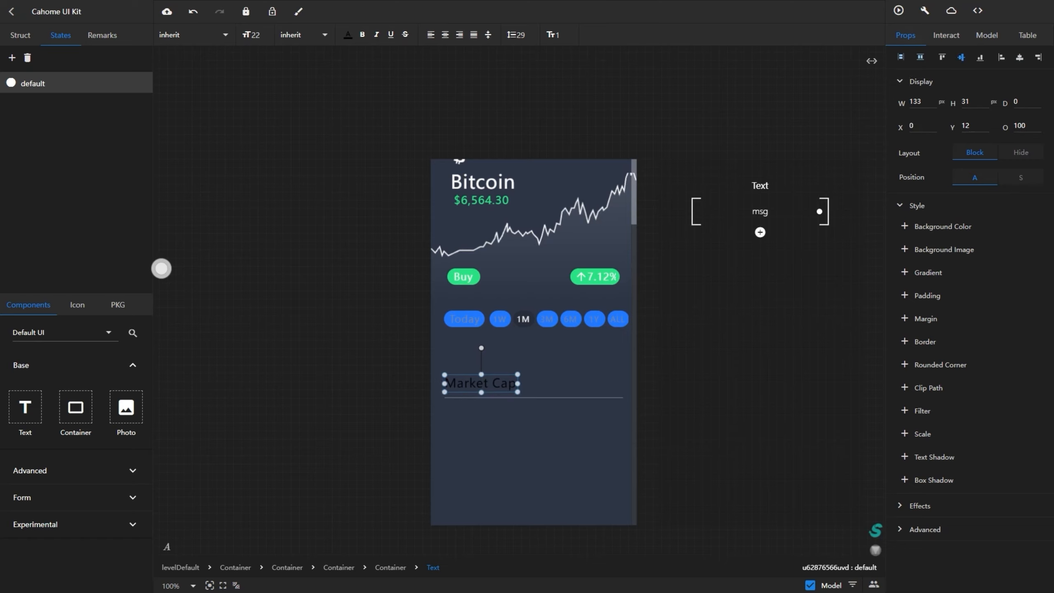
click(348, 35)
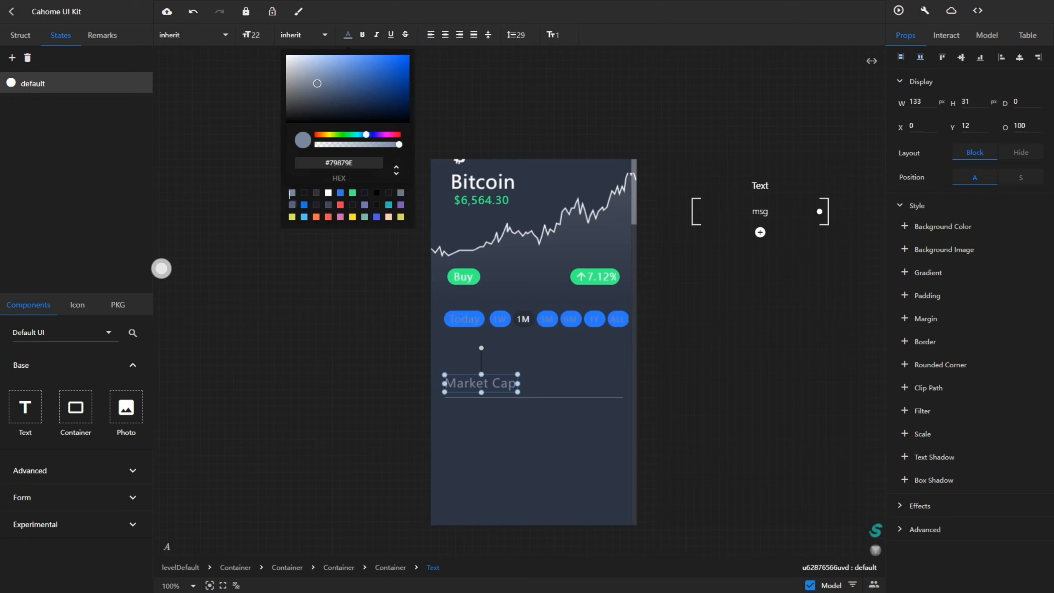
click(292, 192)
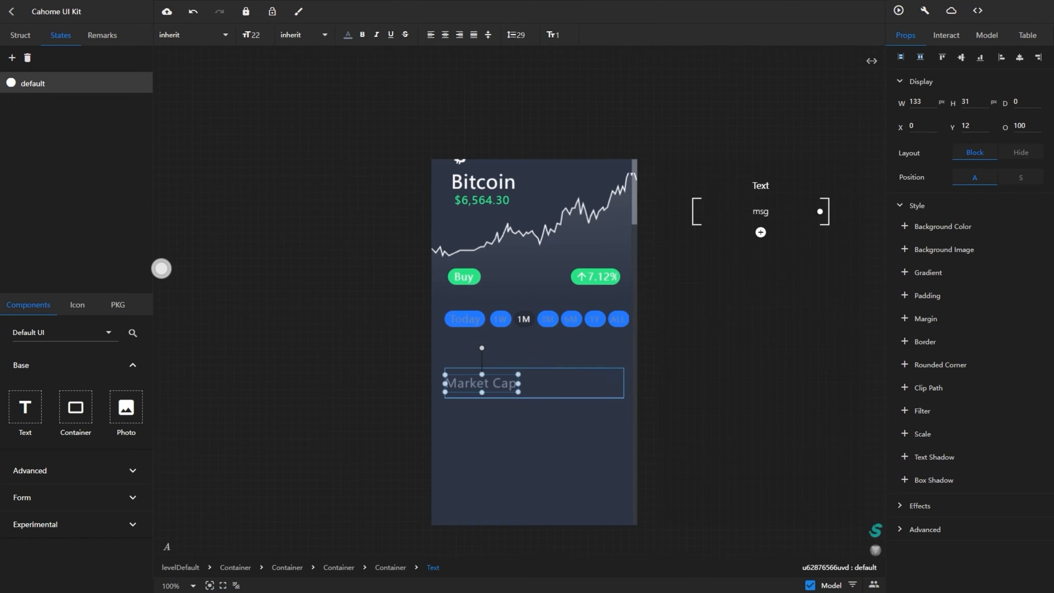
Add a second text at the right side of the Market Cap row with the content "$6,421,412.77"
click(569, 384)
drag(25, 407, 566, 384)
click(947, 35)
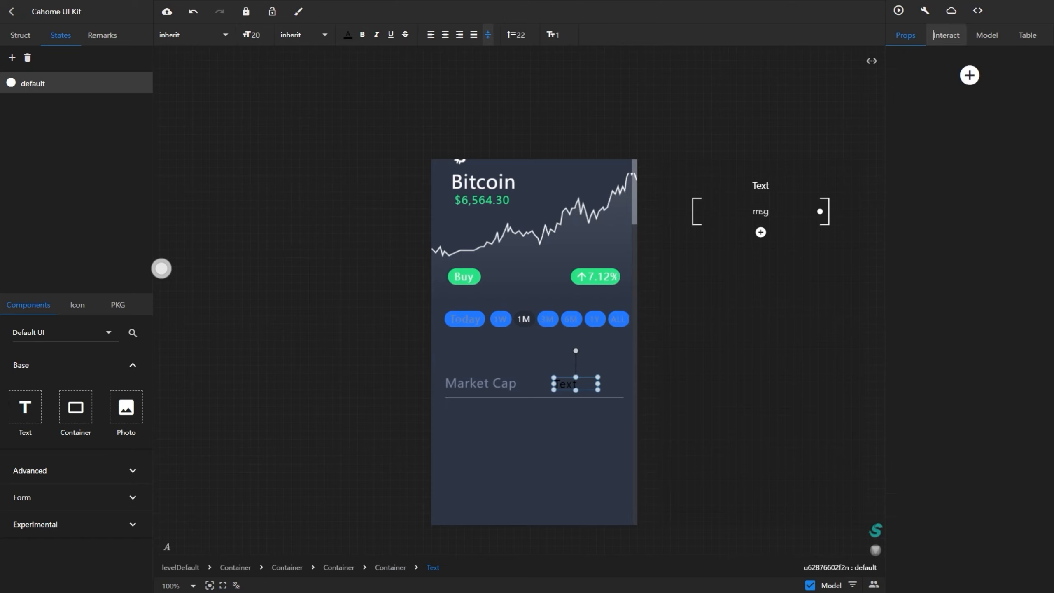
click(987, 36)
double_click(1012, 81)
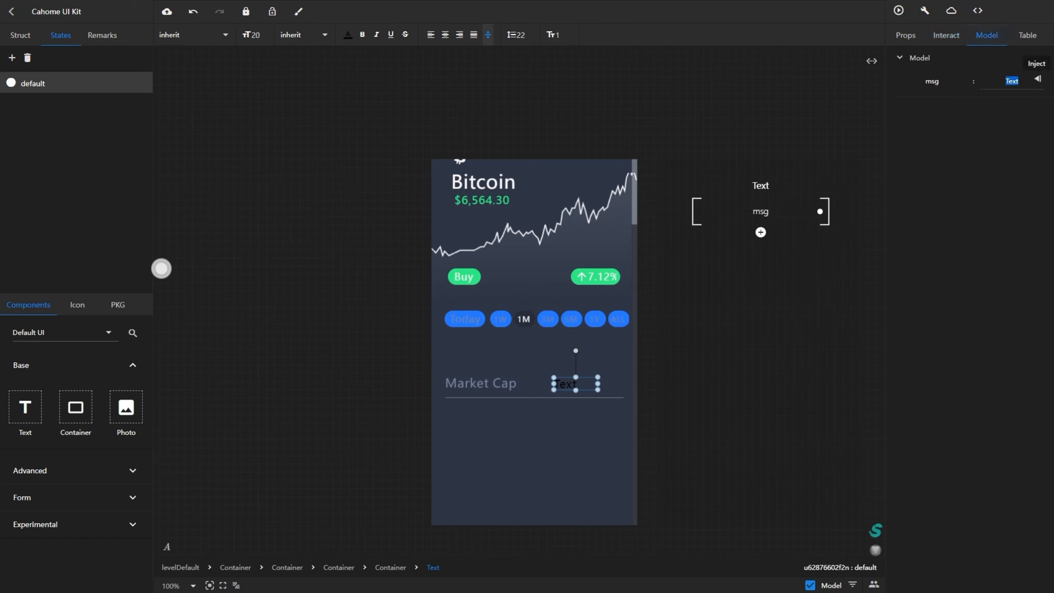
text($6,421,412.77)
click(1038, 79)
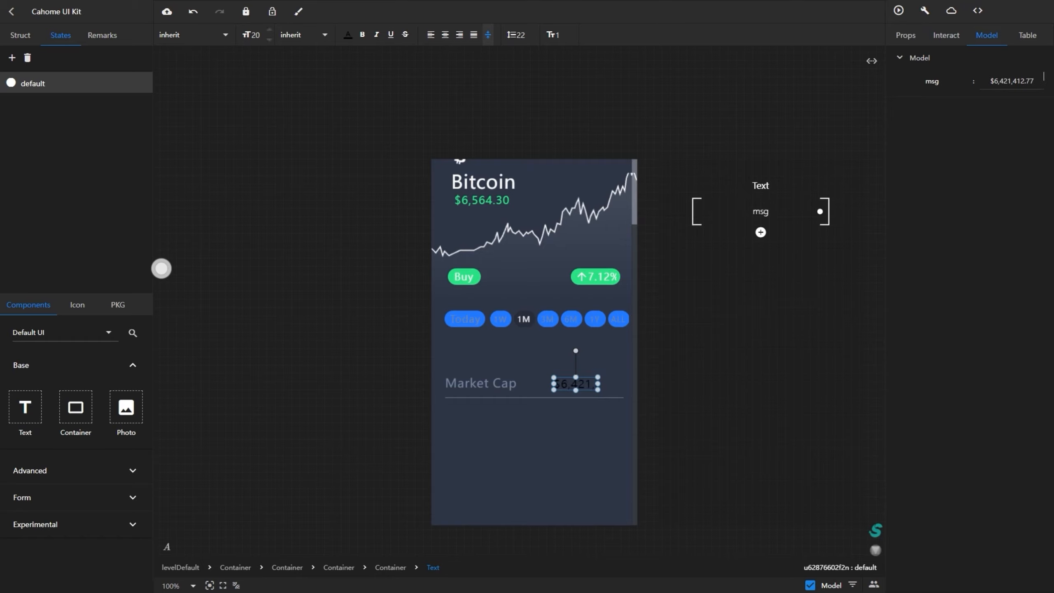
Try font size 24 for the $6,421,412.77 text, return it to 20, and widen its box to fit the whole amount
double_click(256, 35)
text(24)
double_click(256, 35)
text(20)
drag(597, 384, 668, 384)
drag(554, 384, 533, 384)
drag(668, 384, 616, 384)
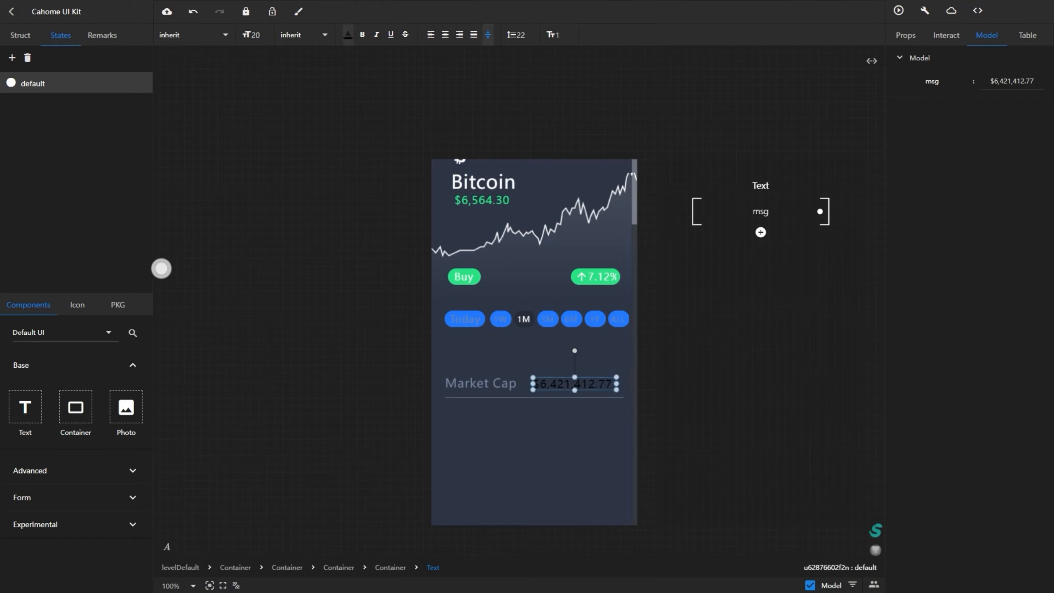
Color the $6,421,412.77 text white and set its font size to 18
click(347, 34)
drag(297, 76, 286, 54)
double_click(256, 35)
text(1)
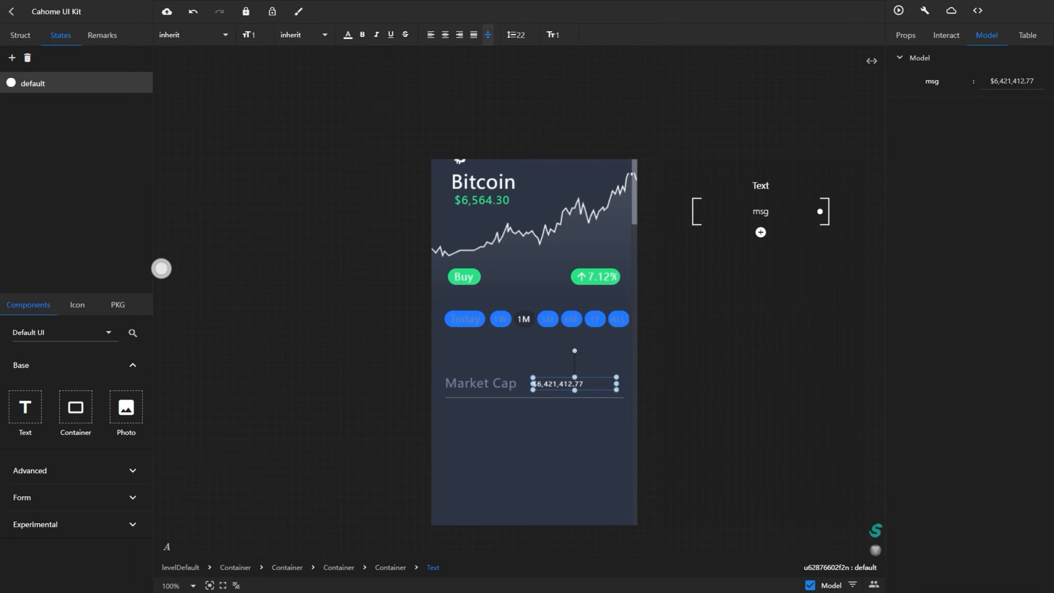
double_click(254, 35)
text(18)
Narrow the amount's text box to about 135 px wide and right-align the text in it
drag(617, 384, 608, 384)
click(459, 35)
click(906, 35)
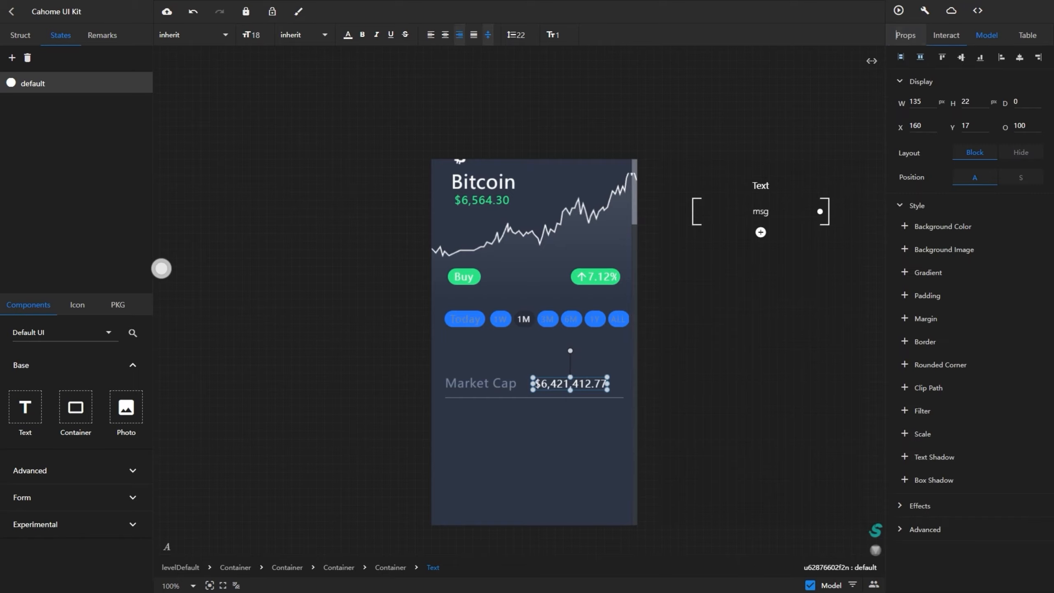
Align the $6,421,412.77 text to the right edge of its row and center it vertically
click(1039, 58)
click(961, 57)
Give the Market Cap row container a normal-value model named copy with value 4, and set the row's position to S
click(533, 385)
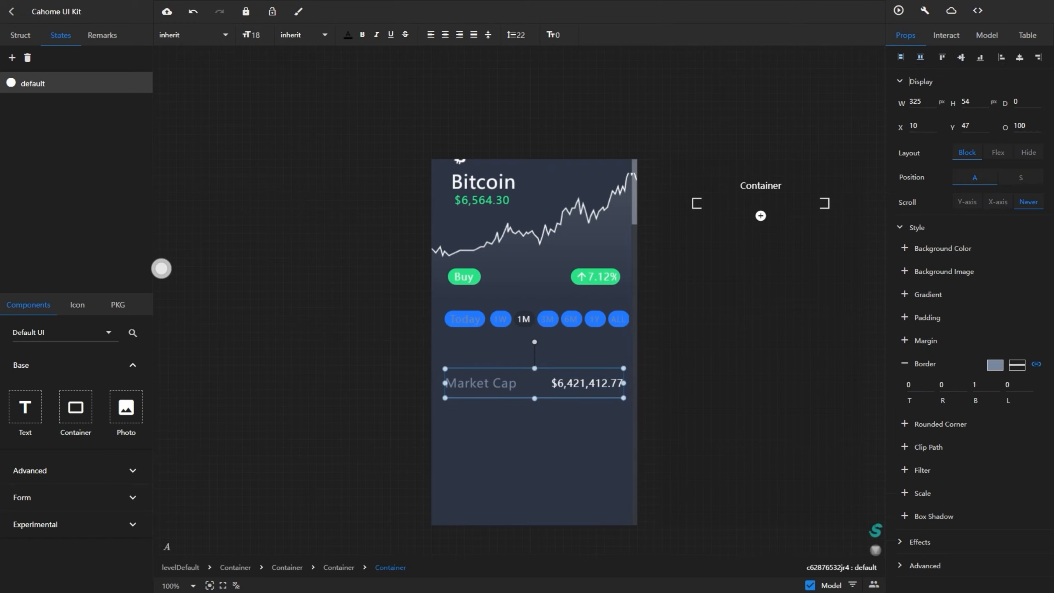
click(760, 215)
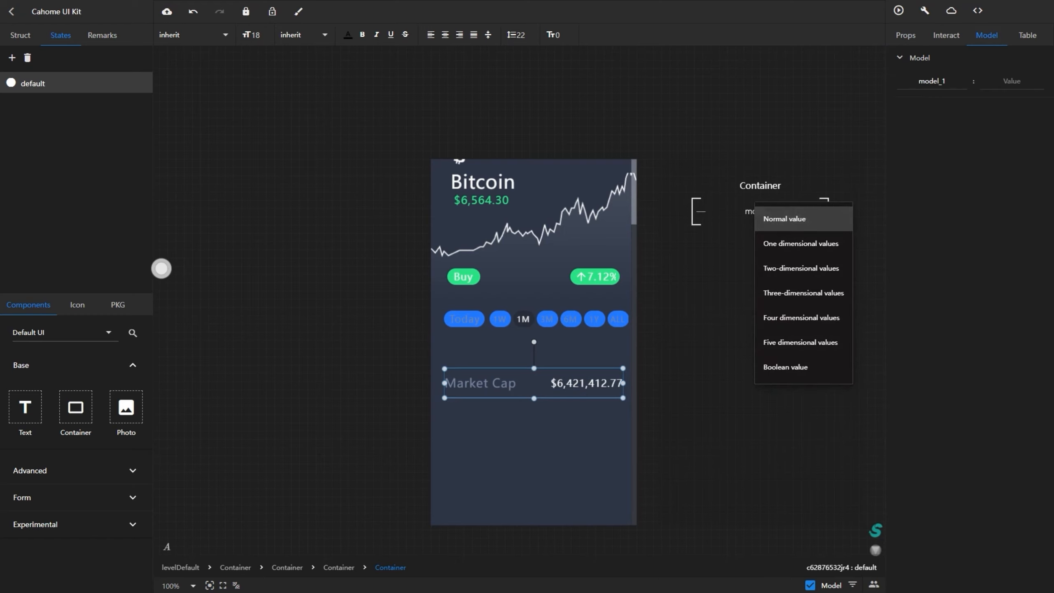
double_click(932, 81)
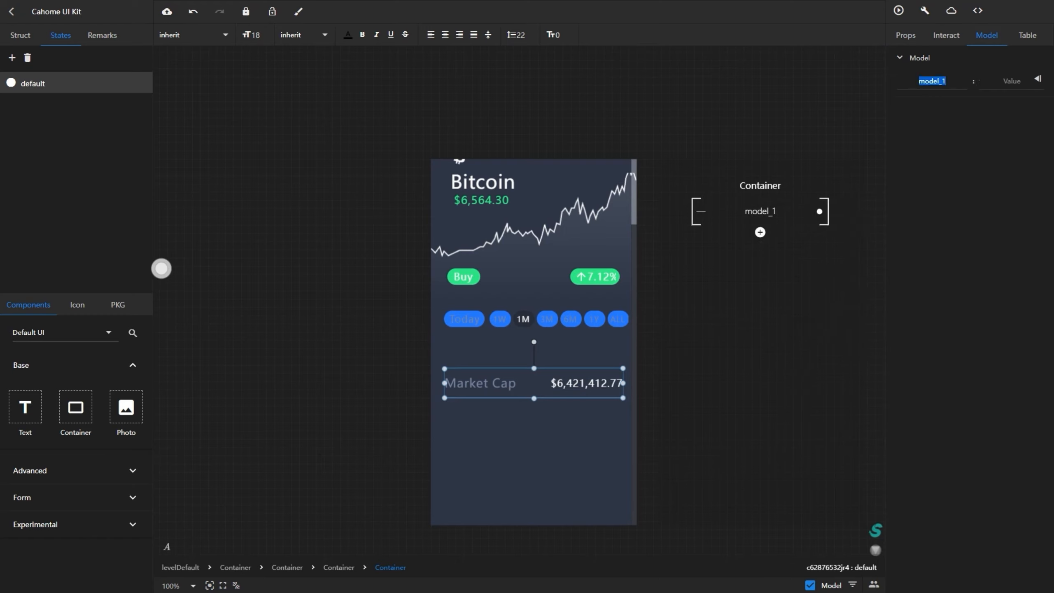
text(copy)
key(Return)
text(4)
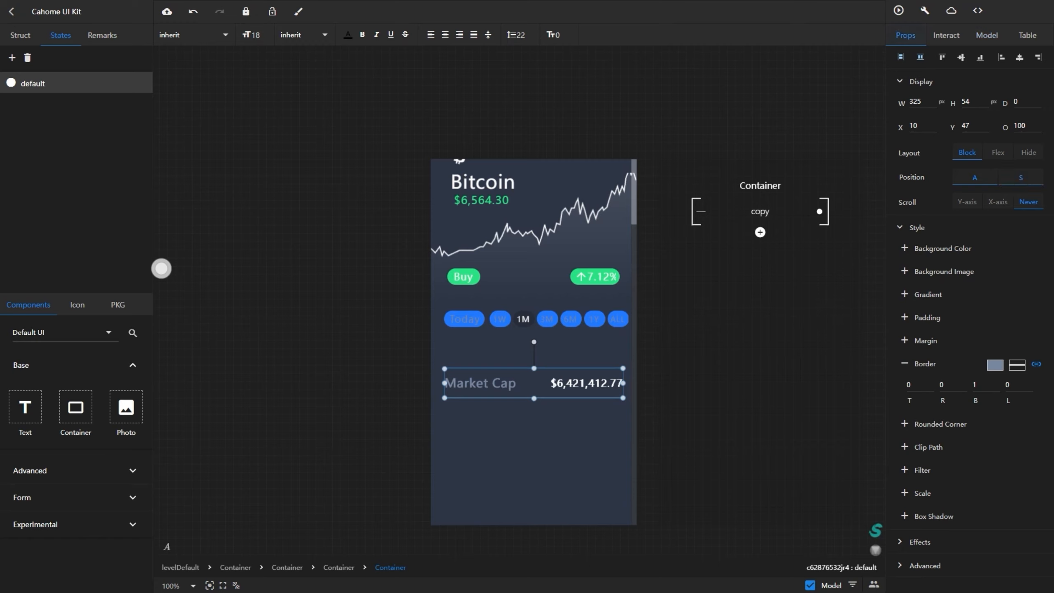
Switch the statistics list container to Flex layout with justify-content C, align-items C and flex-wrap YES, and set its height to 268 px
click(535, 481)
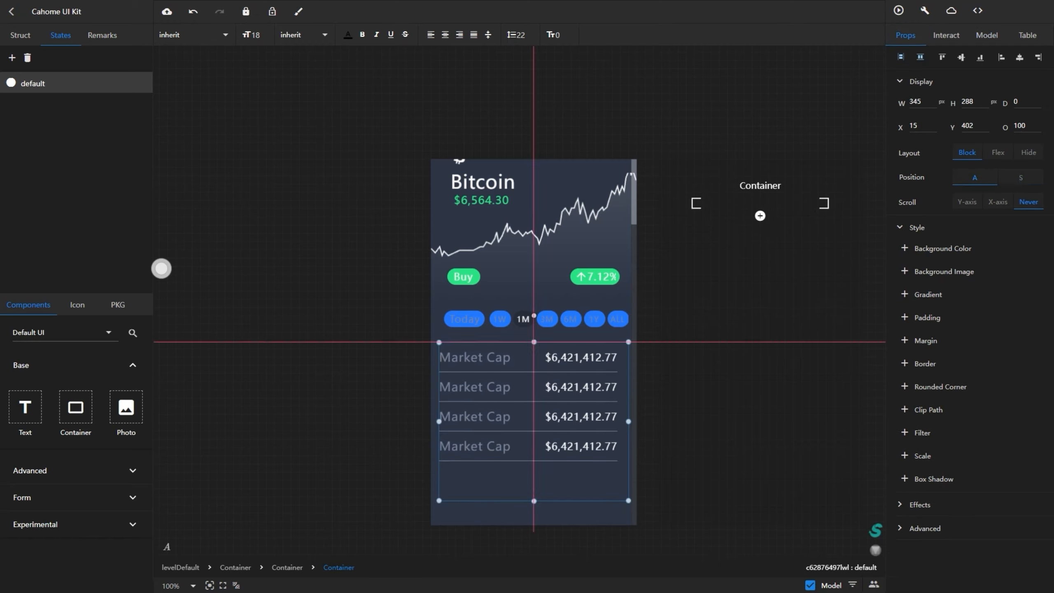
click(998, 152)
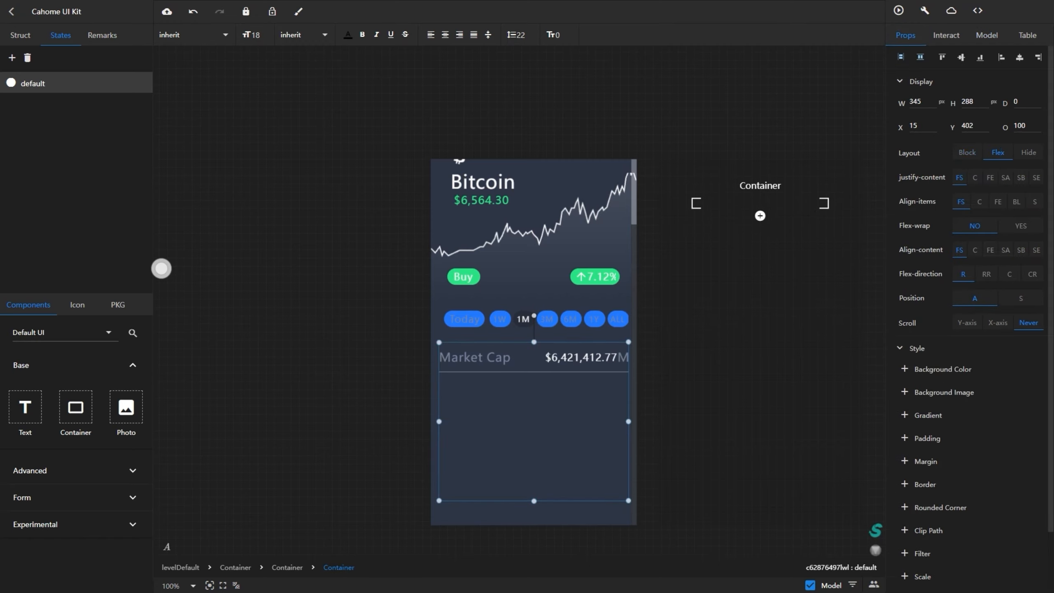
click(975, 178)
click(980, 202)
click(1021, 225)
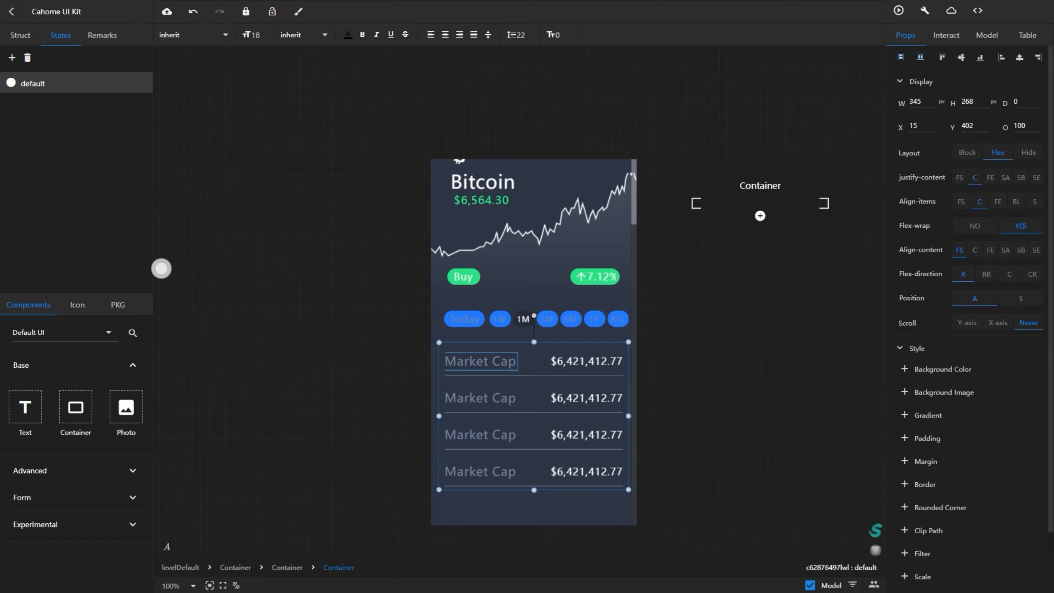
Add a one-dimensional model with four value slots to the Market Cap label and copy the label's existing text
click(481, 361)
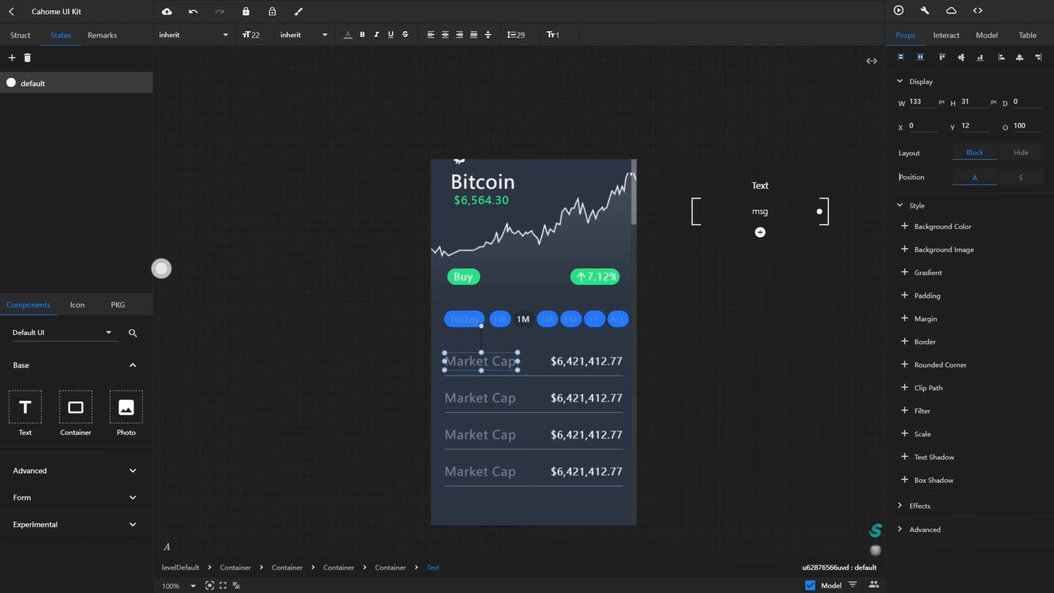
click(988, 36)
click(760, 232)
click(801, 259)
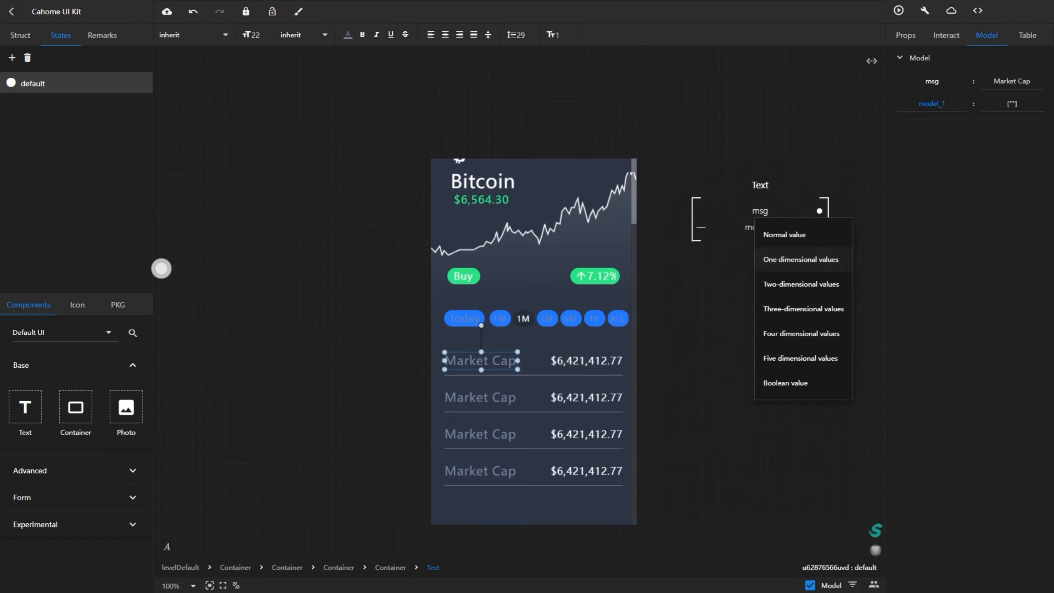
drag(994, 82, 1038, 80)
key(ctrl+c)
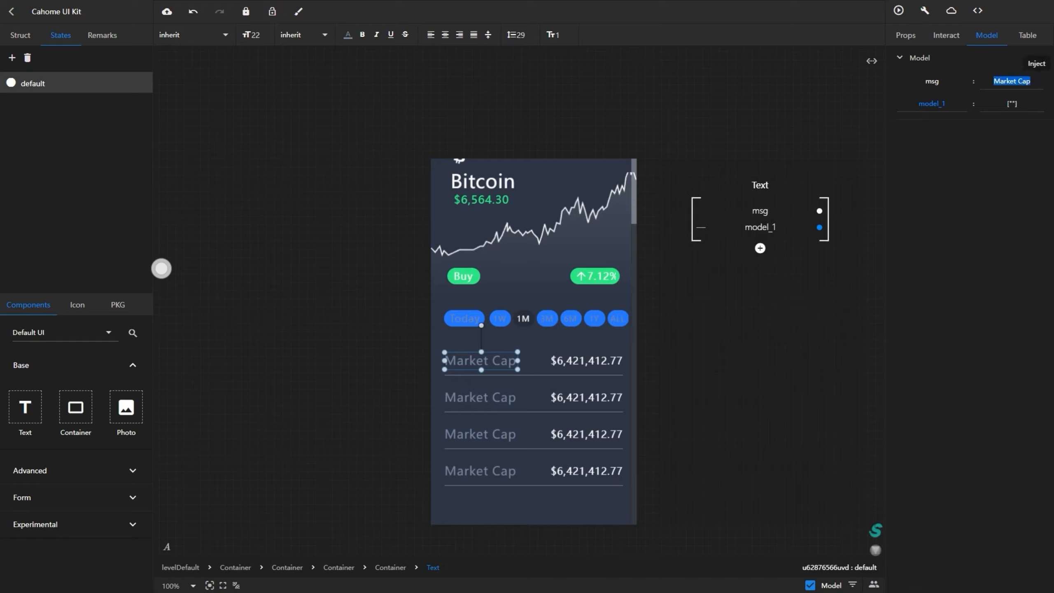
click(1012, 104)
click(893, 182)
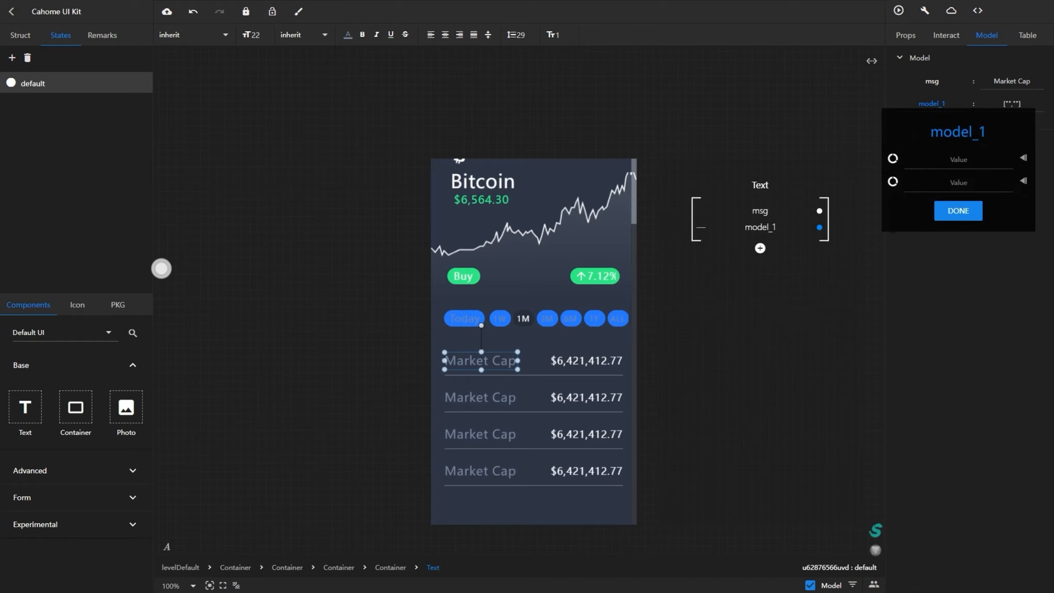
click(892, 182)
click(893, 182)
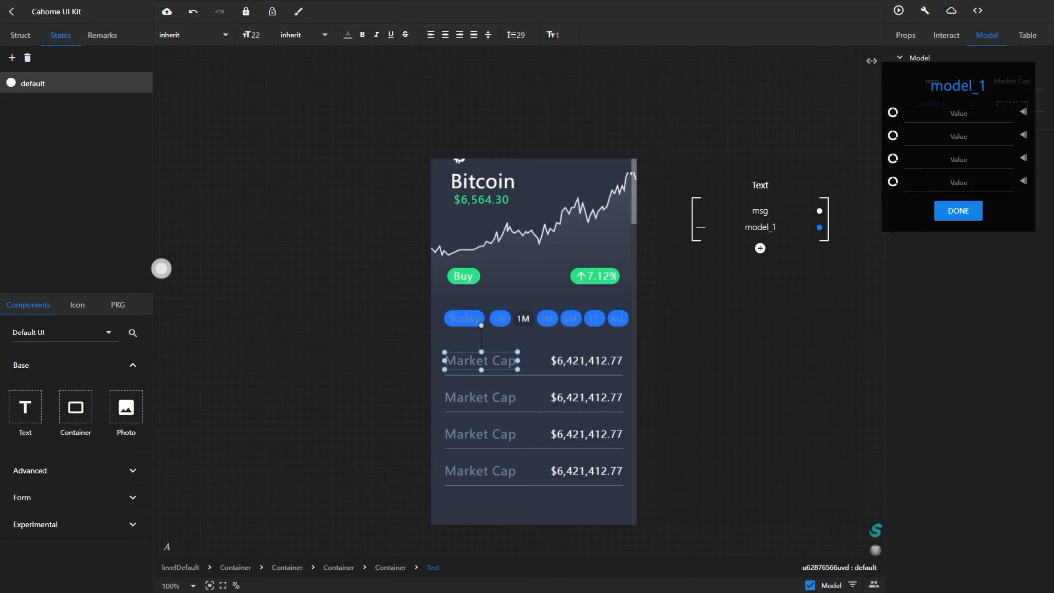
Fill the label model's values with "Market Cap", "Volume 24hr", "Available Supply" and "% Change 24hr"
click(959, 113)
key(ctrl+v)
click(959, 137)
text(Volume 24hr)
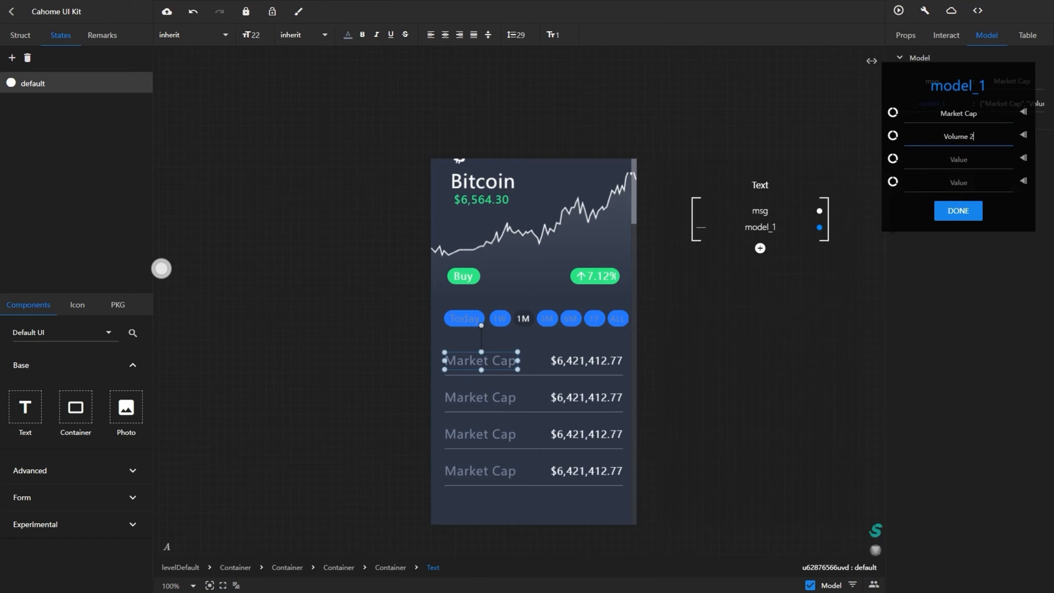
key(Tab)
text(A)
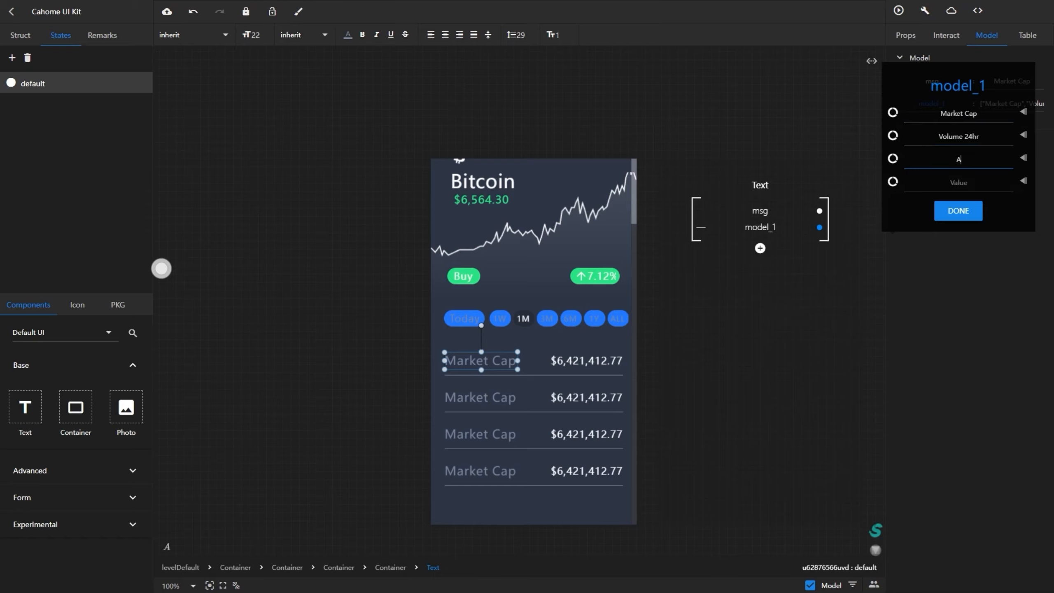
text(vailable Supply)
key(Tab)
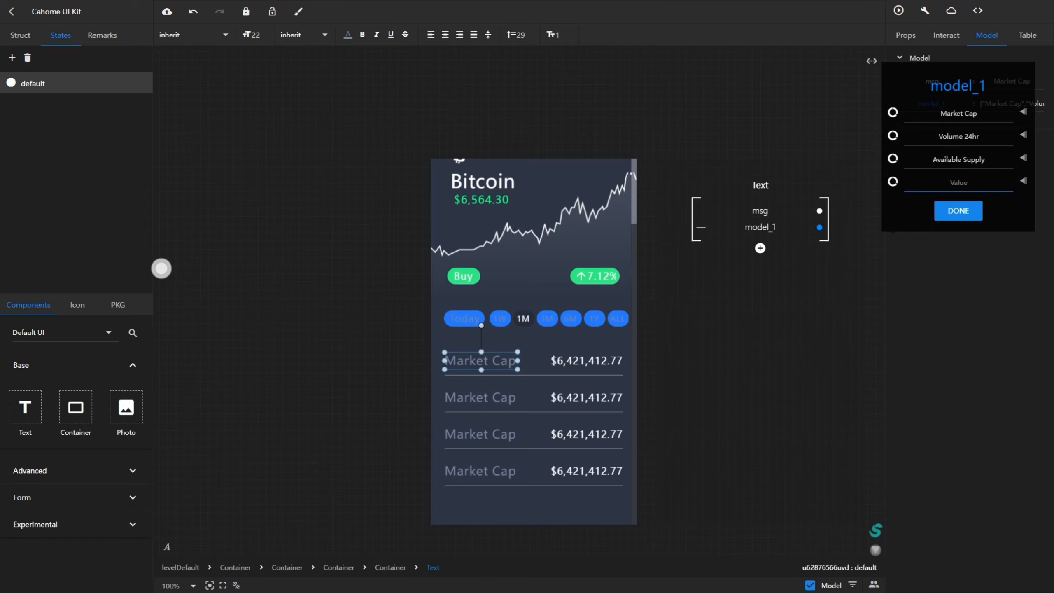
text(% Change 24hr)
click(958, 210)
Rename the label's list model to msg so it replaces the single-value one
double_click(932, 104)
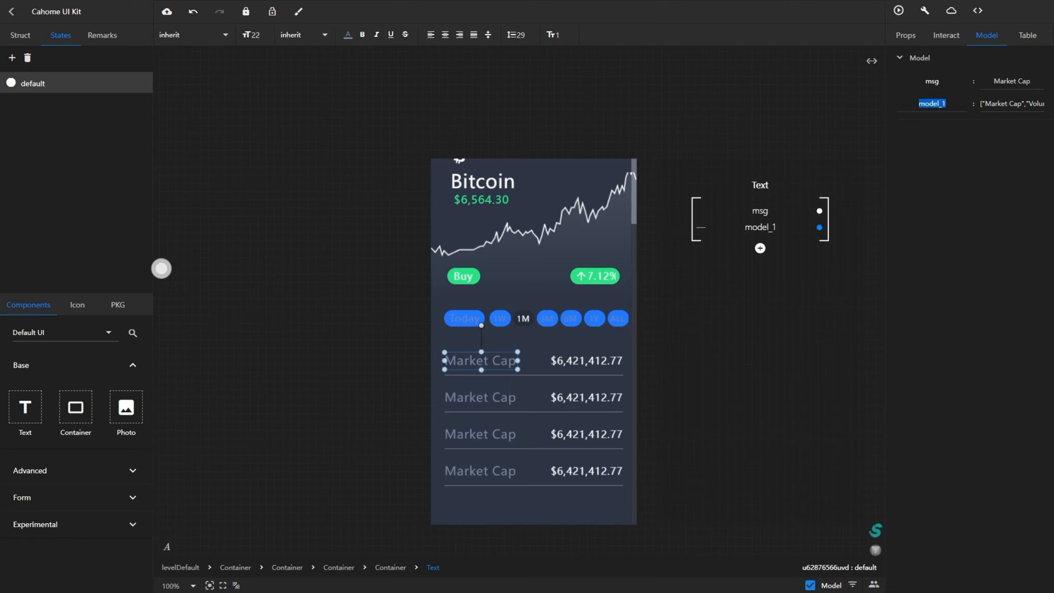
text(msg)
key(Return)
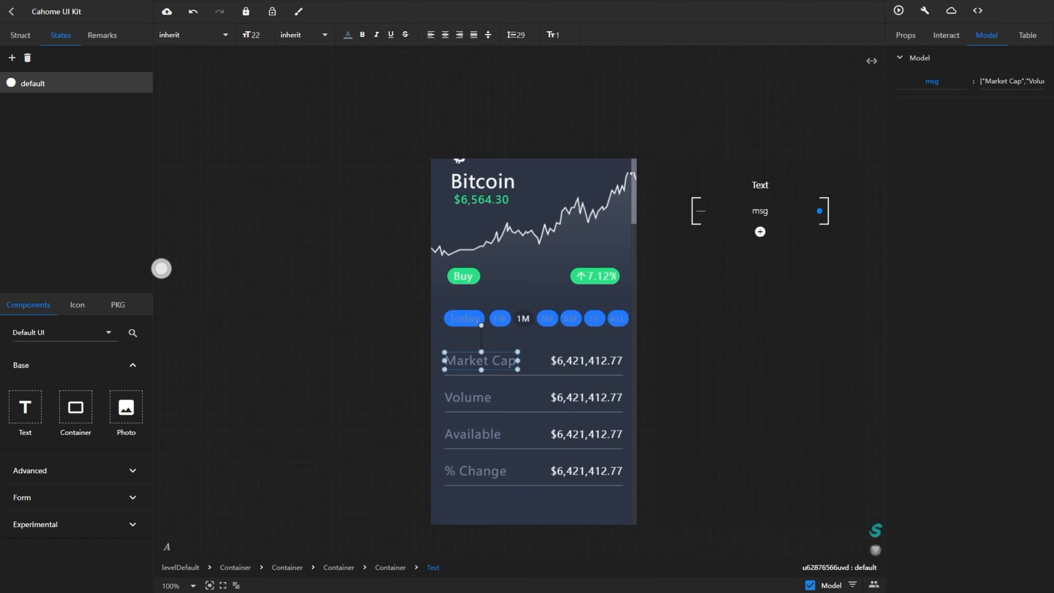
Add a one-dimensional model with four value slots to the amount text in the Market Cap row
click(586, 360)
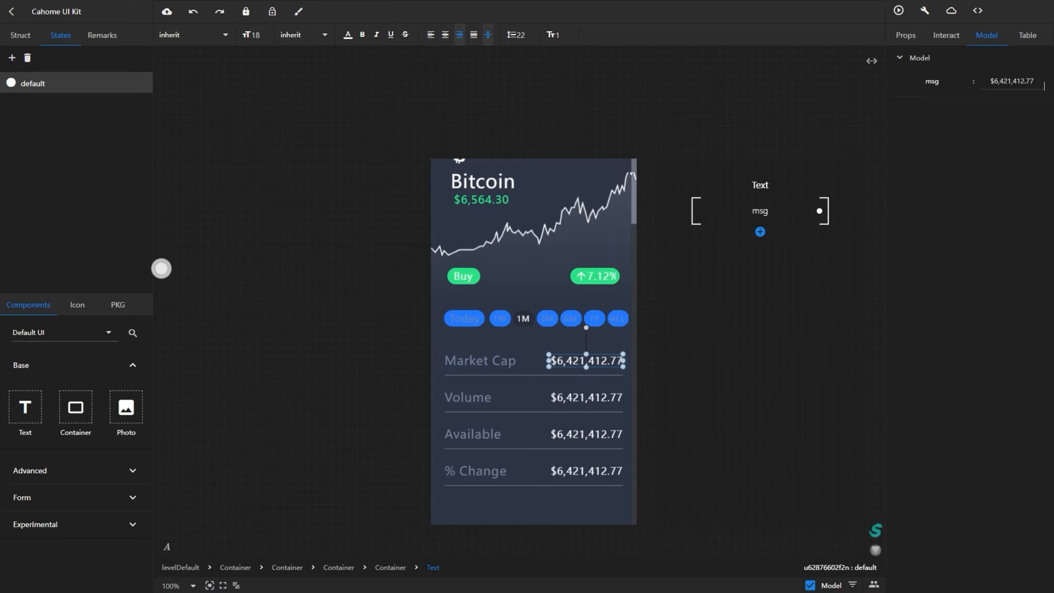
click(760, 232)
click(801, 259)
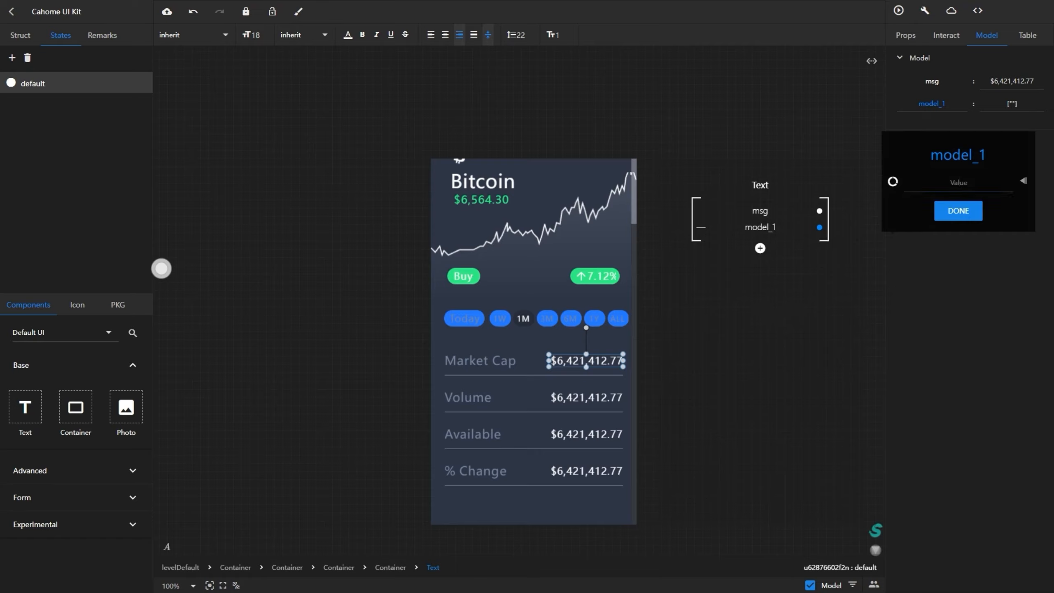
key(Return)
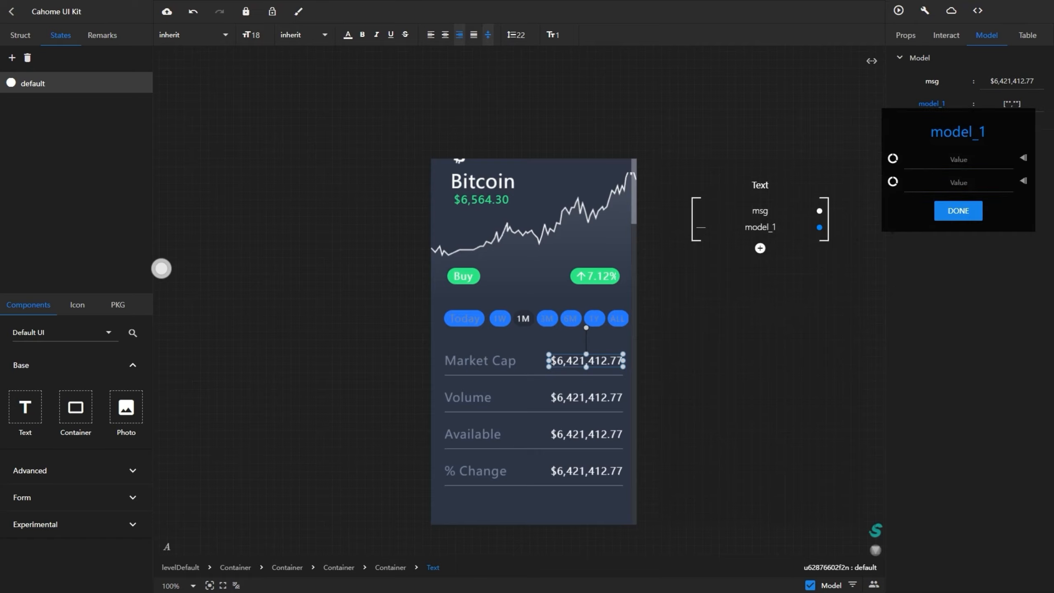
key(Return)
key(Return)
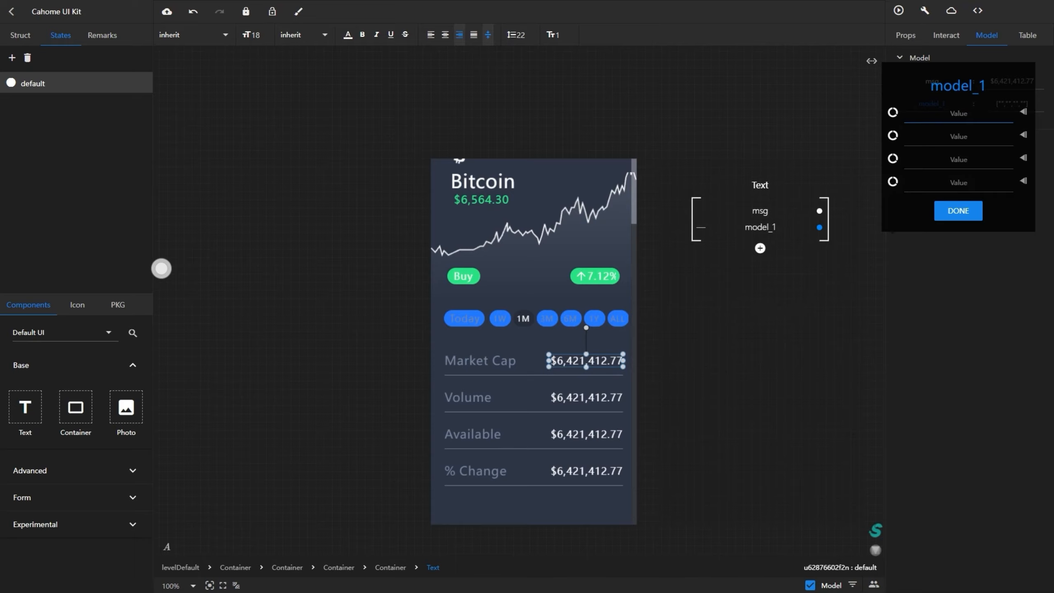
click(958, 211)
Copy $6,421,412.77 into the amount model's first value and enter $766,421,412.41 as the second
drag(991, 81, 1036, 81)
key(ctrl+c)
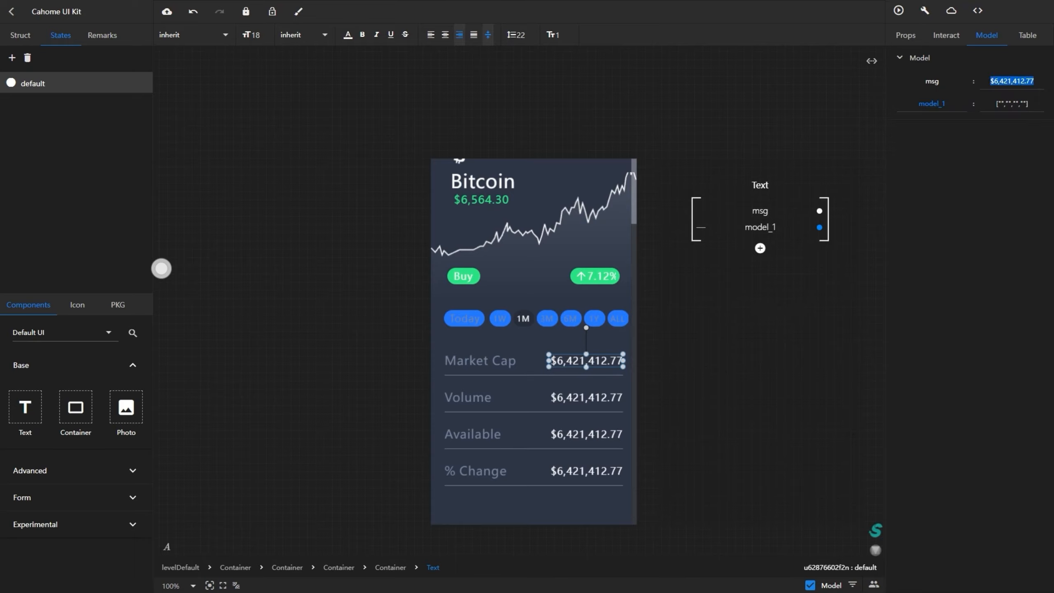
click(999, 104)
key(ctrl+v)
key(Tab)
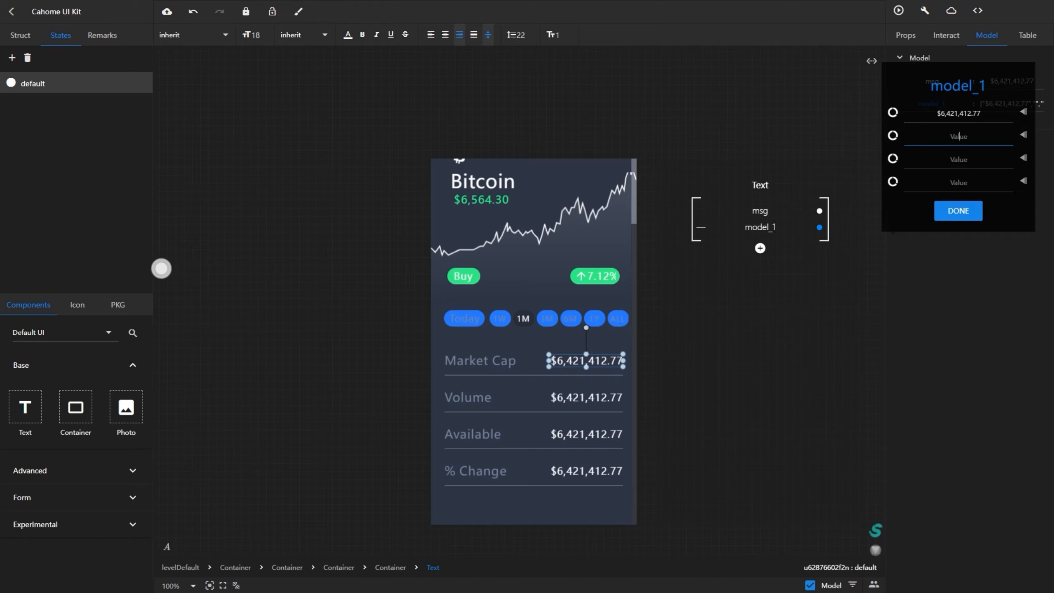
text($766,421,412.41)
Enter 15,421,412.29 as the amount model's third value and +%24.95 as the fourth, and finish the list
key(Tab)
text($)
key(BackSpace)
text(15)
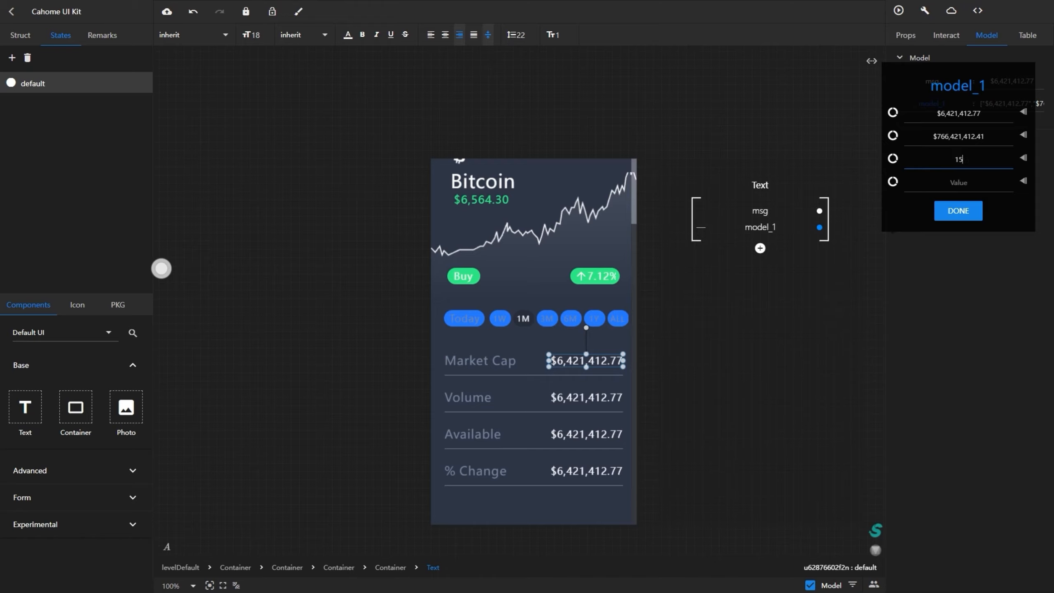
text(,421,412.29)
key(Tab)
text(+%)
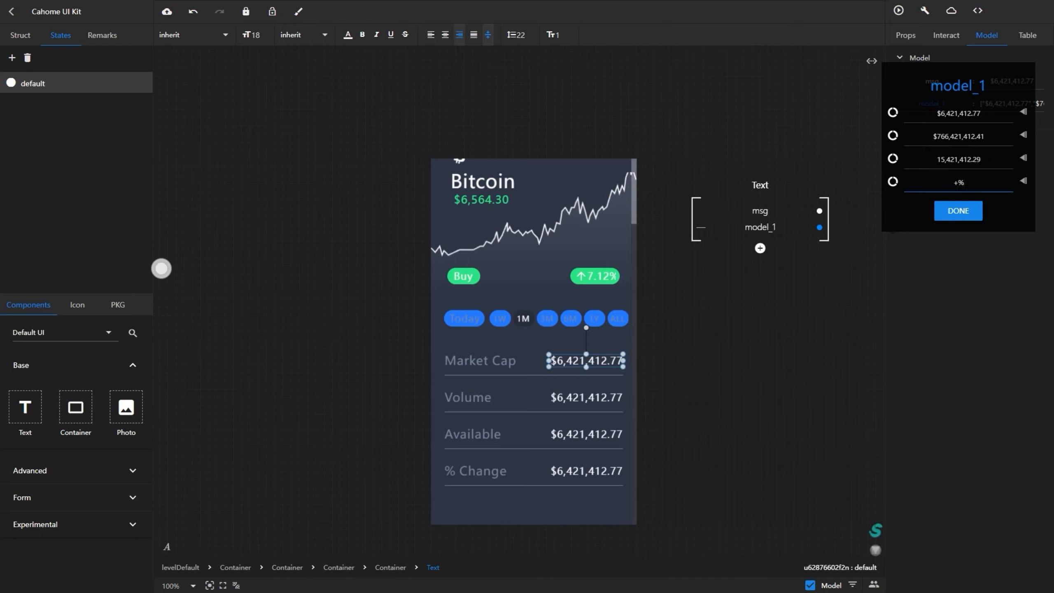
text(24.95)
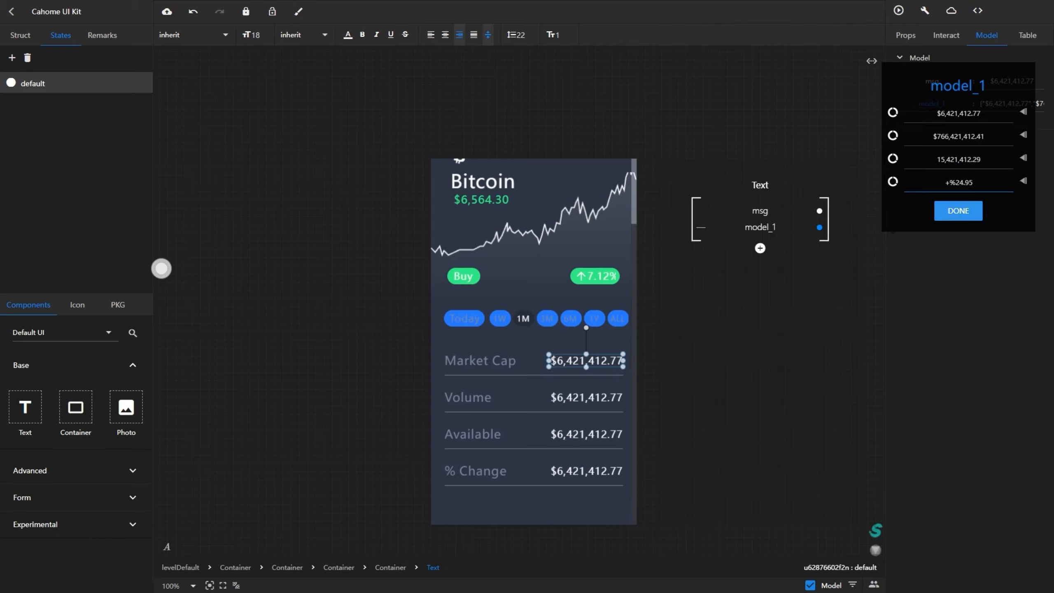
click(958, 211)
Rename the amount text's list model to msg in place of the single-value one
double_click(932, 104)
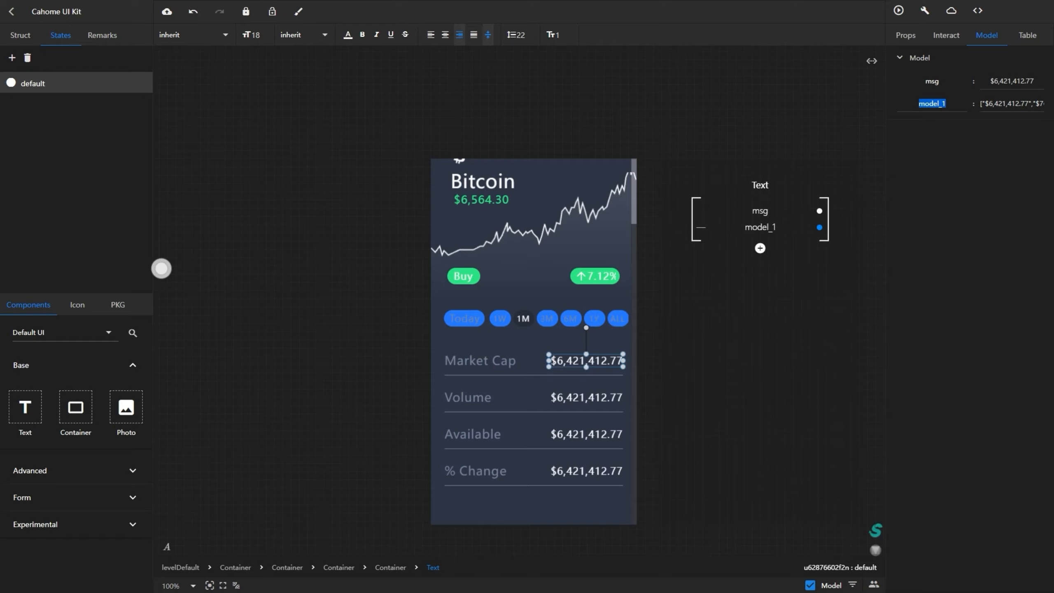
text(n)
text(sg)
click(1044, 77)
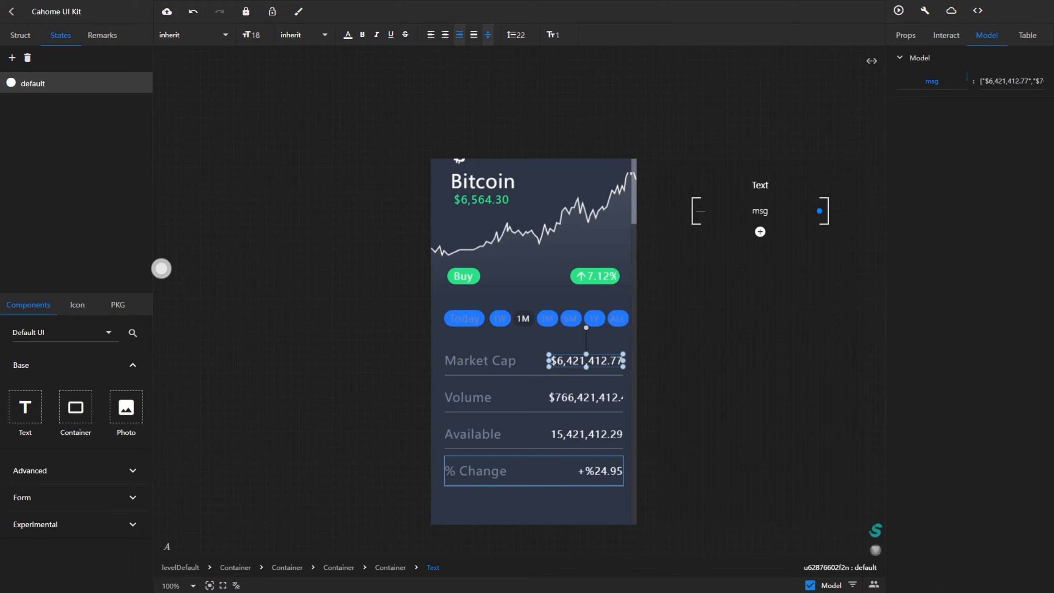
Add a new state named default:$3 to the amount text
click(586, 434)
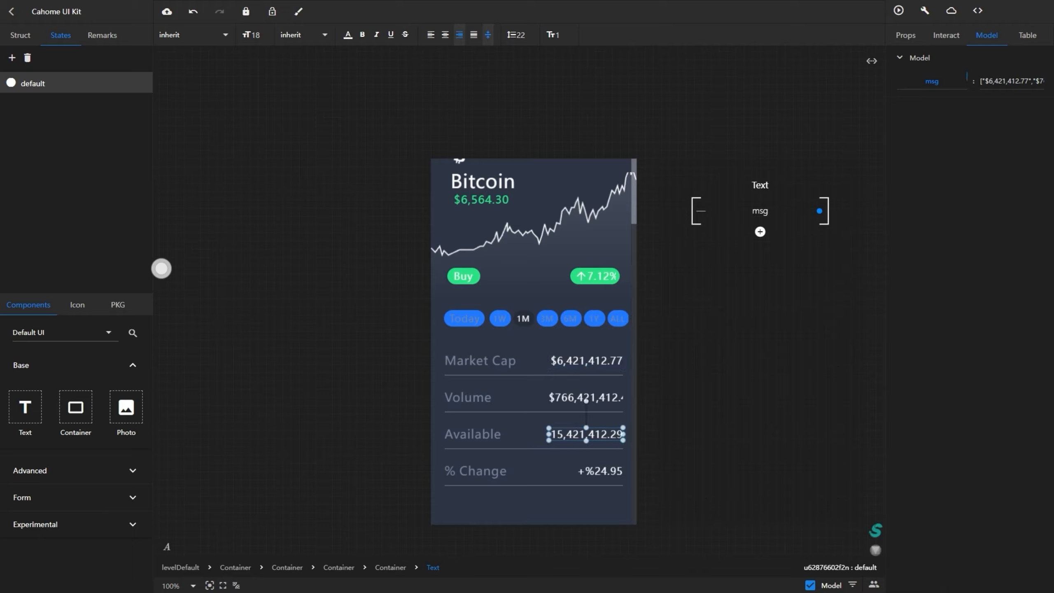
click(12, 57)
click(33, 105)
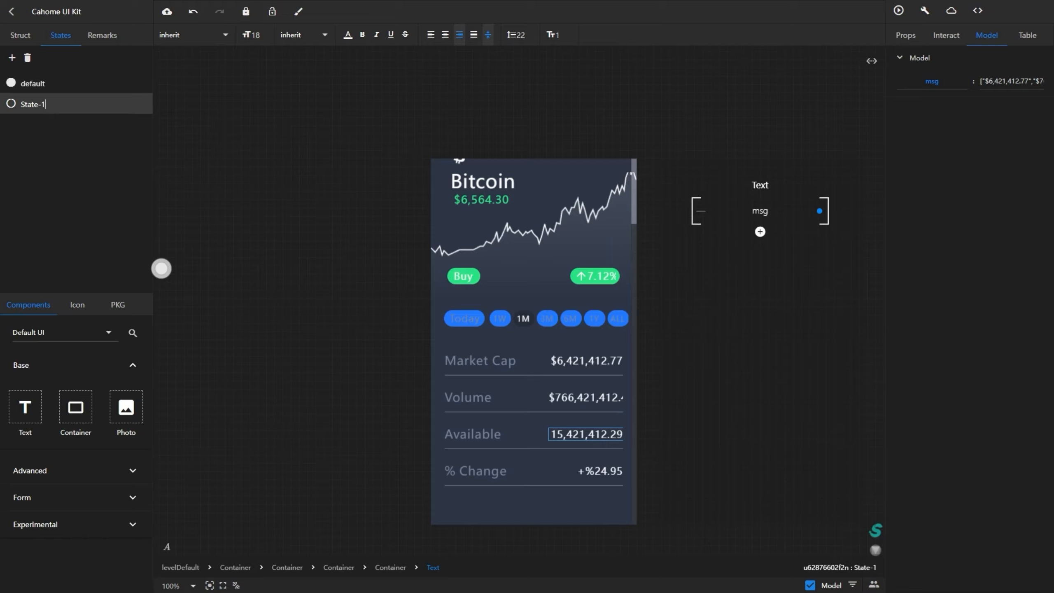
key(ctrl+a)
text(default:$3)
key(Return)
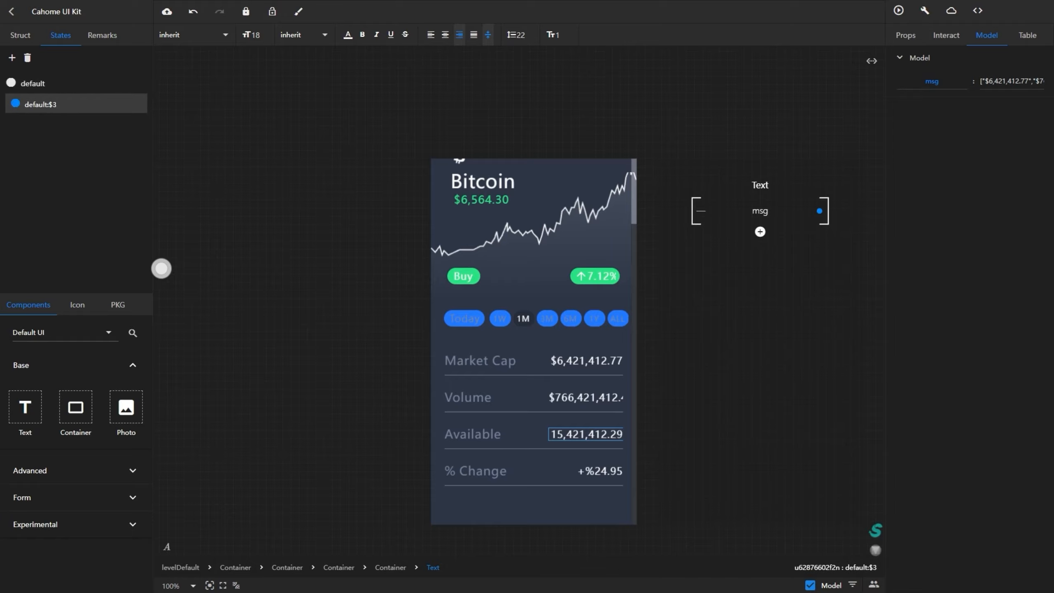
Color the amount text green in the default:$3 state and check the % Change row
click(348, 35)
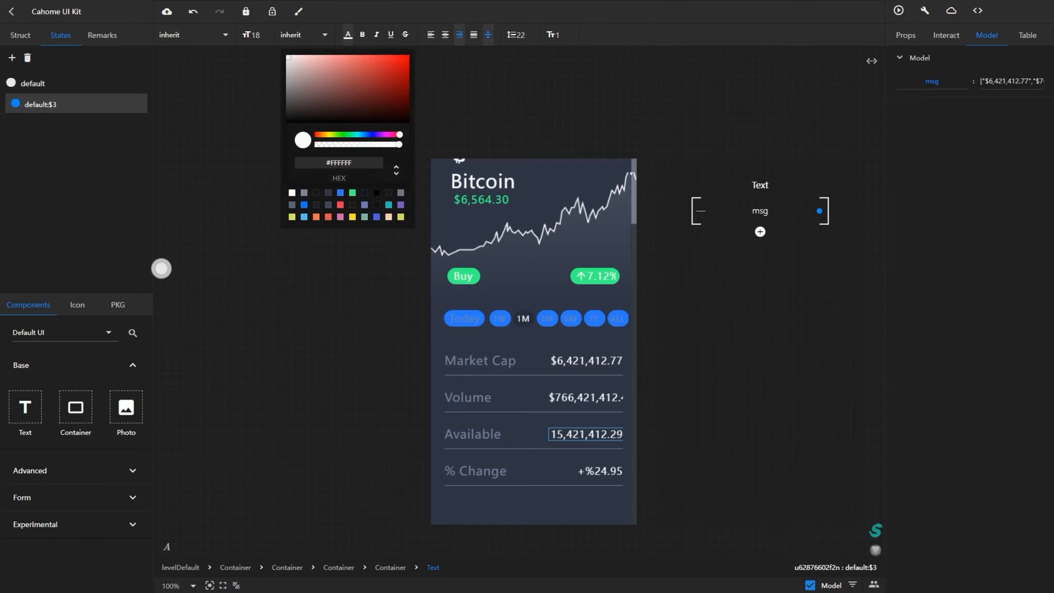
click(353, 193)
drag(357, 291, 343, 289)
scroll(519, 266, up, 3)
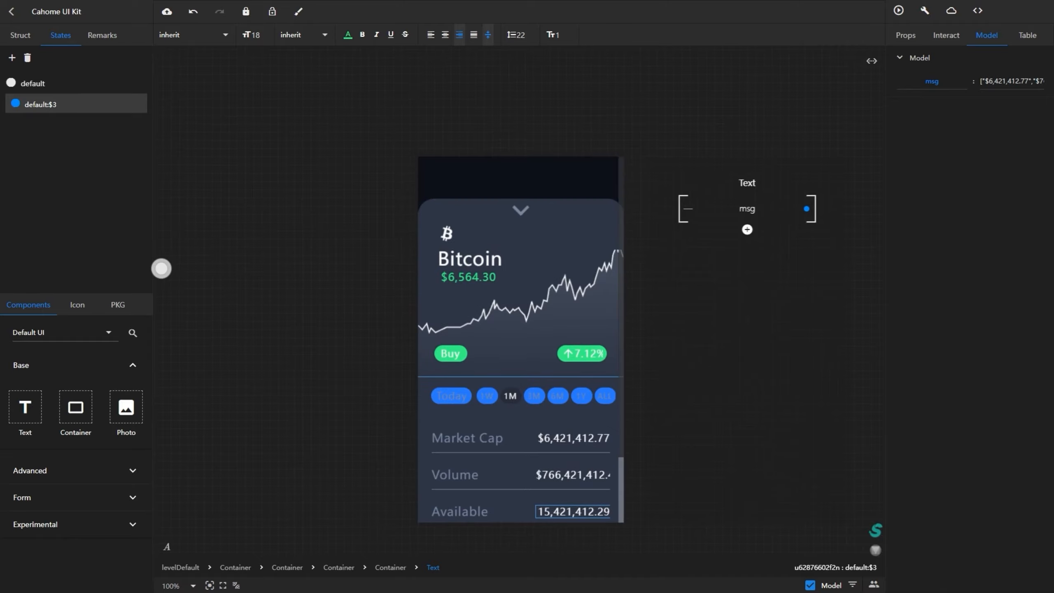
drag(521, 437, 518, 409)
scroll(498, 386, down, 3)
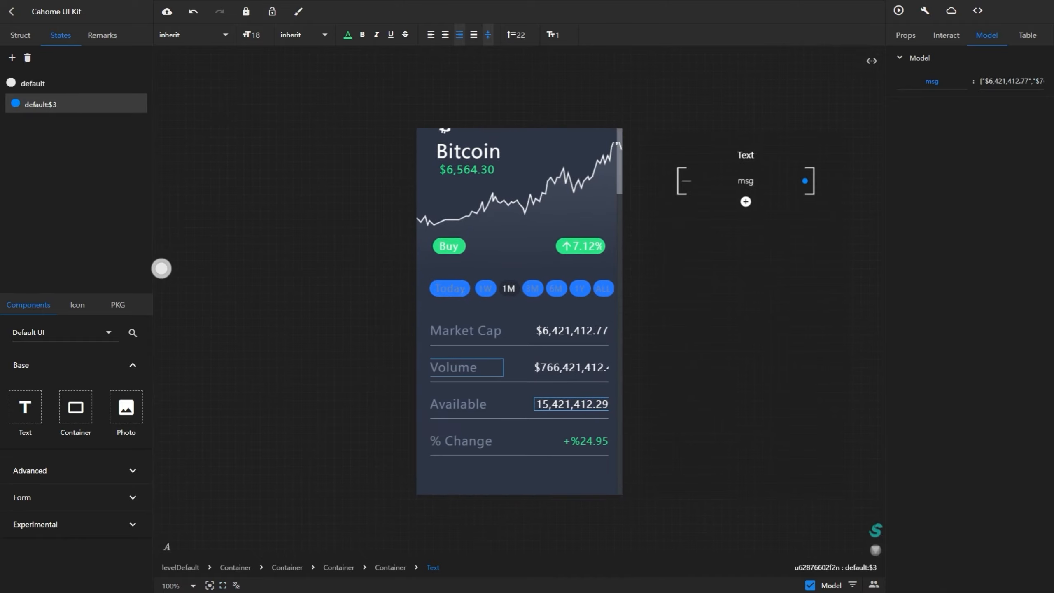
Add a second state to the large rounded container holding the Bitcoin details and select that state
scroll(477, 367, up, 3)
click(528, 208)
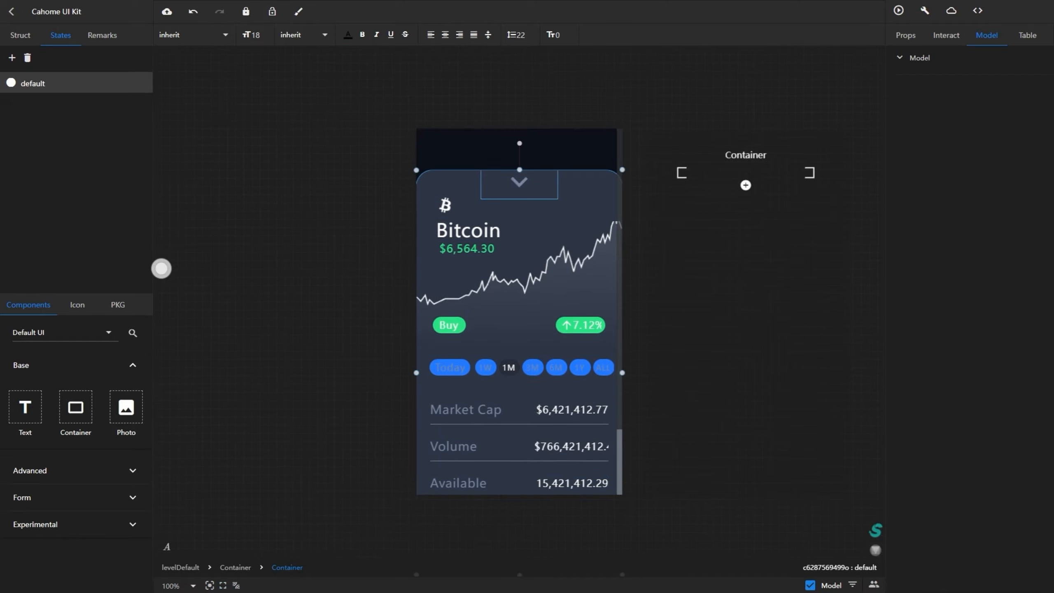
click(906, 35)
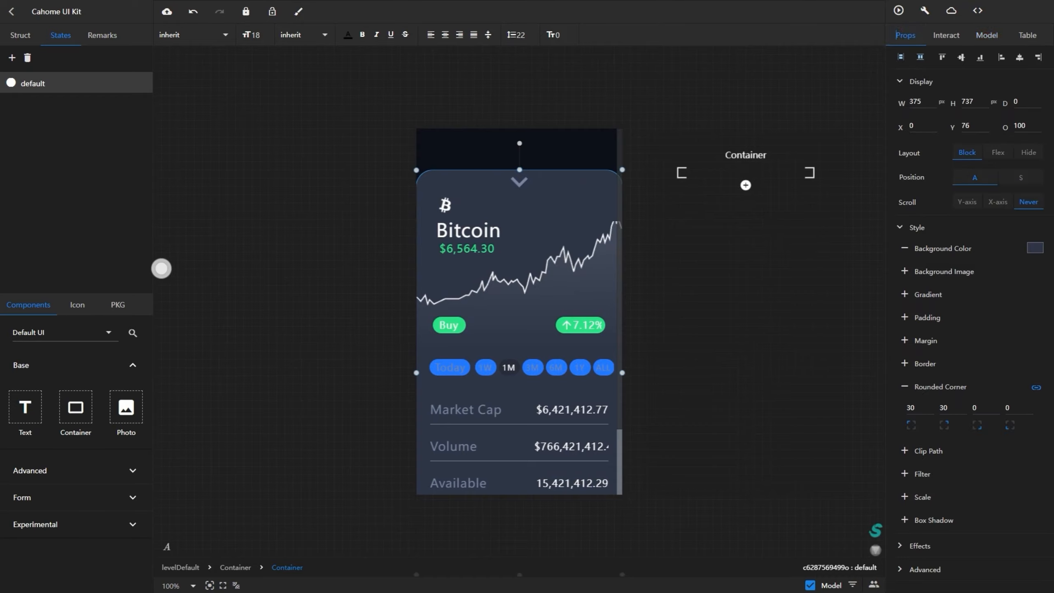
click(12, 57)
click(32, 104)
Hide the rounded Bitcoin container in State-1 through the Currency screen's structure, and switch back to its default state
click(20, 36)
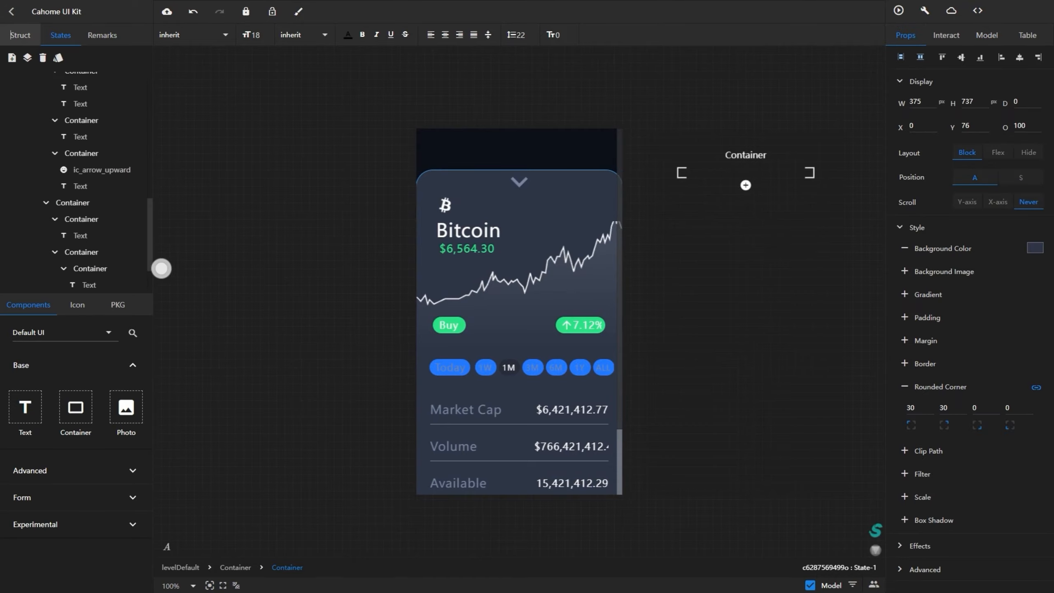
scroll(98, 221, up, 3)
scroll(161, 268, up, 5)
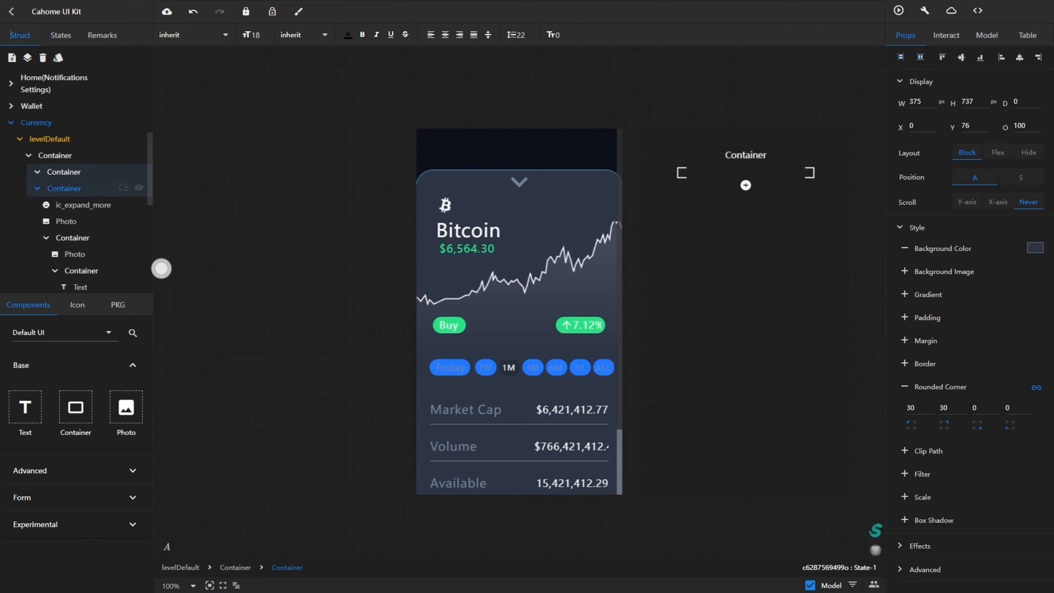
click(138, 285)
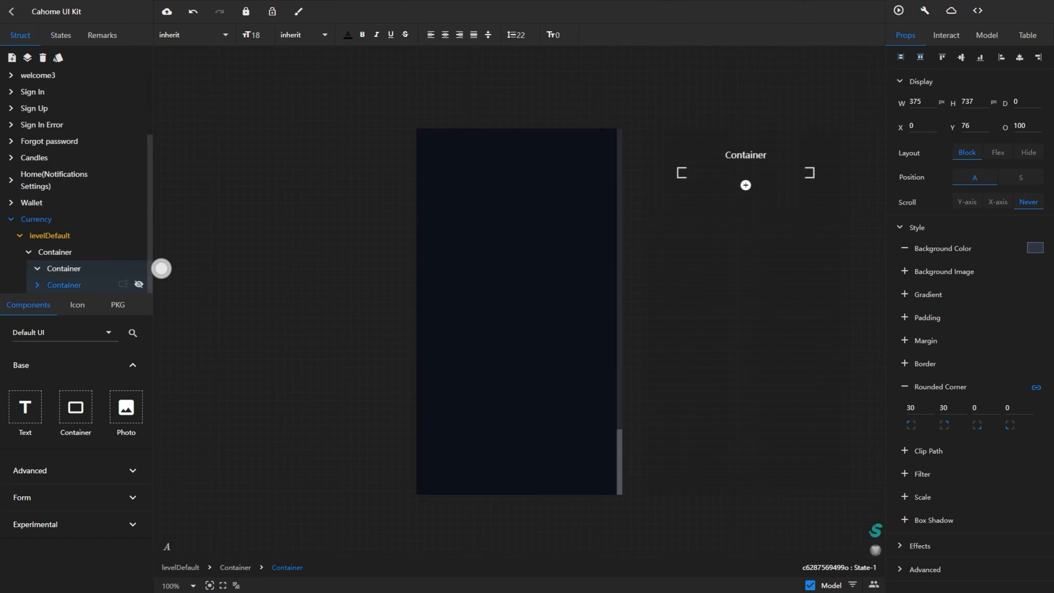
click(51, 35)
click(33, 83)
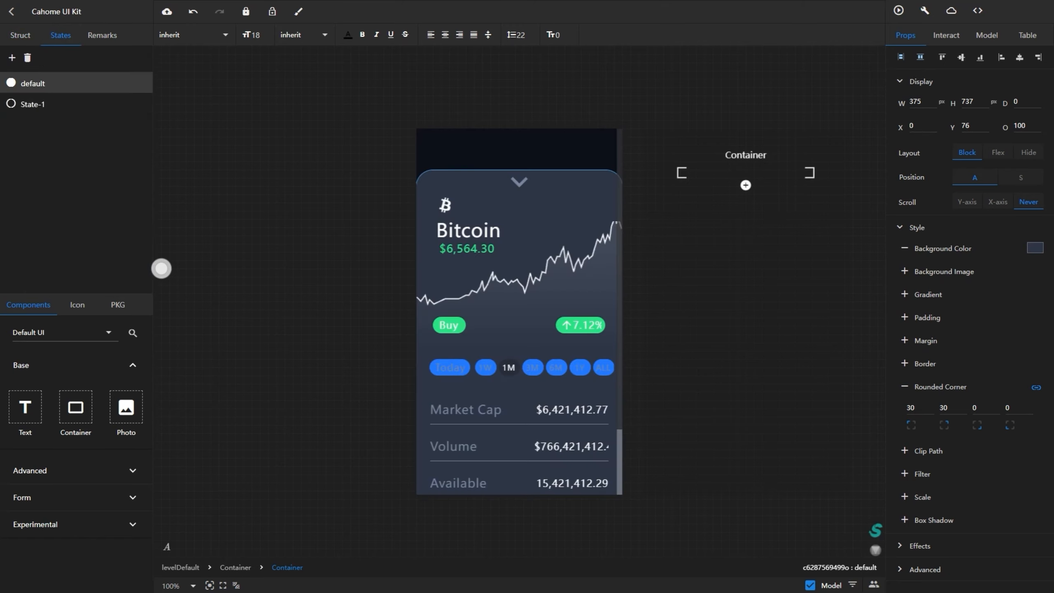
Give the ic_expand_more arrow icon a touchstart interaction with a Toggle State action
click(520, 182)
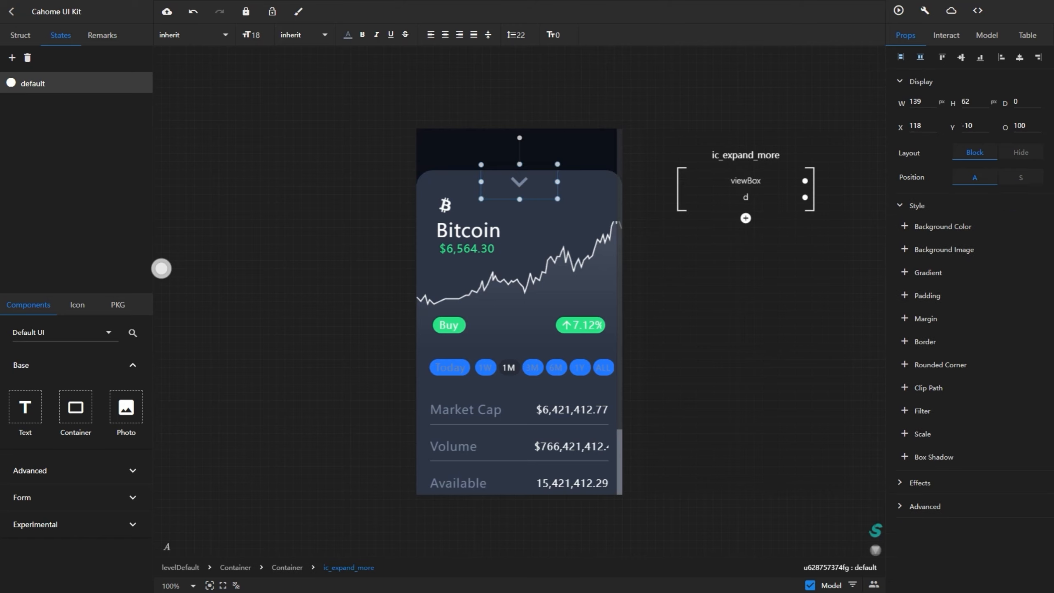
click(946, 35)
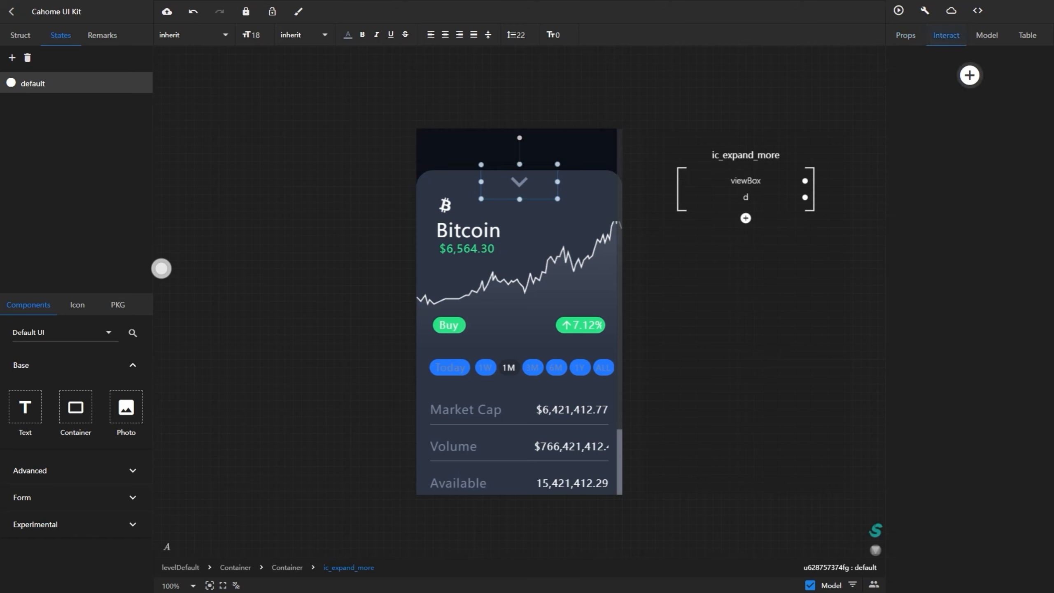
click(970, 76)
click(955, 80)
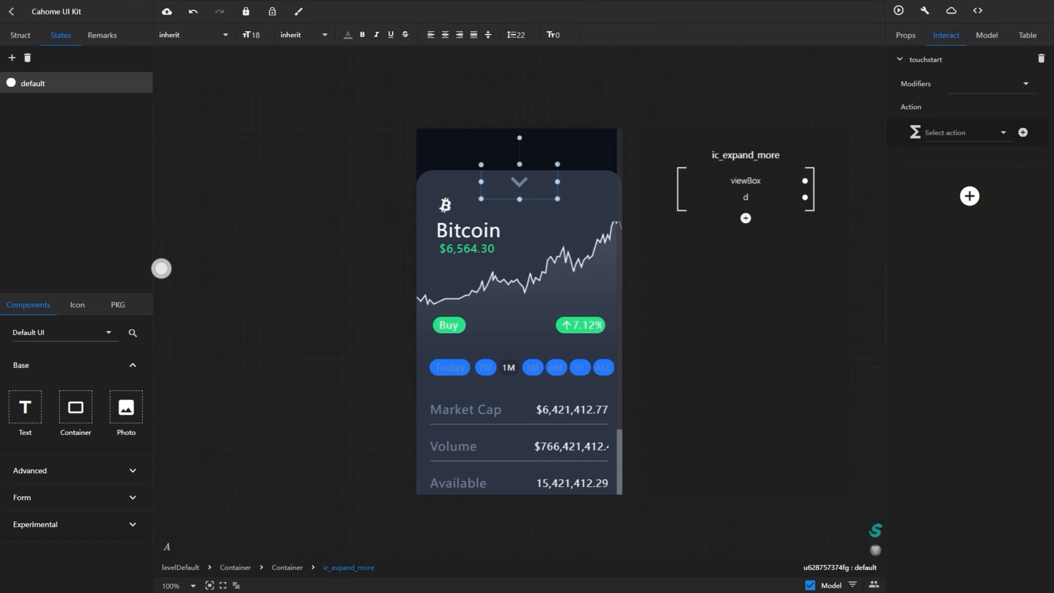
click(958, 133)
click(811, 163)
click(1023, 132)
Target the Toggle State action at the rounded Bitcoin container and choose State-1 as its state
click(992, 179)
scroll(839, 386, down, 4)
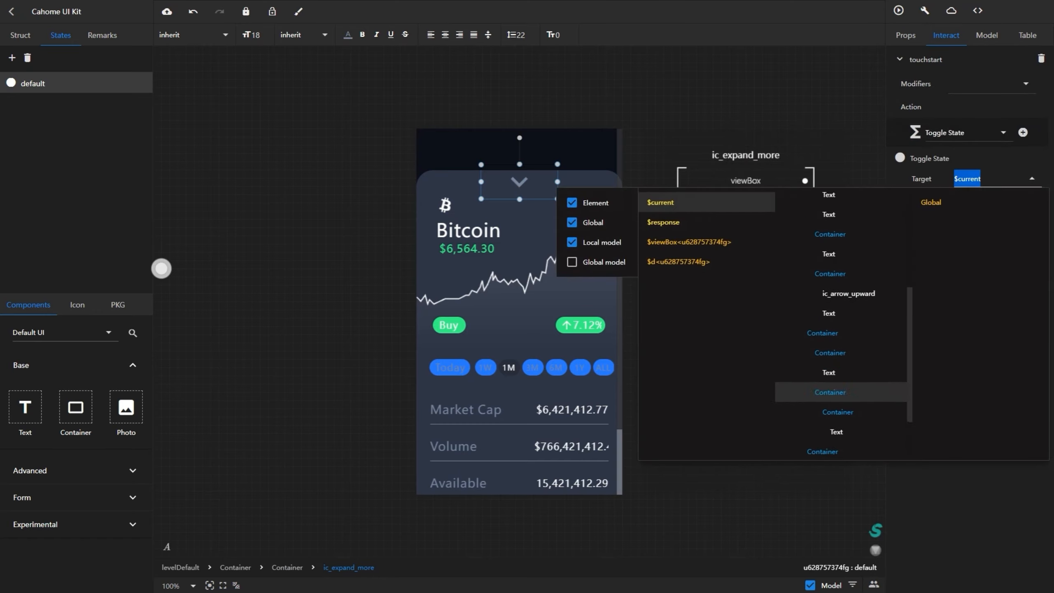
scroll(830, 332, up, 3)
click(830, 275)
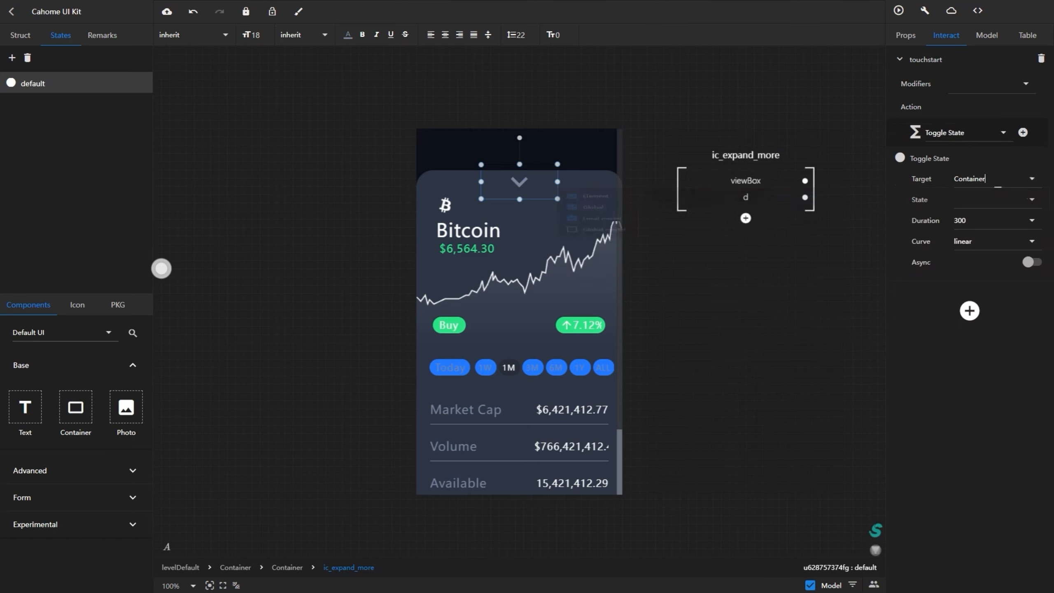
click(1017, 200)
click(992, 226)
Test the arrow icon's interaction in the preview and set its Toggle State duration to 0
click(899, 10)
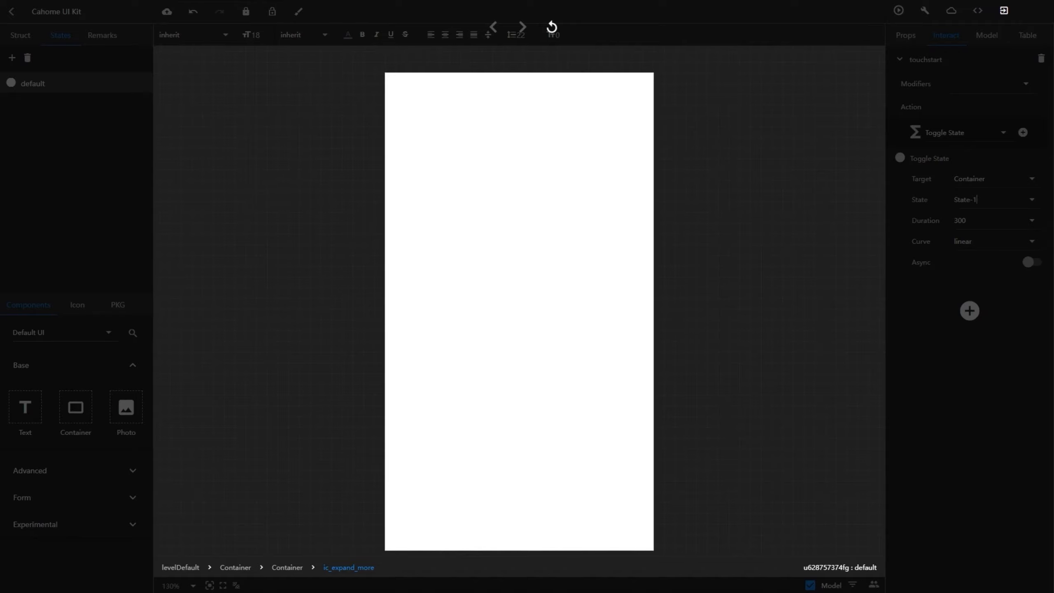
click(520, 143)
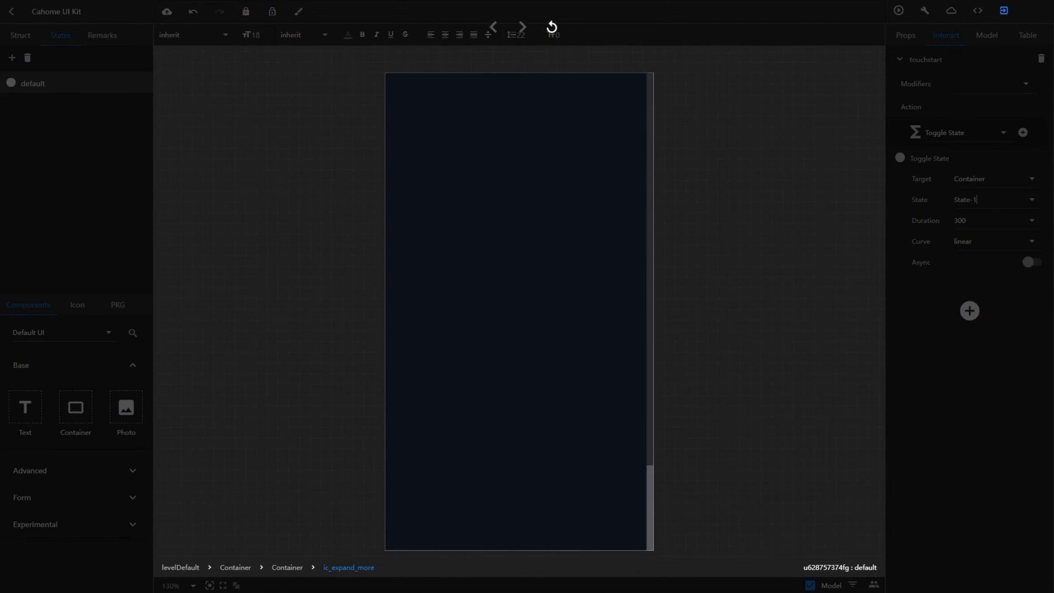
click(1004, 10)
click(996, 220)
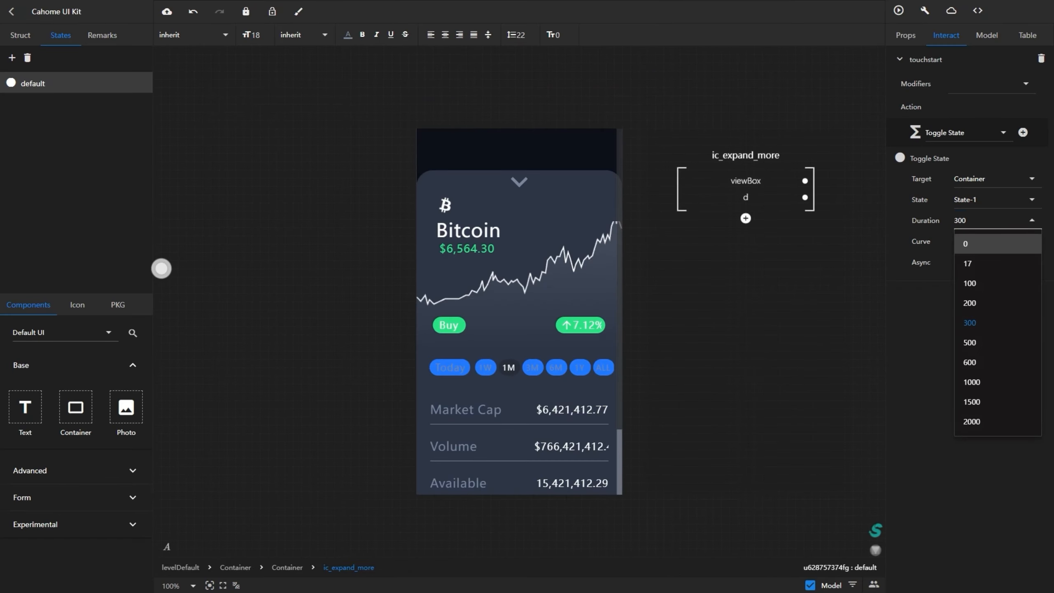
click(996, 244)
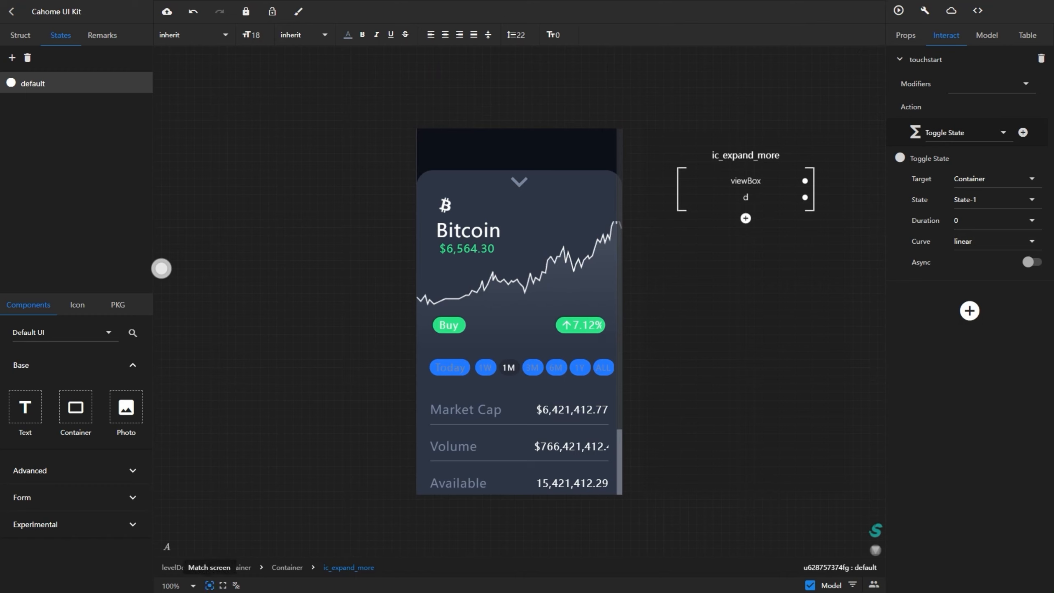